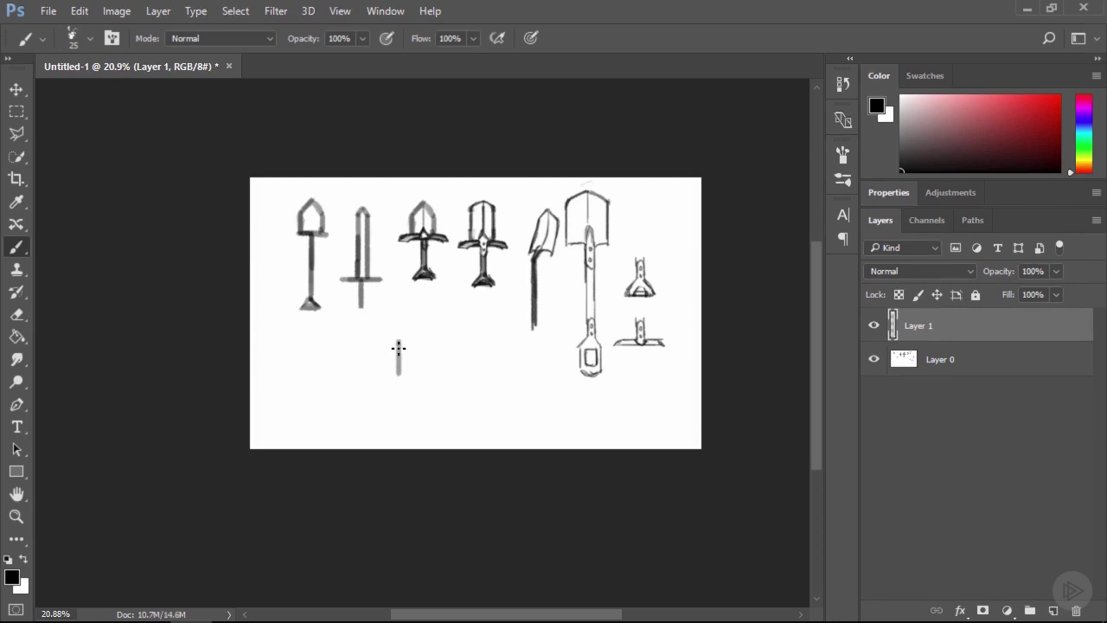
Sketch a new shovel-sword on Layer 1 below the existing thumbnails, with a pointed blade, flared crossguard, central socket and narrow handle
{"action": "mouse_move", "coordinate": [399, 370]}
{"action": "left_mouse_down"}
{"action": "mouse_move", "coordinate": [400, 337]}
{"action": "mouse_move", "coordinate": [422, 316]}
{"action": "mouse_move", "coordinate": [442, 346]}
{"action": "mouse_move", "coordinate": [439, 378]}
{"action": "mouse_move", "coordinate": [415, 387]}
{"action": "left_mouse_up"}
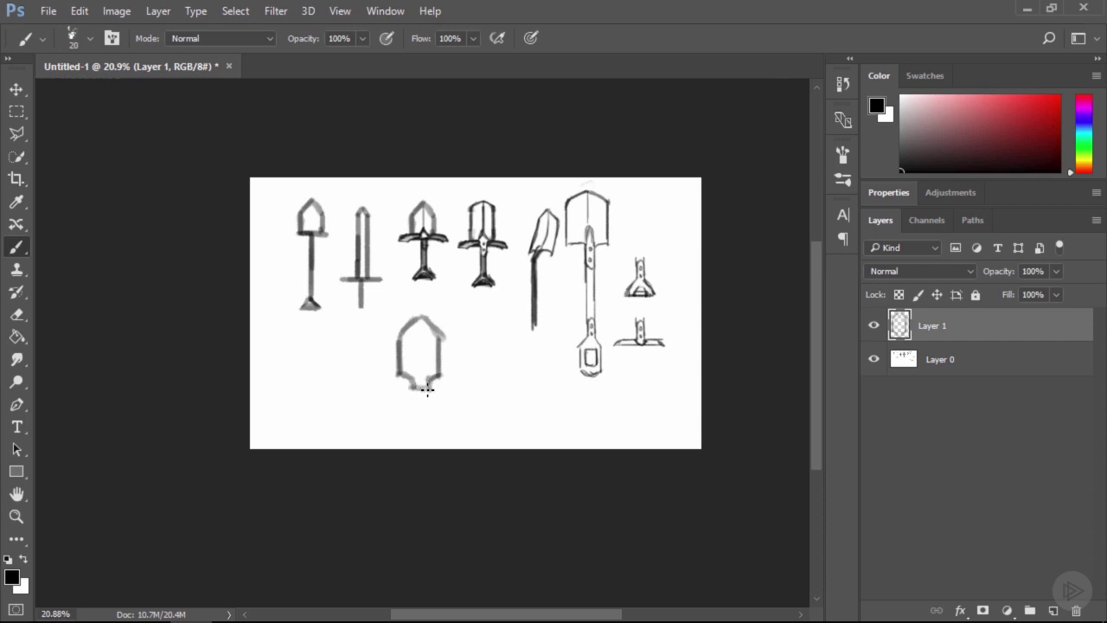
{"action": "mouse_move", "coordinate": [435, 390]}
{"action": "left_mouse_down"}
{"action": "mouse_move", "coordinate": [391, 384]}
{"action": "mouse_move", "coordinate": [405, 398]}
{"action": "mouse_move", "coordinate": [450, 402]}
{"action": "left_mouse_up"}
{"action": "left_click_drag", "start_coordinate": [390, 385], "coordinate": [395, 403]}
{"action": "mouse_move", "coordinate": [395, 403]}
{"action": "left_mouse_down"}
{"action": "mouse_move", "coordinate": [422, 405]}
{"action": "mouse_move", "coordinate": [419, 434]}
{"action": "left_mouse_up"}
{"action": "left_click_drag", "start_coordinate": [415, 400], "coordinate": [424, 430]}
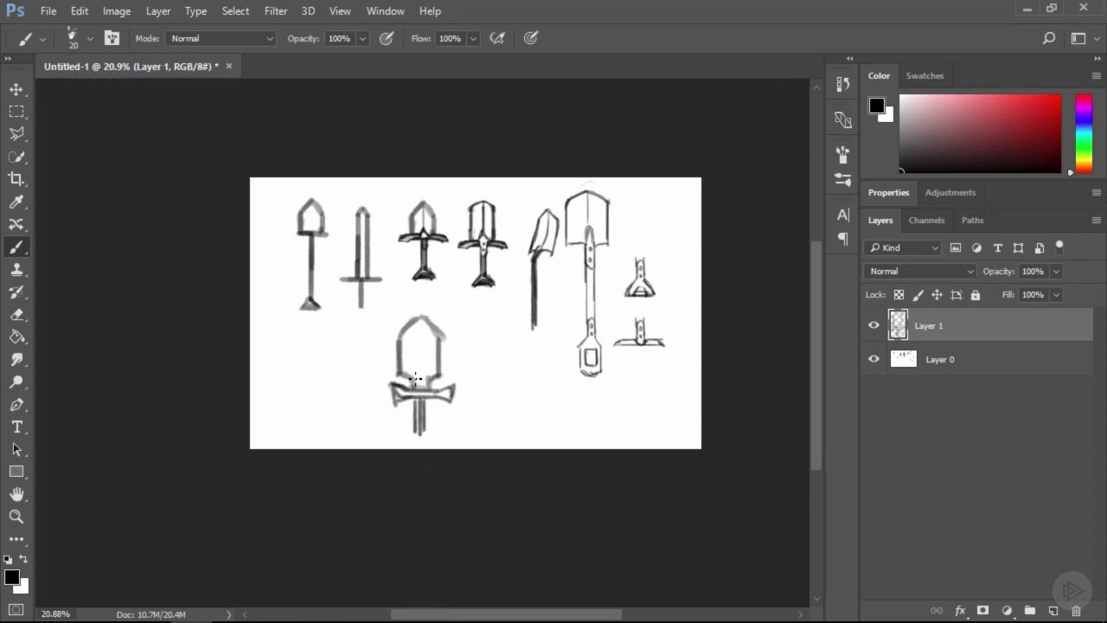
{"action": "mouse_move", "coordinate": [415, 380]}
{"action": "left_mouse_down"}
{"action": "mouse_move", "coordinate": [424, 365]}
{"action": "mouse_move", "coordinate": [407, 416]}
{"action": "mouse_move", "coordinate": [421, 407]}
{"action": "mouse_move", "coordinate": [417, 431]}
{"action": "mouse_move", "coordinate": [426, 428]}
{"action": "mouse_move", "coordinate": [407, 443]}
{"action": "mouse_move", "coordinate": [430, 431]}
{"action": "left_mouse_up"}
{"action": "key", "text": "e"}
{"action": "key", "text": "b"}
Extend the canvas downward with the Crop tool to make more drawing room below the sketches
{"action": "key", "text": "z"}
{"action": "left_click_drag", "start_coordinate": [513, 416], "coordinate": [450, 353]}
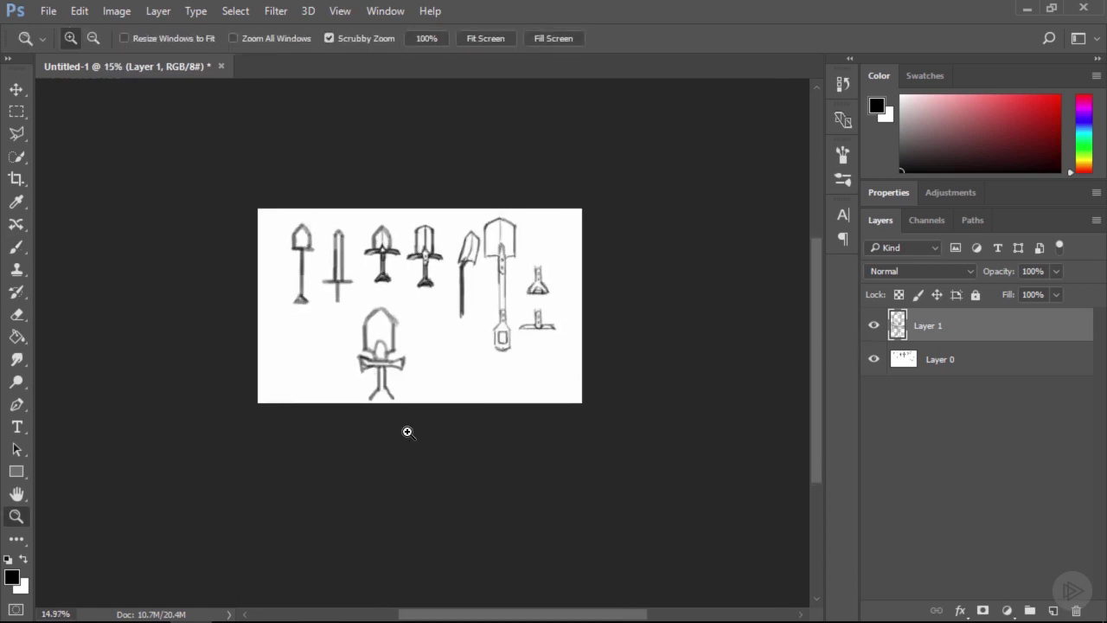
{"action": "key", "text": "c"}
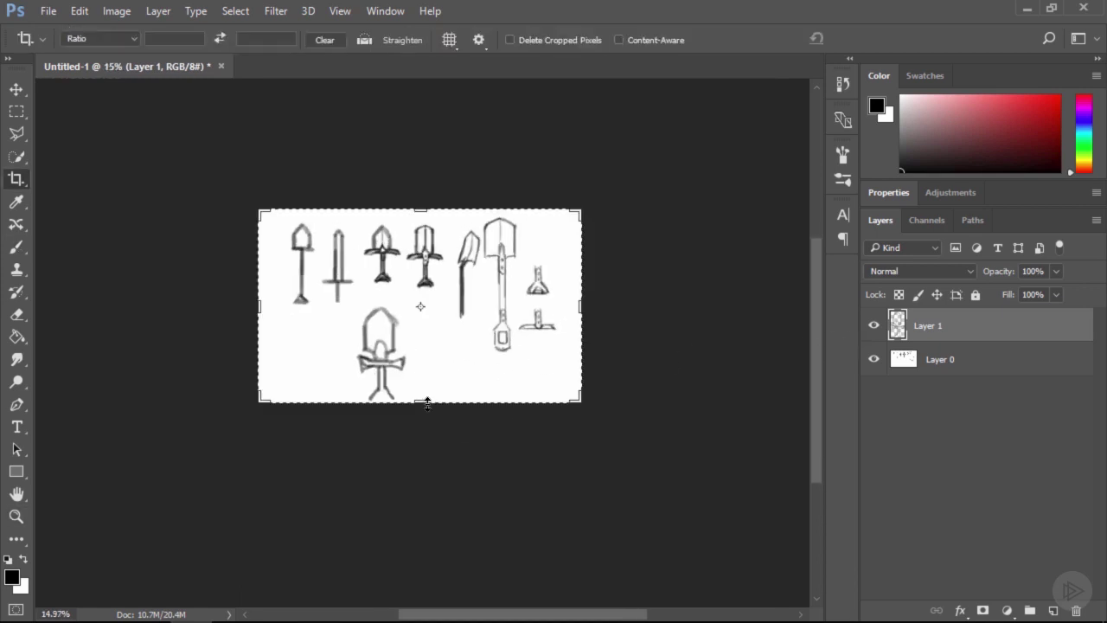
{"action": "left_click_drag", "start_coordinate": [425, 403], "coordinate": [424, 441]}
{"action": "key", "text": "Return"}
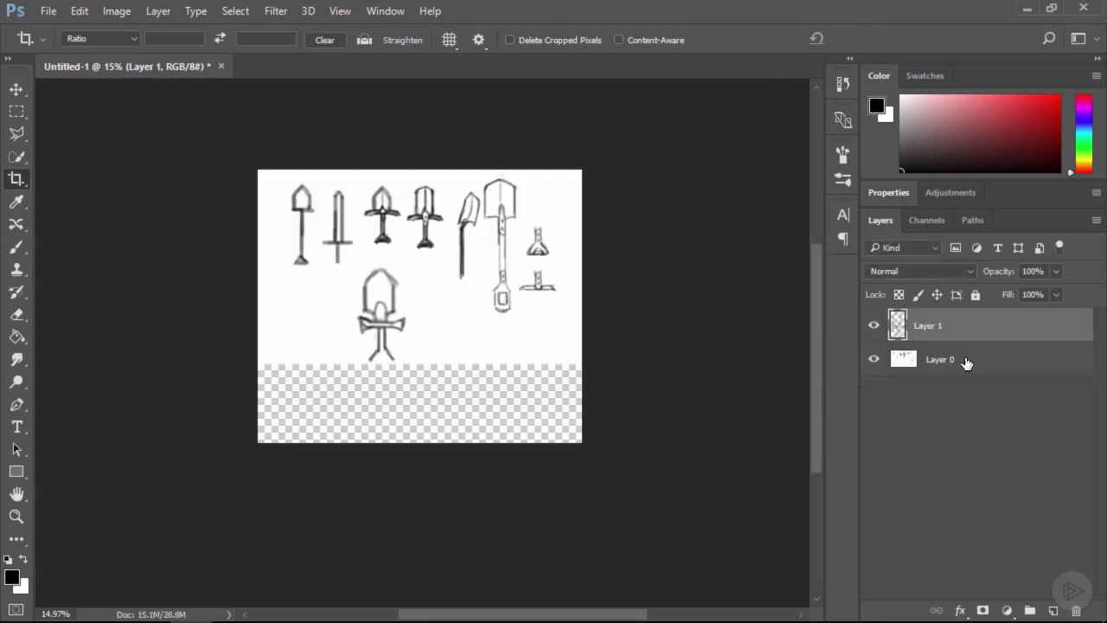
Fill the transparent strip of added canvas on Layer 0 with white using the Paint Bucket
{"action": "left_click", "coordinate": [966, 363]}
{"action": "key", "text": "g"}
{"action": "key", "text": "x"}
{"action": "left_click", "coordinate": [461, 415]}
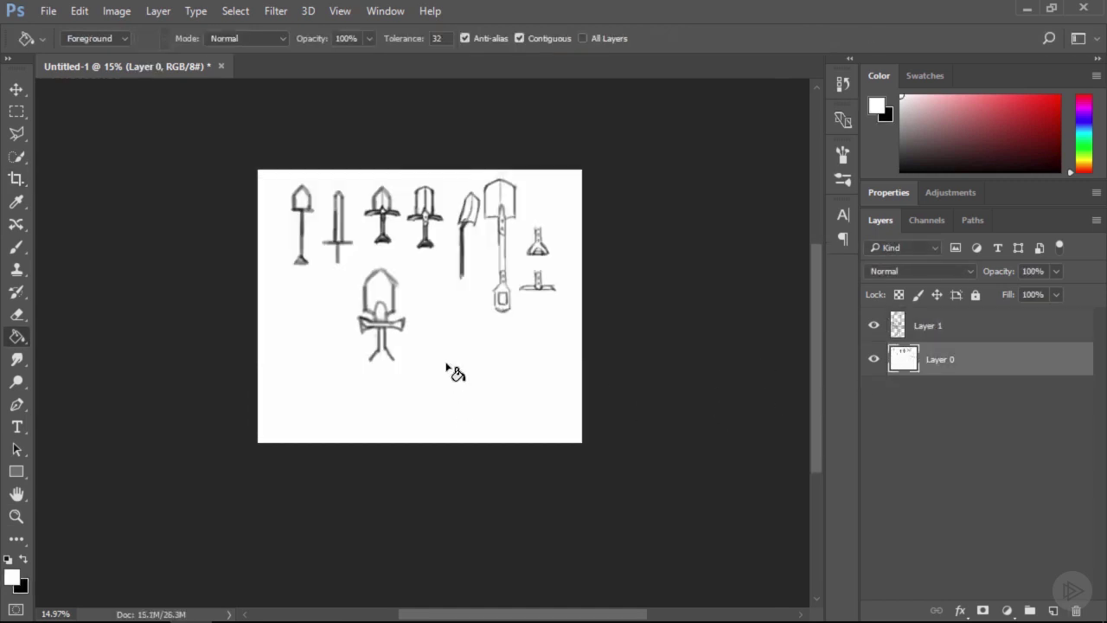
Finish the new sketch's triangular grip on Layer 1 with black strokes across the end of the handle
{"action": "key", "text": "z"}
{"action": "left_click_drag", "start_coordinate": [452, 373], "coordinate": [590, 323]}
{"action": "left_click", "coordinate": [918, 337]}
{"action": "key", "text": "b"}
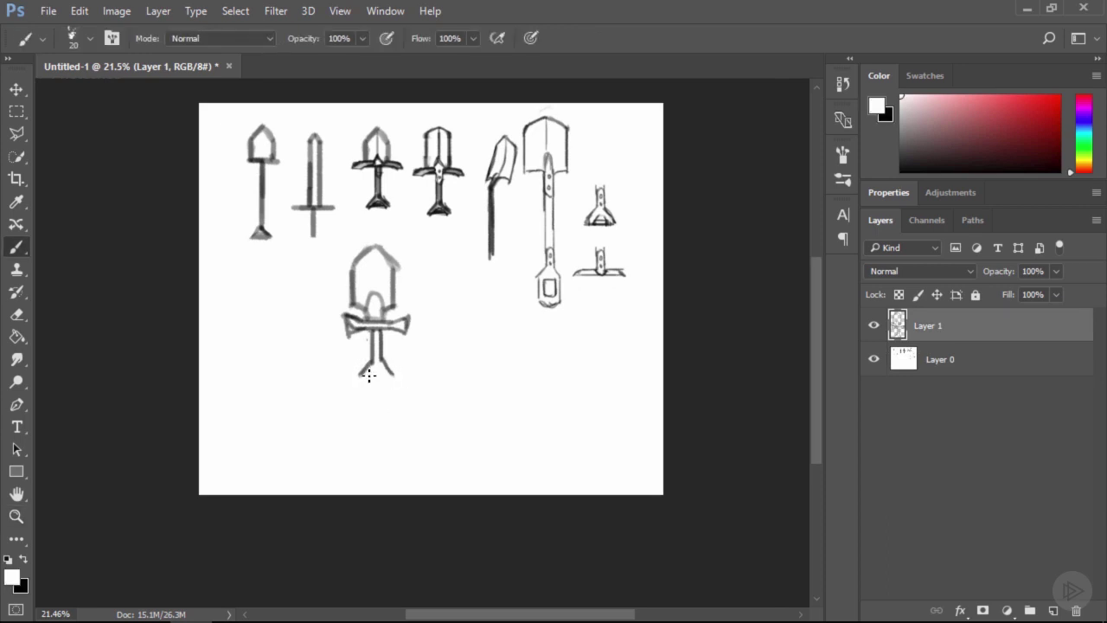
{"action": "key", "text": "x"}
{"action": "mouse_move", "coordinate": [356, 377]}
{"action": "left_mouse_down"}
{"action": "mouse_move", "coordinate": [403, 377]}
{"action": "mouse_move", "coordinate": [380, 372]}
{"action": "left_mouse_up"}
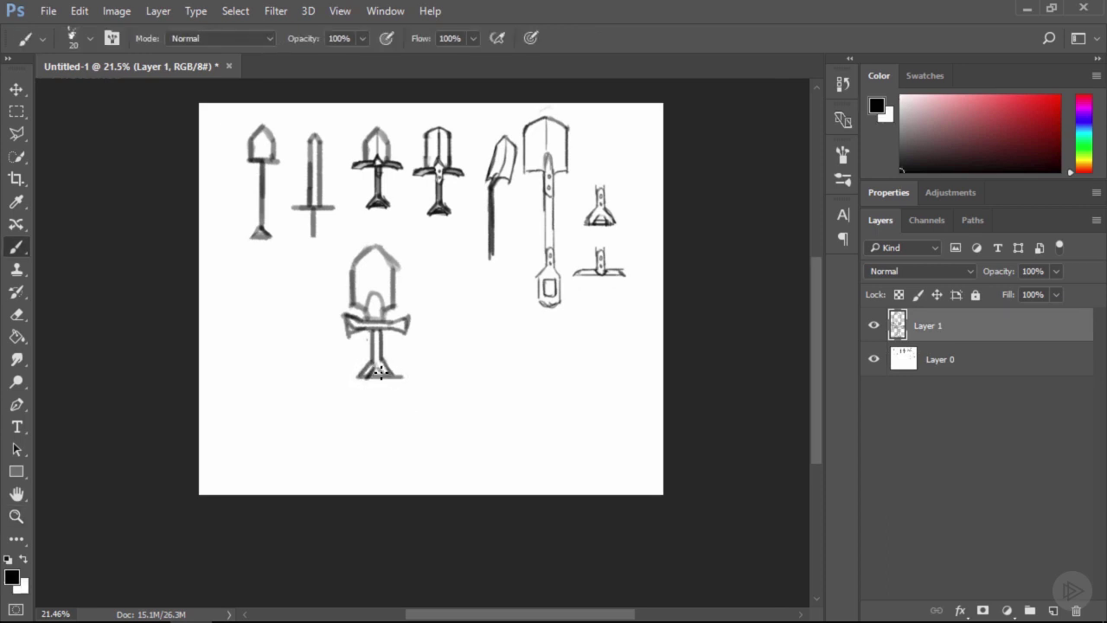
Select the new shovel-sword sketch with a rectangular marquee, move it near the canvas's left edge and deselect it
{"action": "key", "text": "z"}
{"action": "left_click_drag", "start_coordinate": [430, 337], "coordinate": [360, 324]}
{"action": "left_click_drag", "start_coordinate": [360, 324], "coordinate": [428, 319]}
{"action": "left_click_drag", "start_coordinate": [511, 334], "coordinate": [441, 342]}
{"action": "left_click_drag", "start_coordinate": [443, 342], "coordinate": [409, 338]}
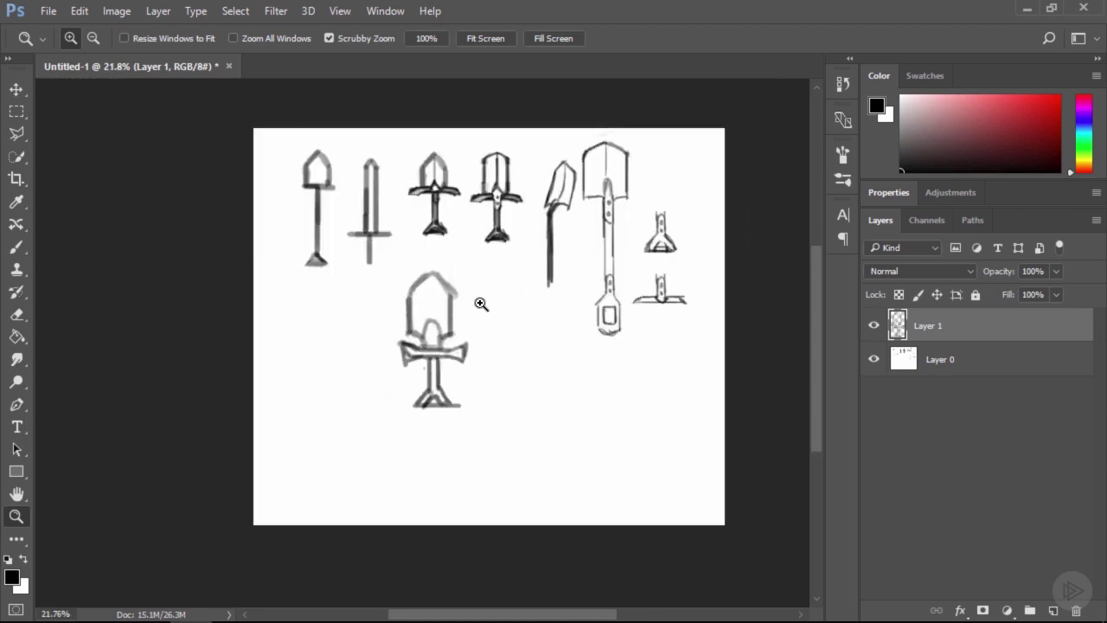
{"action": "key", "text": "m"}
{"action": "left_click_drag", "start_coordinate": [395, 267], "coordinate": [479, 435]}
{"action": "left_click_drag", "start_coordinate": [442, 380], "coordinate": [324, 397]}
{"action": "key", "text": "ctrl+d"}
Sketch a second pointed shovel blade beside the moved sketch with a size 25 brush, closing its base with a straight line
{"action": "key", "text": "b"}
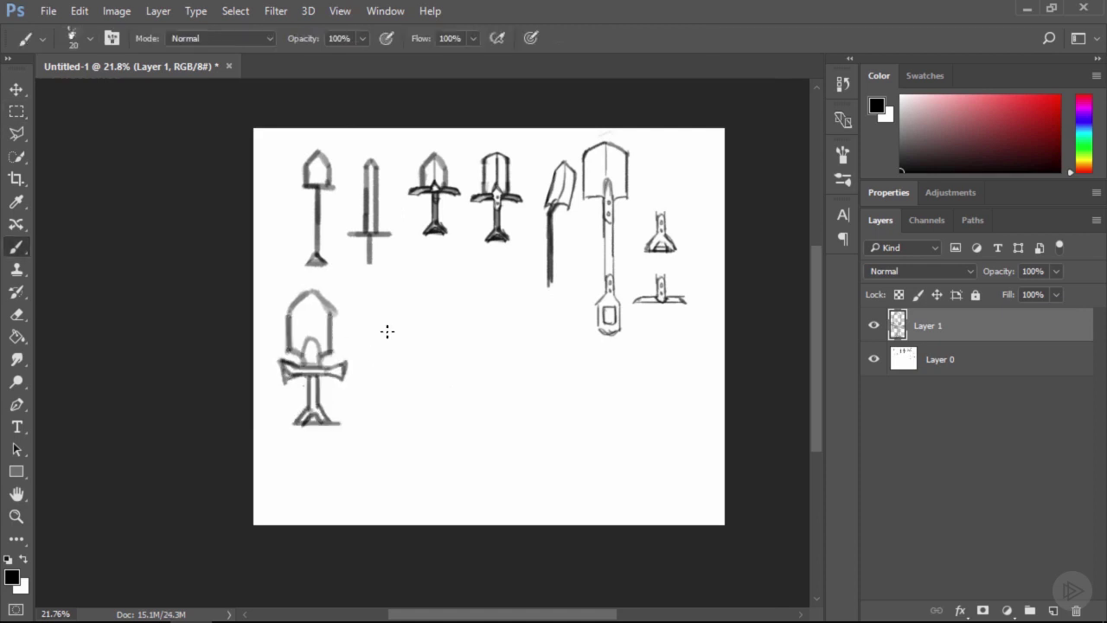
{"action": "mouse_move", "coordinate": [386, 350]}
{"action": "left_mouse_down"}
{"action": "mouse_move", "coordinate": [403, 277]}
{"action": "mouse_move", "coordinate": [426, 313]}
{"action": "mouse_move", "coordinate": [428, 360]}
{"action": "left_mouse_up"}
{"action": "key", "text": "]"}
{"action": "left_click_drag", "start_coordinate": [382, 308], "coordinate": [392, 363]}
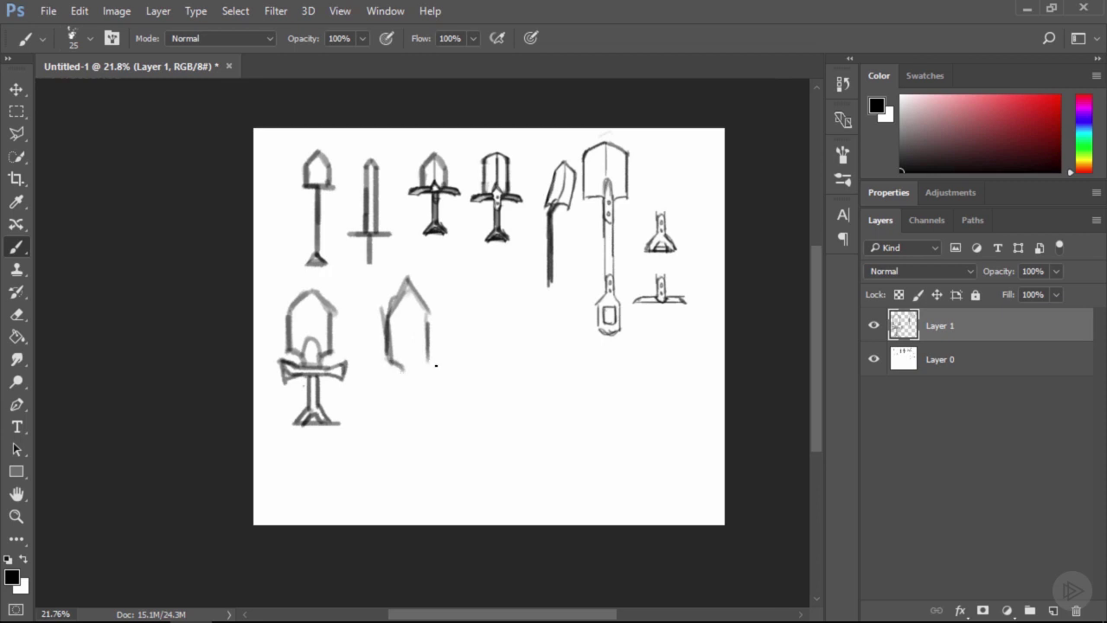
{"action": "left_click", "coordinate": [436, 365]}
{"action": "left_click", "coordinate": [393, 365], "text": "shift"}
Draw a long straight shaft down from the centre of the second blade's base and begin the grip at its end
{"action": "left_click", "coordinate": [408, 371]}
{"action": "left_click", "coordinate": [407, 441], "text": "shift"}
{"action": "left_click", "coordinate": [411, 373]}
{"action": "left_click", "coordinate": [412, 449], "text": "shift"}
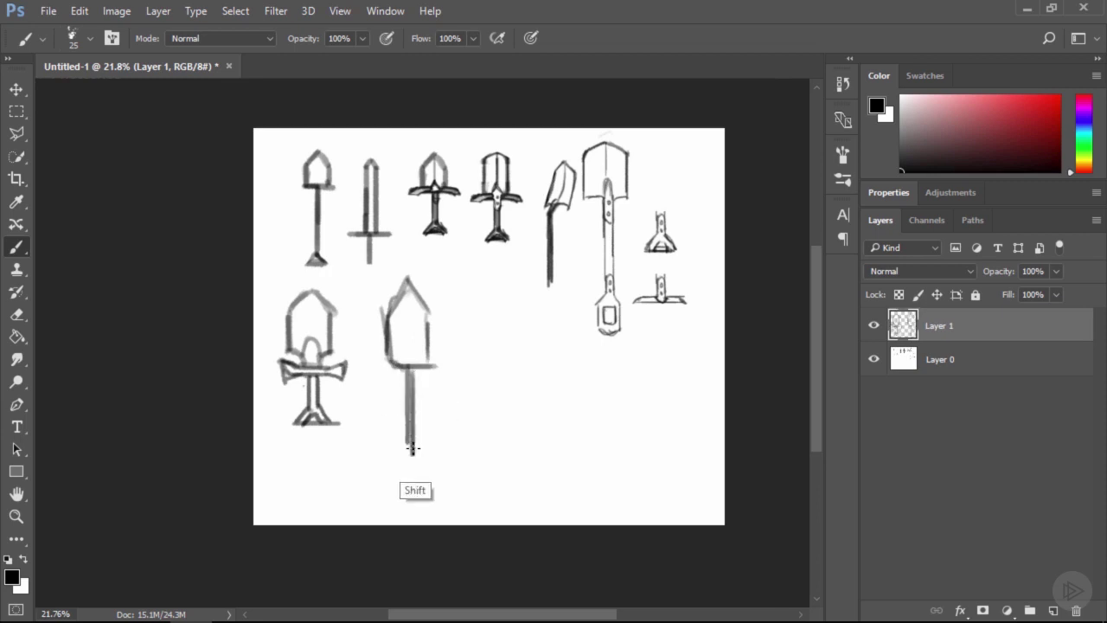
{"action": "left_click", "coordinate": [408, 371]}
{"action": "left_click", "coordinate": [408, 467], "text": "shift"}
{"action": "mouse_move", "coordinate": [407, 467]}
{"action": "left_mouse_down"}
{"action": "mouse_move", "coordinate": [401, 483]}
{"action": "mouse_move", "coordinate": [411, 484]}
{"action": "left_mouse_up"}
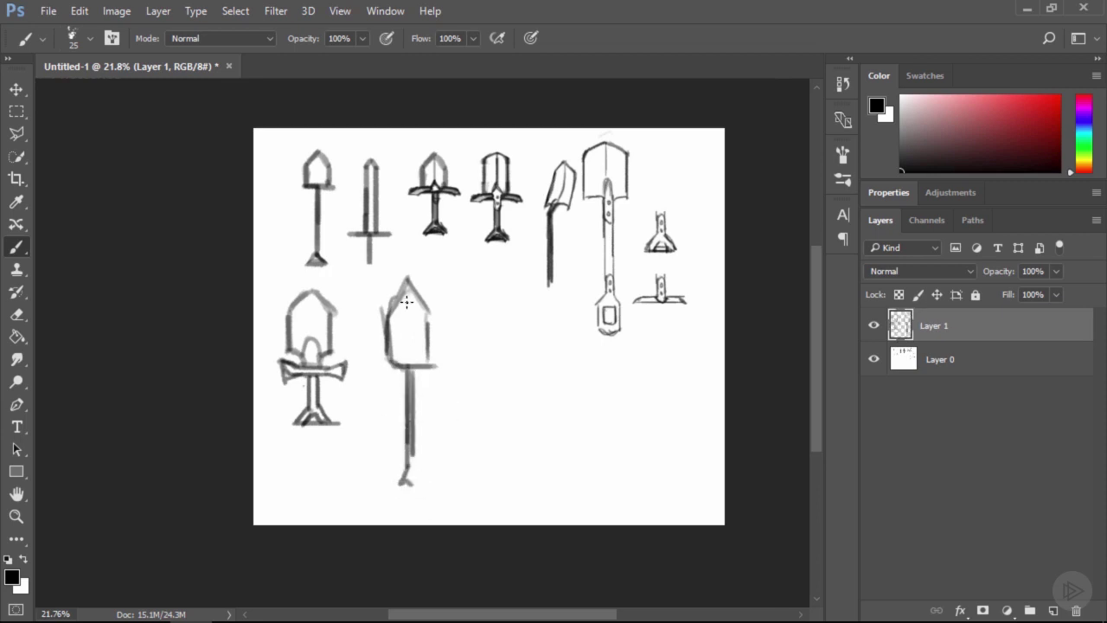
Lengthen the second blade by moving its pointed tip upward and reconnecting both sides with straight black lines
{"action": "key", "text": "m"}
{"action": "mouse_move", "coordinate": [376, 279]}
{"action": "left_mouse_down"}
{"action": "mouse_move", "coordinate": [432, 324]}
{"action": "mouse_move", "coordinate": [432, 294]}
{"action": "left_mouse_up"}
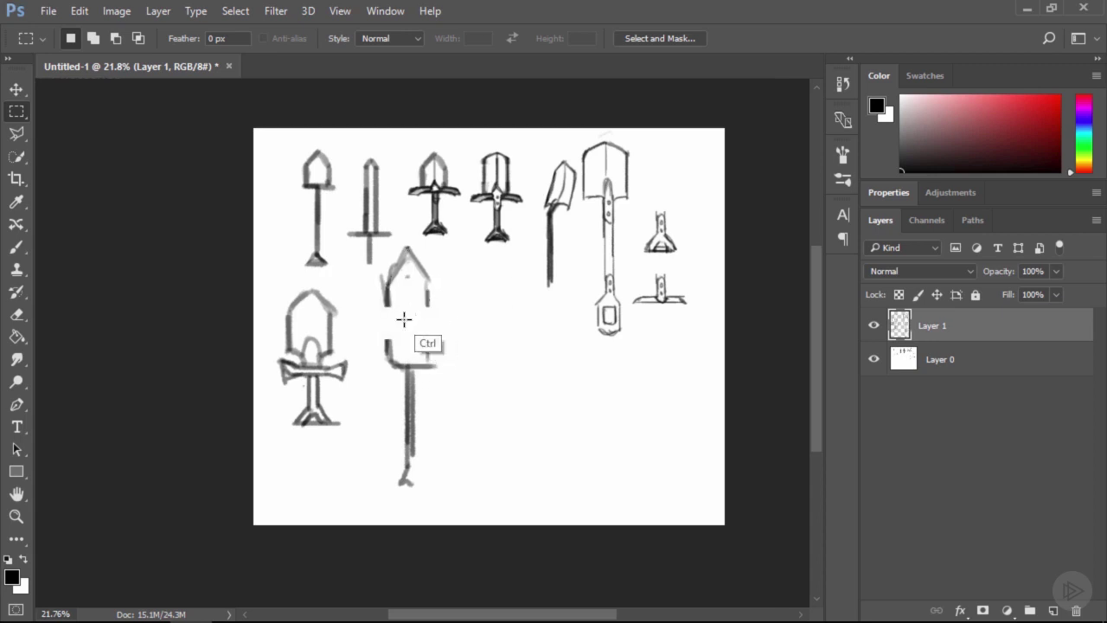
{"action": "key", "text": "b"}
{"action": "left_click", "coordinate": [387, 296]}
{"action": "left_click", "coordinate": [387, 354], "text": "shift"}
{"action": "left_click", "coordinate": [428, 296]}
{"action": "left_click", "coordinate": [428, 363], "text": "shift"}
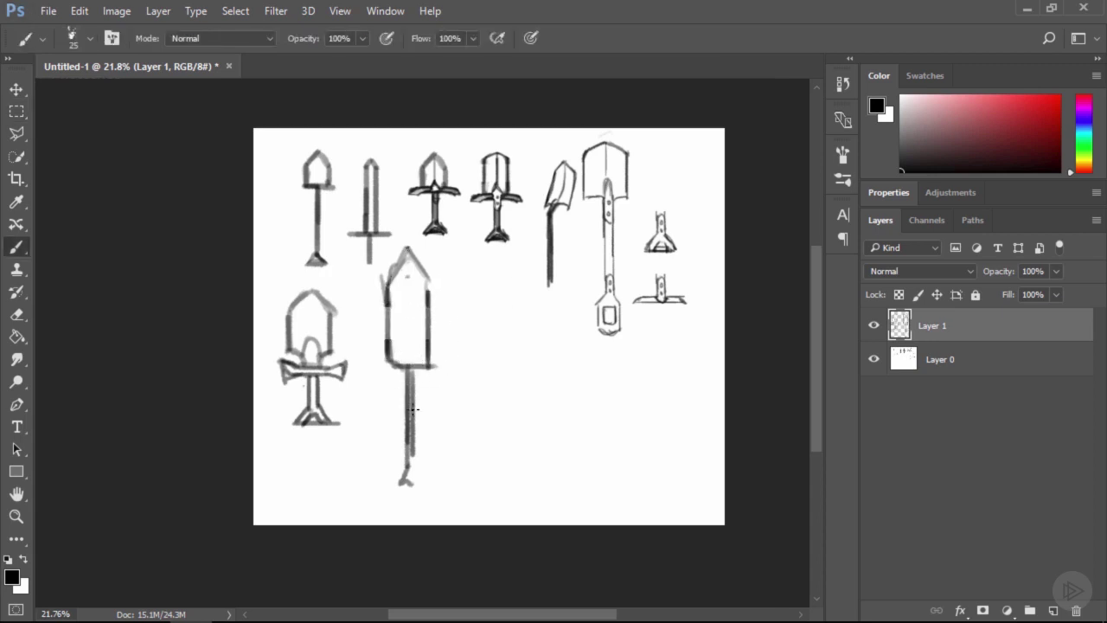
Darken the second sketch's shaft and draw a triangular grip at its lower end, opening up the centre with white
{"action": "left_click", "coordinate": [411, 372]}
{"action": "left_click", "coordinate": [412, 451], "text": "shift"}
{"action": "mouse_move", "coordinate": [412, 464]}
{"action": "left_mouse_down"}
{"action": "mouse_move", "coordinate": [420, 483]}
{"action": "mouse_move", "coordinate": [398, 490]}
{"action": "mouse_move", "coordinate": [426, 490]}
{"action": "mouse_move", "coordinate": [397, 490]}
{"action": "mouse_move", "coordinate": [425, 493]}
{"action": "mouse_move", "coordinate": [403, 487]}
{"action": "mouse_move", "coordinate": [411, 480]}
{"action": "left_mouse_up"}
{"action": "key", "text": "x"}
{"action": "key", "text": "x"}
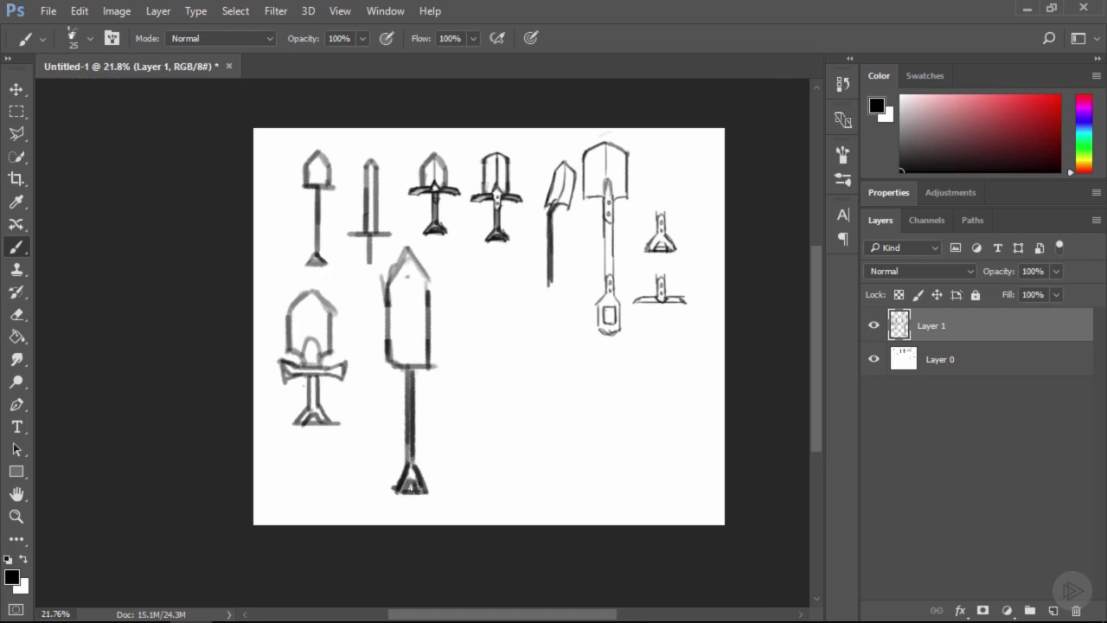
{"action": "key", "text": "x"}
{"action": "mouse_move", "coordinate": [414, 484]}
{"action": "left_mouse_down"}
{"action": "mouse_move", "coordinate": [430, 491]}
{"action": "mouse_move", "coordinate": [422, 471]}
{"action": "left_mouse_up"}
{"action": "key", "text": "x"}
Draw a small arched socket at the second blade's base and a thin vertical centre line from the tip to it
{"action": "key", "text": "x"}
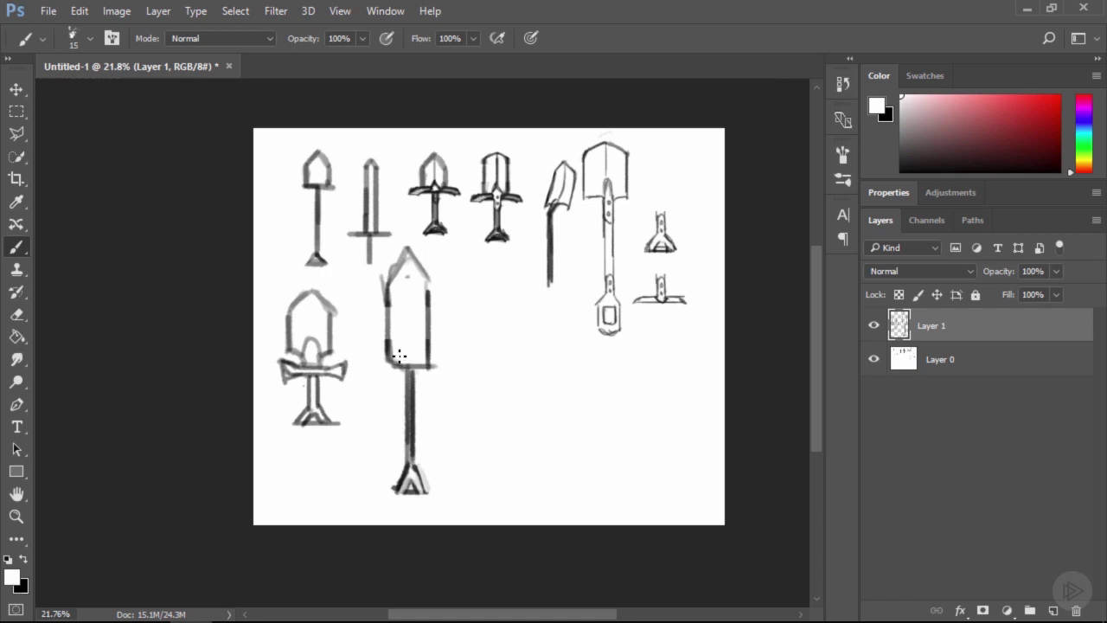
{"action": "key", "text": "x"}
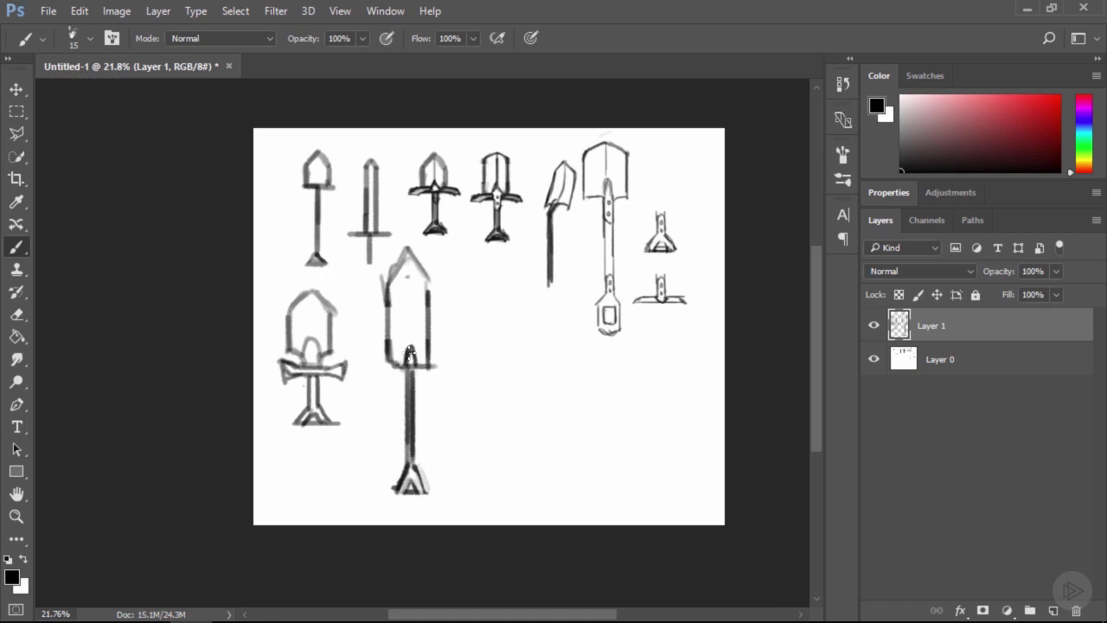
{"action": "key", "text": "x"}
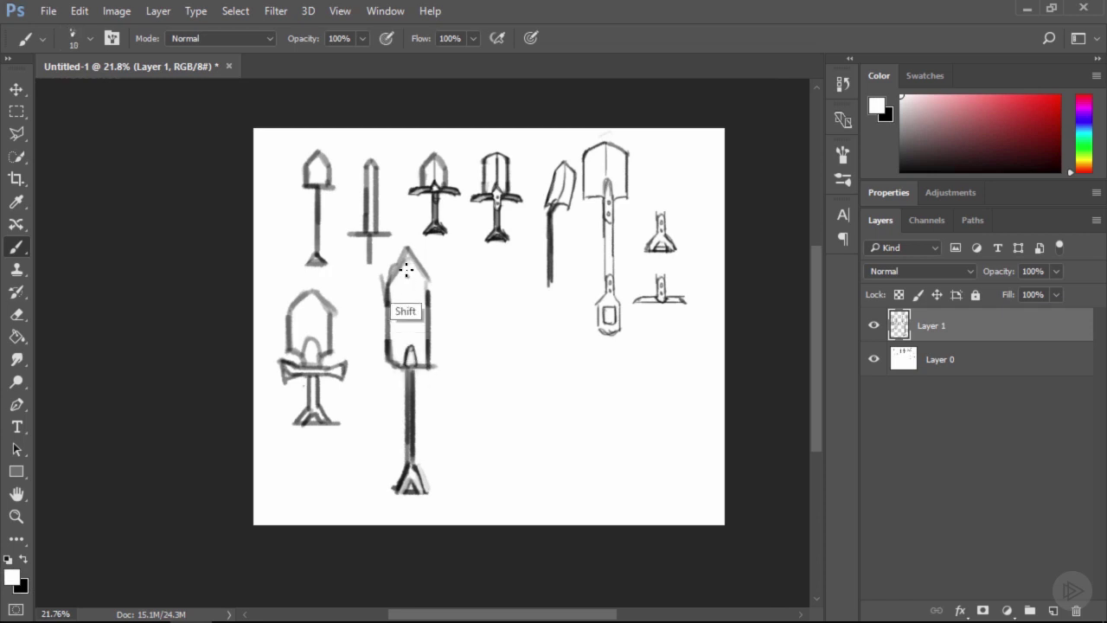
{"action": "key", "text": "x"}
{"action": "left_click_drag", "start_coordinate": [408, 257], "coordinate": [411, 355]}
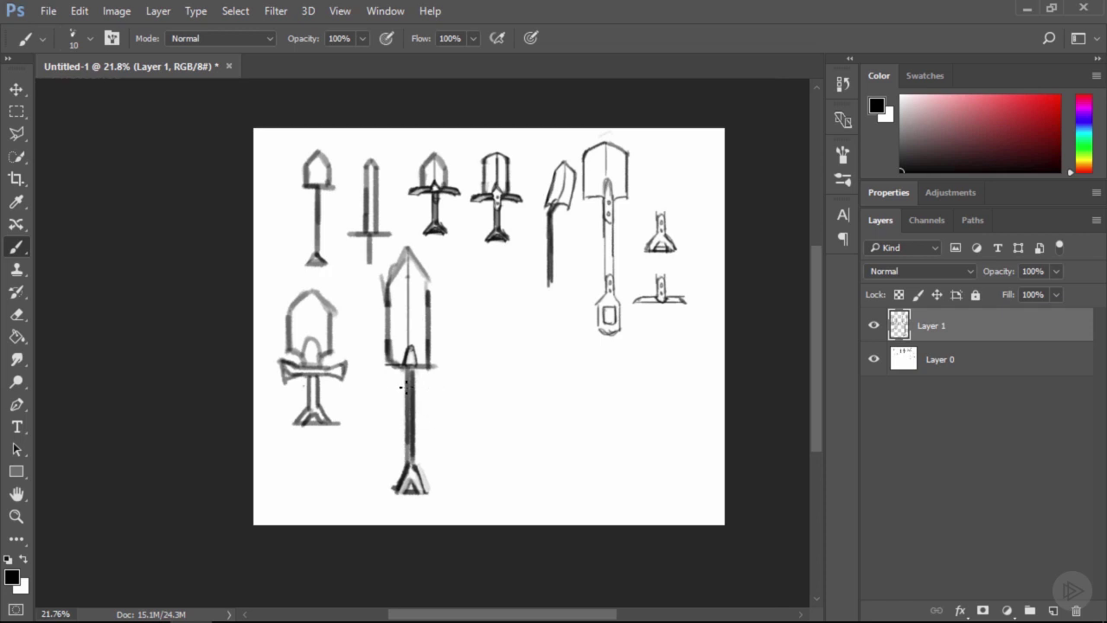
Paint over the shaft's upper part in white, draw coiled wrapping there in black, and define the socket above it
{"action": "key", "text": "x"}
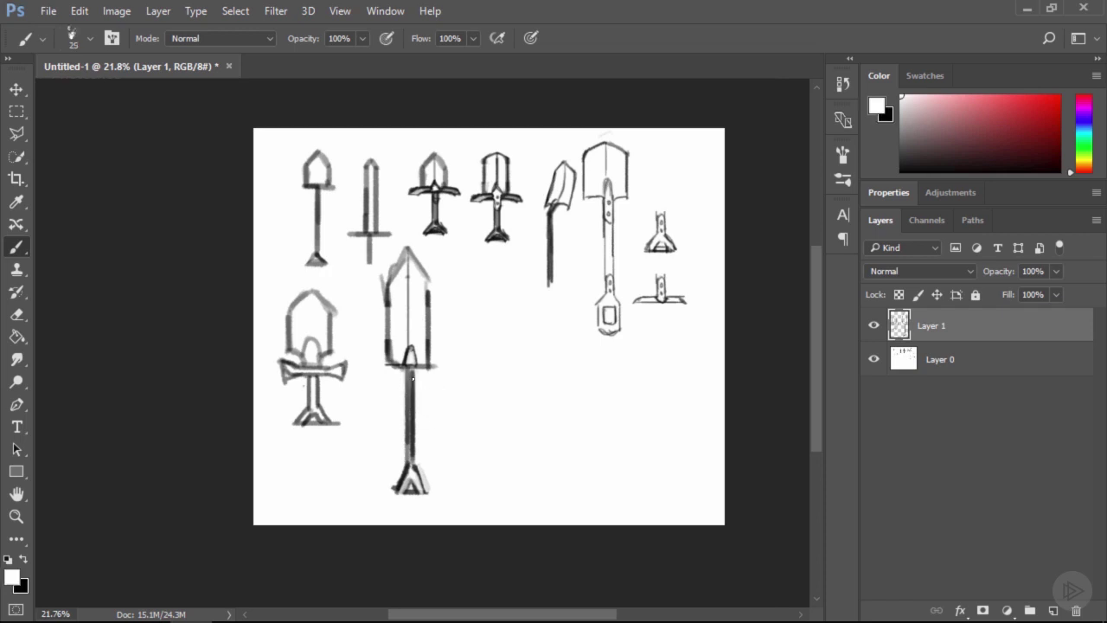
{"action": "key", "text": "x"}
{"action": "key", "text": "bracketleft"}
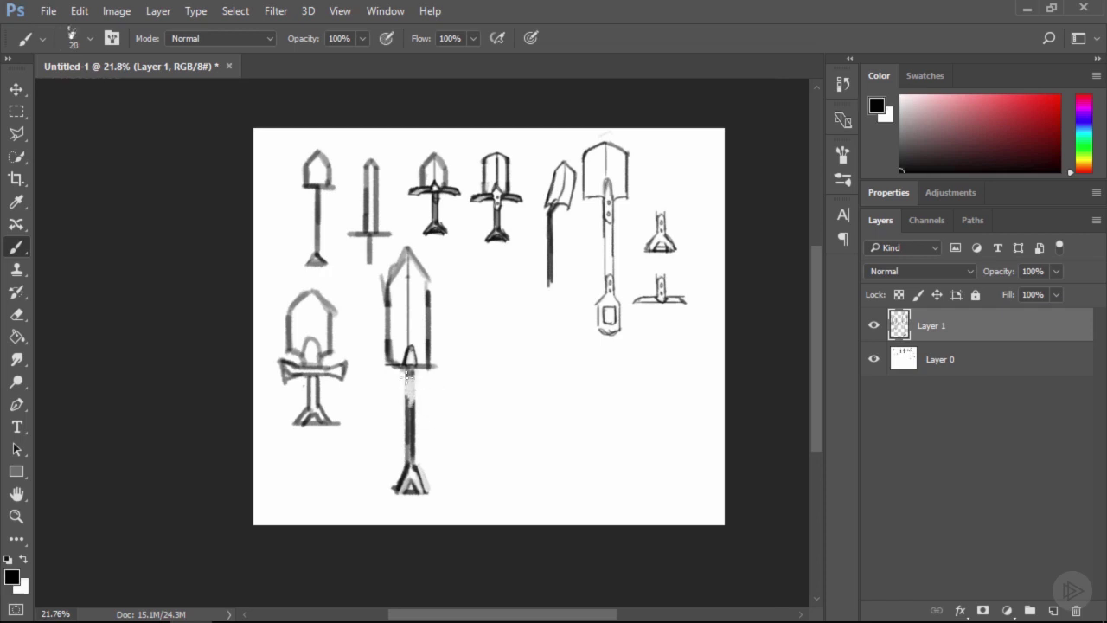
{"action": "left_click_drag", "start_coordinate": [412, 381], "coordinate": [415, 407]}
{"action": "key", "text": "bracketleft"}
{"action": "key", "text": "x"}
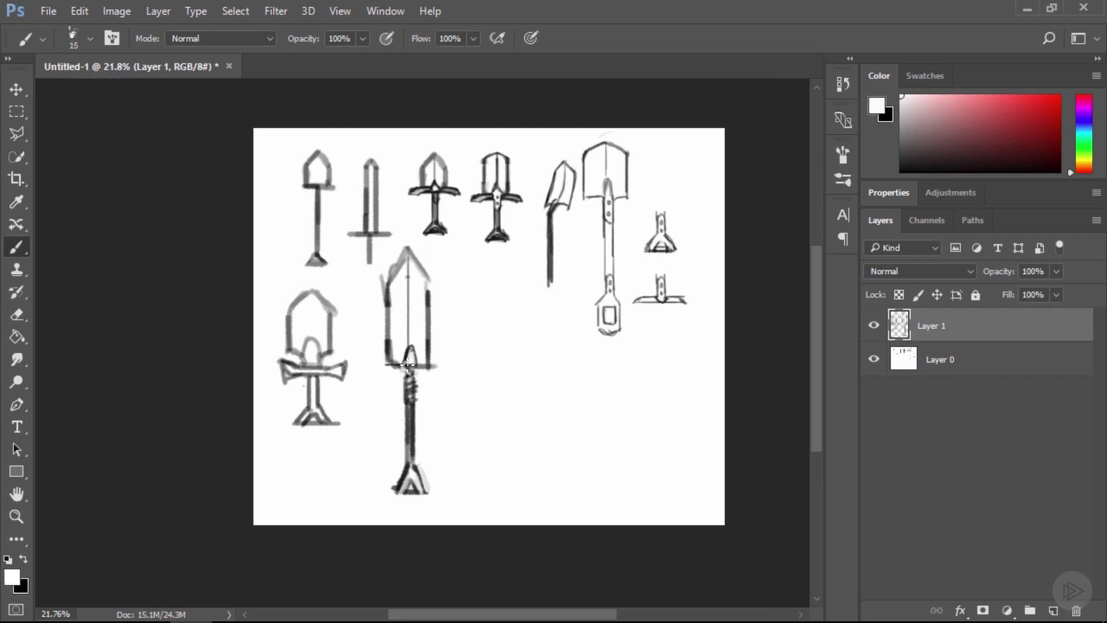
{"action": "key", "text": "x"}
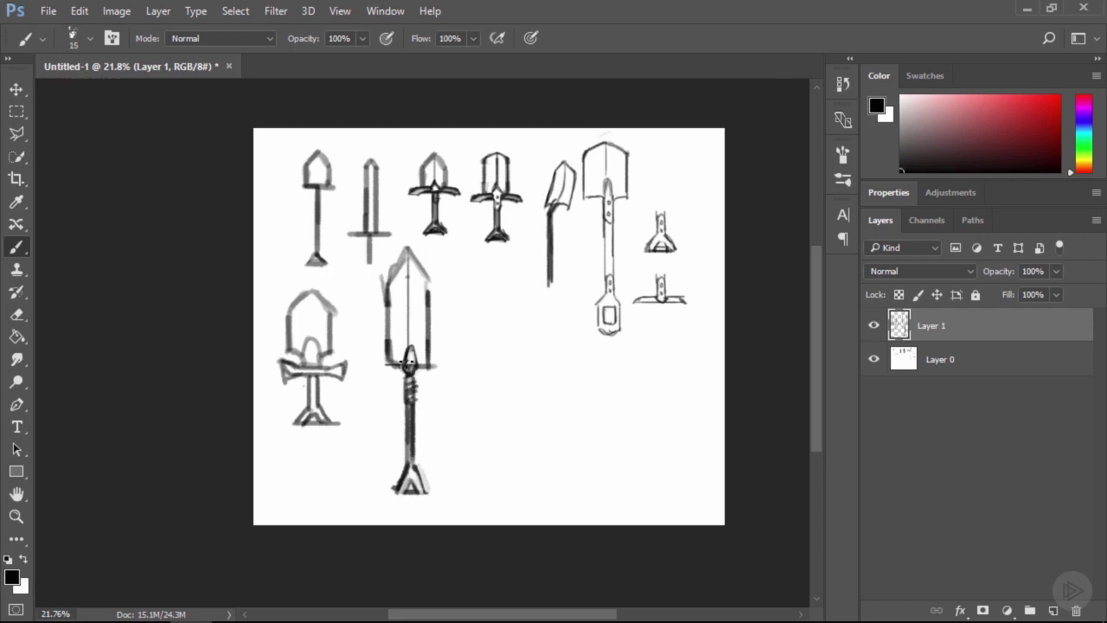
Draw angled brackets on both lower corners of the second blade and clean up their edges with white
{"action": "key", "text": "x"}
{"action": "key", "text": "x"}
{"action": "key", "text": "ctrl+z"}
{"action": "key", "text": "x"}
{"action": "key", "text": "x"}
{"action": "key", "text": "bracketright"}
{"action": "key", "text": "x"}
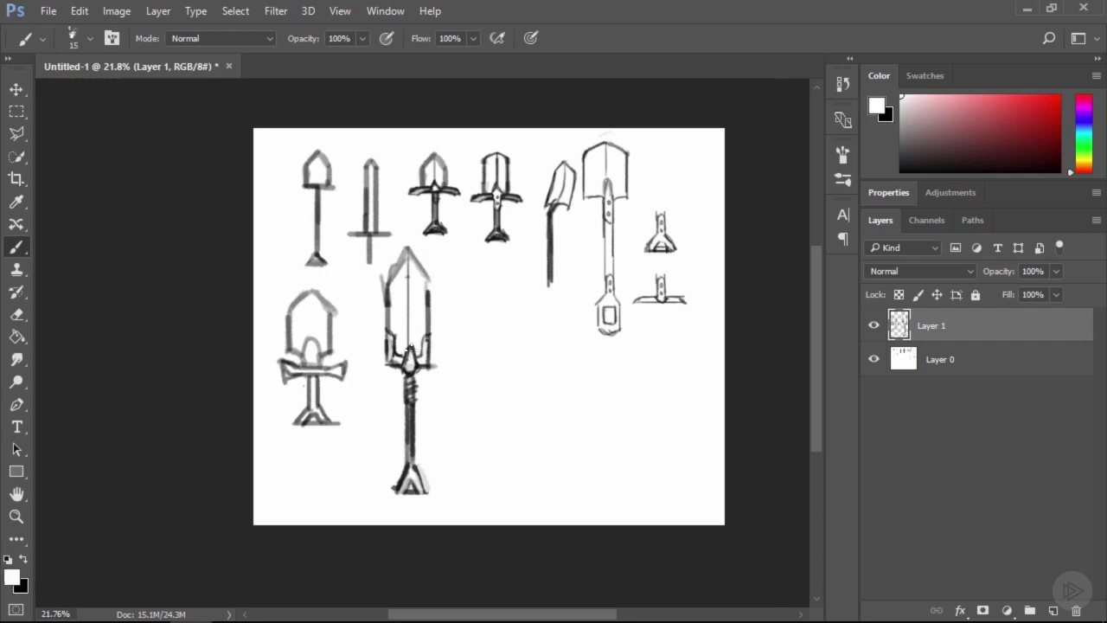
{"action": "key", "text": "x"}
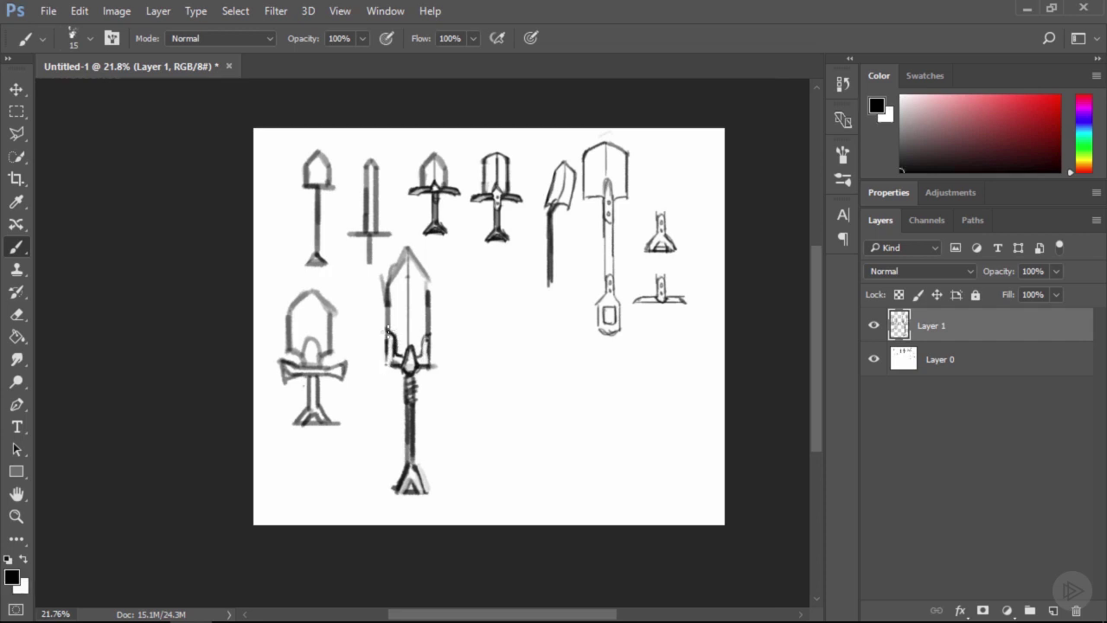
{"action": "key", "text": "x"}
{"action": "left_click_drag", "start_coordinate": [431, 332], "coordinate": [421, 344]}
{"action": "key", "text": "x"}
Try fuller, looser wrapping coils around the upper part of the second sketch's shaft
{"action": "left_click_drag", "start_coordinate": [406, 385], "coordinate": [412, 469]}
{"action": "key", "text": "ctrl+alt+z"}
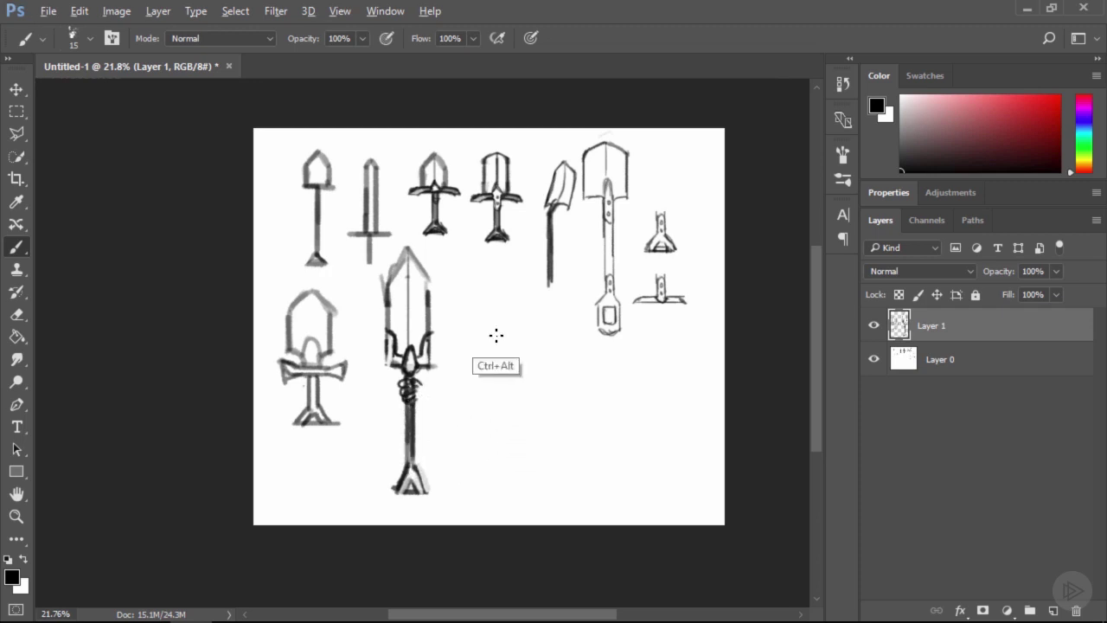
{"action": "key", "text": "ctrl+alt+z"}
{"action": "key", "text": "ctrl+alt+z"}
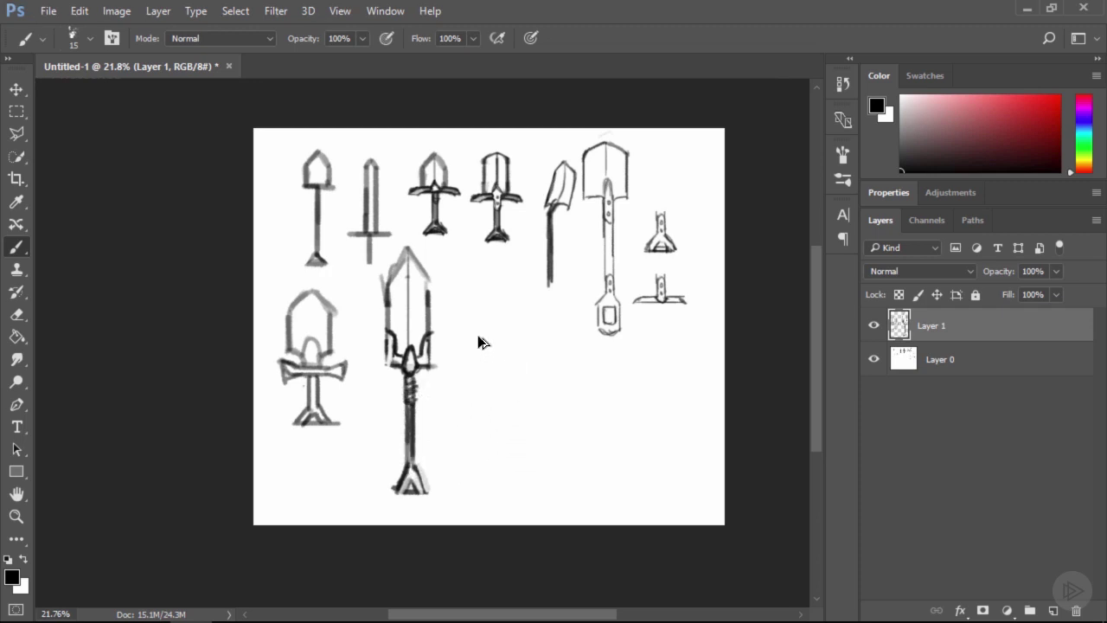
Reshape the blade's corner brackets so they flare outward, thickening them in black and trimming them with white
{"action": "left_click", "coordinate": [386, 364], "text": "shift"}
{"action": "key", "text": "x"}
{"action": "key", "text": "bracketright"}
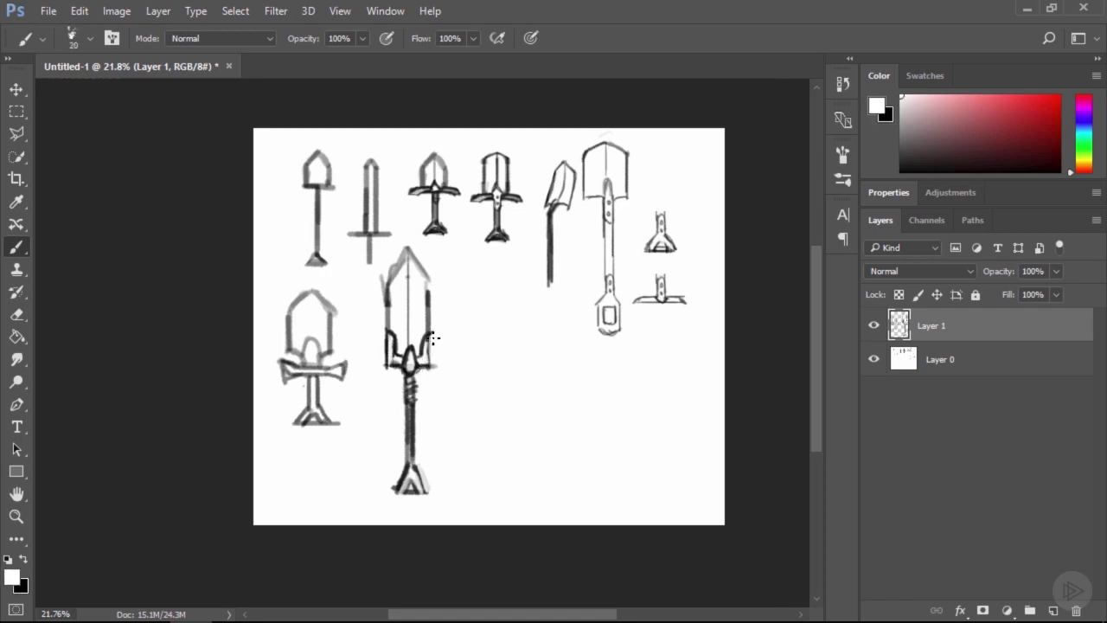
{"action": "key", "text": "x"}
{"action": "mouse_move", "coordinate": [431, 339]}
{"action": "left_mouse_down"}
{"action": "mouse_move", "coordinate": [438, 367]}
{"action": "mouse_move", "coordinate": [397, 358]}
{"action": "left_mouse_up"}
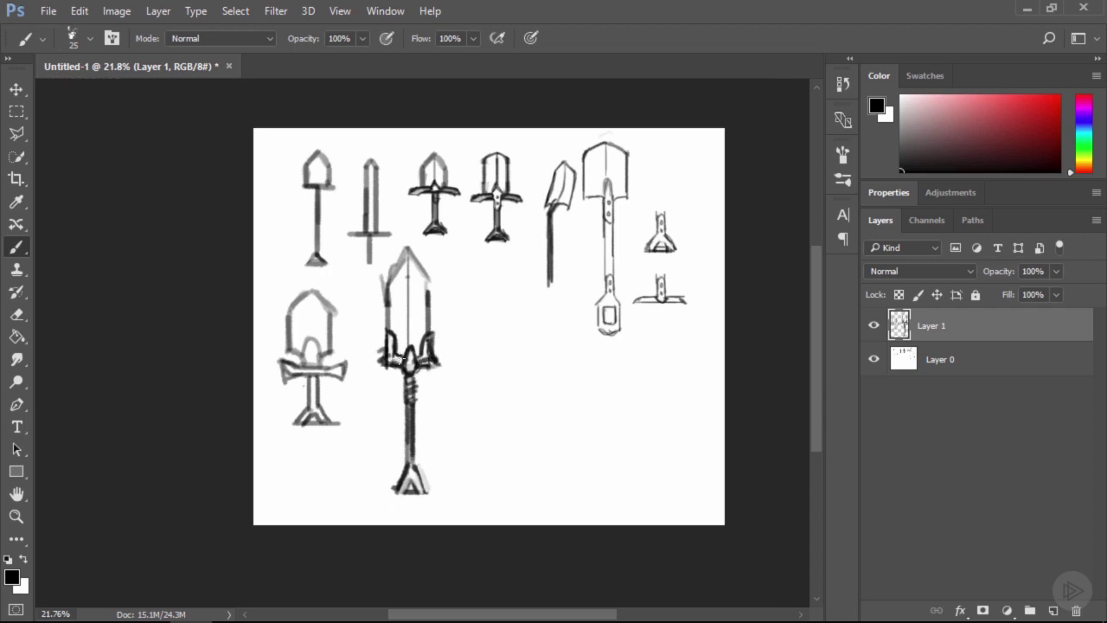
{"action": "key", "text": "x"}
{"action": "key", "text": "bracketleft"}
{"action": "left_click_drag", "start_coordinate": [398, 365], "coordinate": [387, 355]}
{"action": "key", "text": "x"}
Try loose strap ends trailing diagonally from the wrapping on the second sketch's shaft
{"action": "key", "text": "ctrl+space"}
{"action": "mouse_move", "coordinate": [479, 354]}
{"action": "left_mouse_down"}
{"action": "mouse_move", "coordinate": [444, 358]}
{"action": "mouse_move", "coordinate": [443, 408]}
{"action": "mouse_move", "coordinate": [427, 398]}
{"action": "mouse_move", "coordinate": [472, 427]}
{"action": "left_mouse_up"}
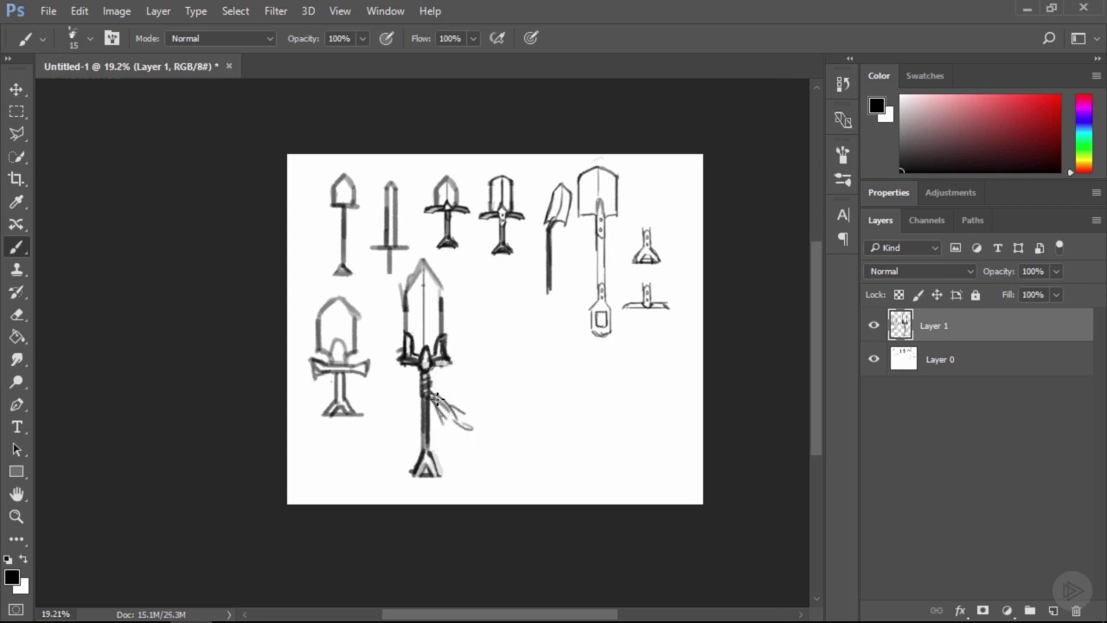
{"action": "key", "text": "e"}
{"action": "mouse_move", "coordinate": [435, 397]}
{"action": "left_mouse_down"}
{"action": "mouse_move", "coordinate": [441, 418]}
{"action": "mouse_move", "coordinate": [462, 435]}
{"action": "mouse_move", "coordinate": [464, 426]}
{"action": "left_mouse_up"}
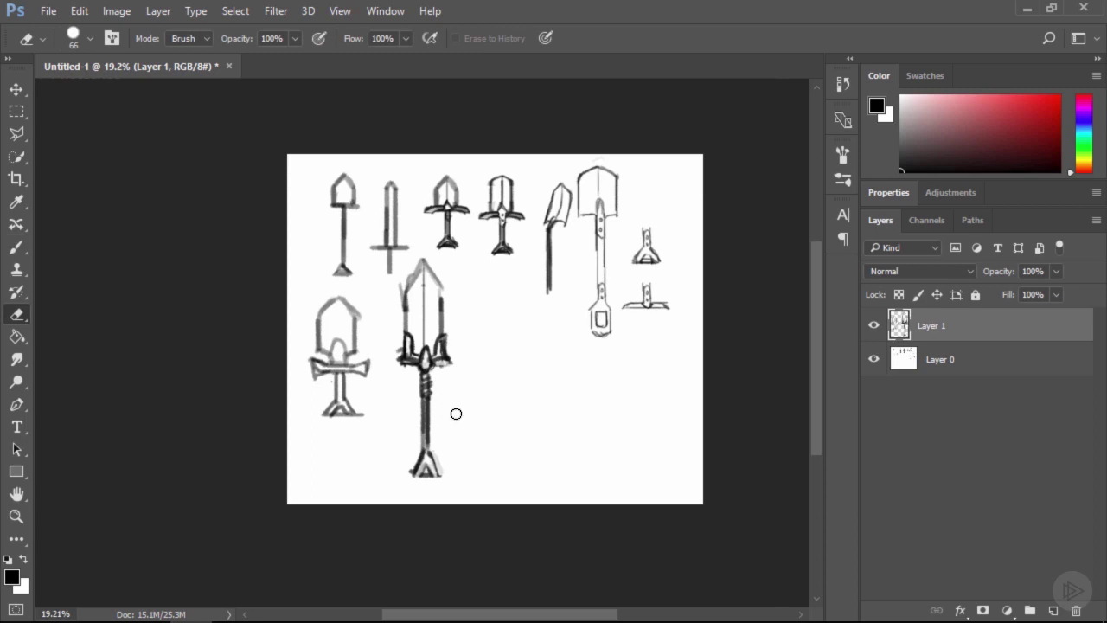
{"action": "key", "text": "b"}
{"action": "mouse_move", "coordinate": [430, 391]}
{"action": "left_mouse_down"}
{"action": "mouse_move", "coordinate": [477, 422]}
{"action": "mouse_move", "coordinate": [440, 400]}
{"action": "mouse_move", "coordinate": [476, 450]}
{"action": "left_mouse_up"}
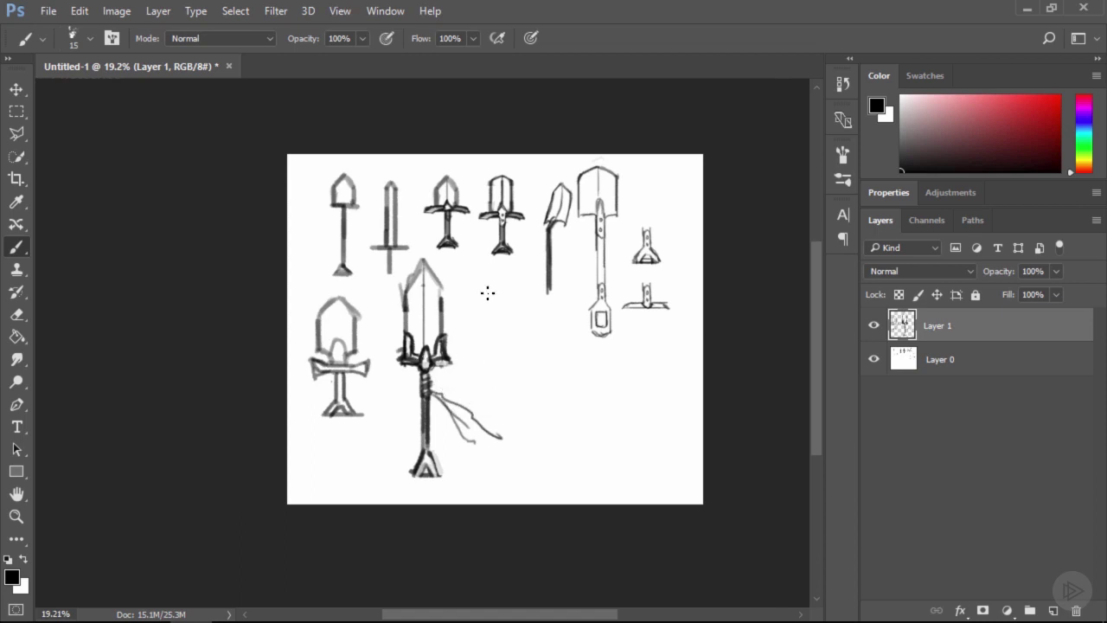
{"action": "key", "text": "ctrl+alt+z"}
{"action": "key", "text": "ctrl+alt+z"}
{"action": "key", "text": "ctrl+alt+z"}
{"action": "key", "text": "ctrl+alt+z"}
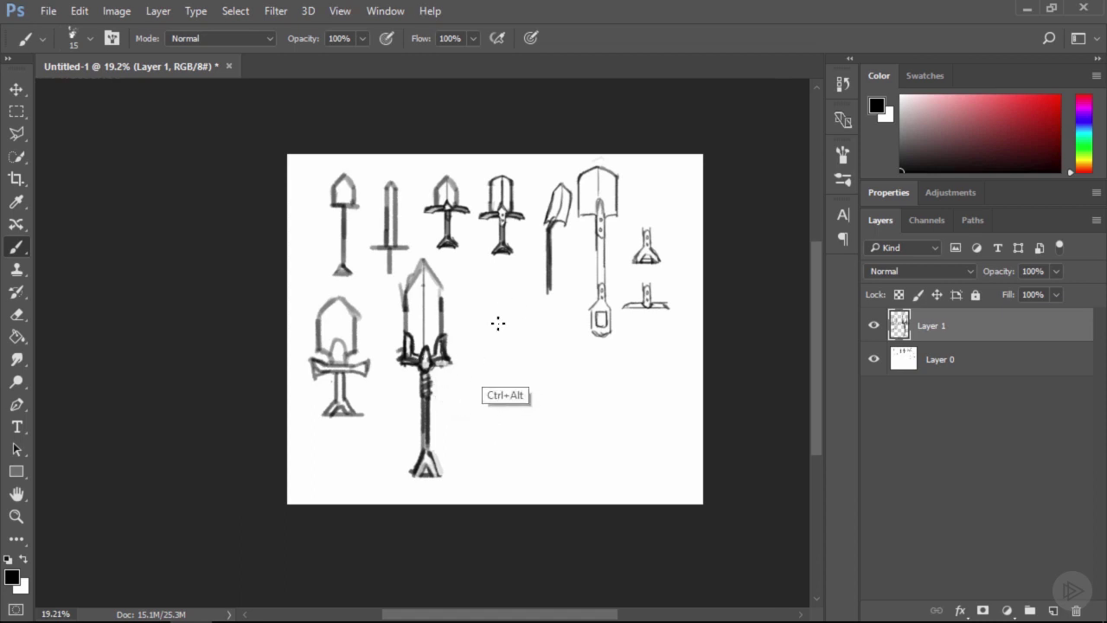
Duplicate the long-shafted second sketch and place the copy directly beside the original
{"action": "key", "text": "m"}
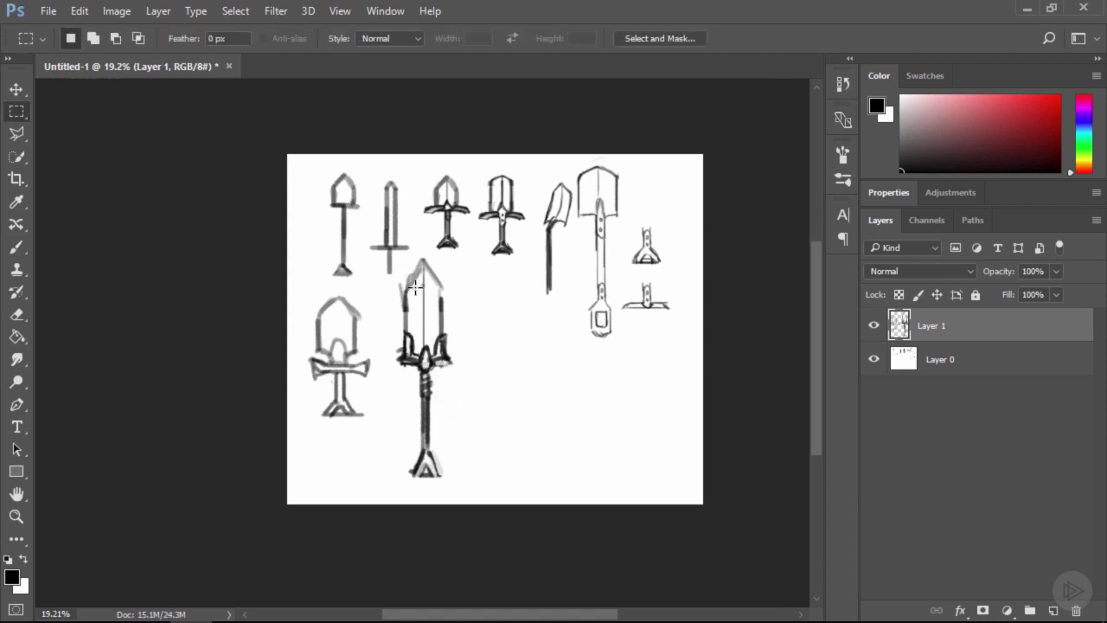
{"action": "left_click_drag", "start_coordinate": [396, 256], "coordinate": [455, 481]}
{"action": "left_click_drag", "start_coordinate": [451, 471], "coordinate": [550, 467]}
{"action": "key", "text": "ctrl+d"}
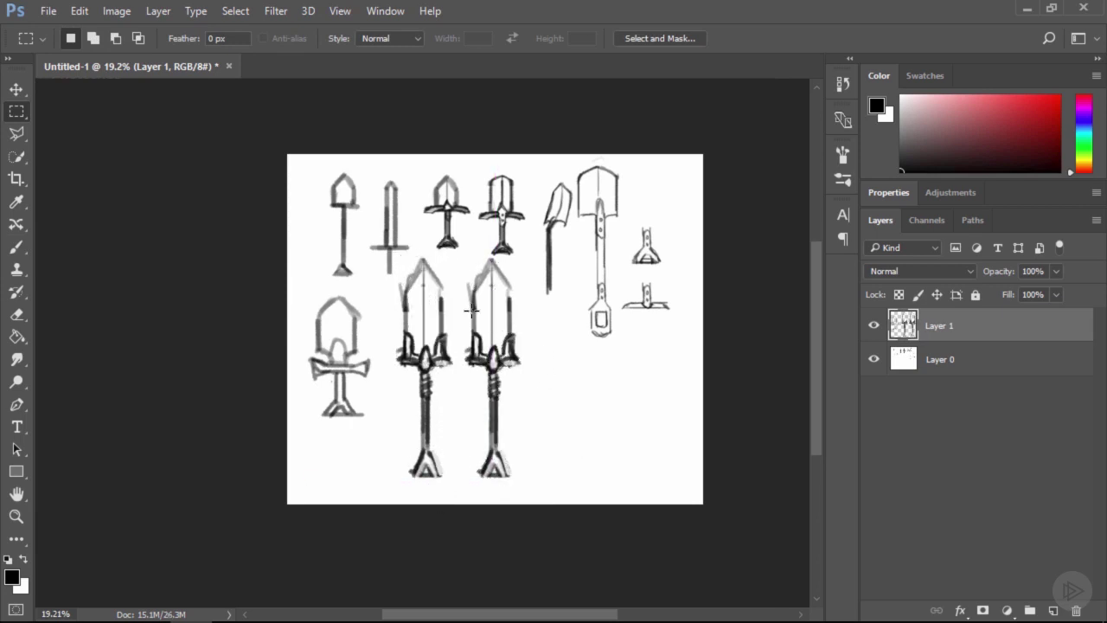
Lower the copy's guard to lengthen its blade and shorten its grip, redrawing the missing blade edges in black
{"action": "mouse_move", "coordinate": [463, 323]}
{"action": "left_mouse_down"}
{"action": "mouse_move", "coordinate": [519, 492]}
{"action": "mouse_move", "coordinate": [527, 488]}
{"action": "left_mouse_up"}
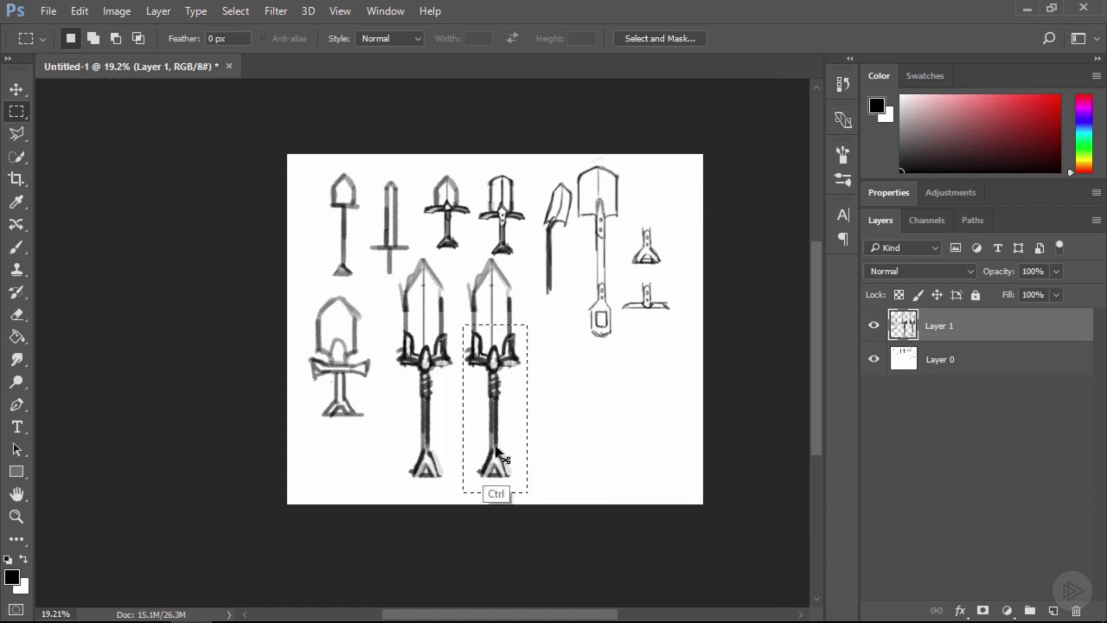
{"action": "mouse_move", "coordinate": [502, 442]}
{"action": "left_mouse_down"}
{"action": "mouse_move", "coordinate": [515, 508]}
{"action": "mouse_move", "coordinate": [501, 457]}
{"action": "left_mouse_up"}
{"action": "key", "text": "ctrl+d"}
{"action": "key", "text": "ctrl+d"}
{"action": "key", "text": "b"}
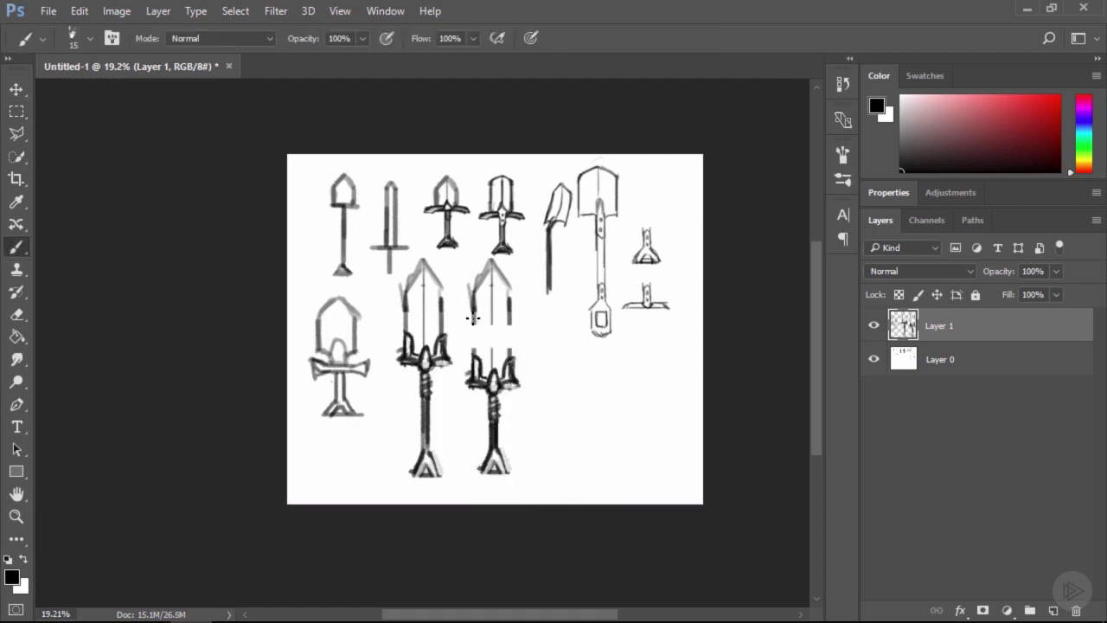
{"action": "key", "text": "shift"}
{"action": "left_click", "coordinate": [510, 328]}
{"action": "left_click", "coordinate": [509, 347], "text": "shift"}
Move the long-bladed copy slightly lower than the sketch it was duplicated from
{"action": "key", "text": "z"}
{"action": "mouse_move", "coordinate": [554, 377]}
{"action": "left_mouse_down"}
{"action": "mouse_move", "coordinate": [577, 377]}
{"action": "mouse_move", "coordinate": [498, 339]}
{"action": "mouse_move", "coordinate": [537, 330]}
{"action": "left_mouse_up"}
{"action": "left_click_drag", "start_coordinate": [548, 374], "coordinate": [556, 382]}
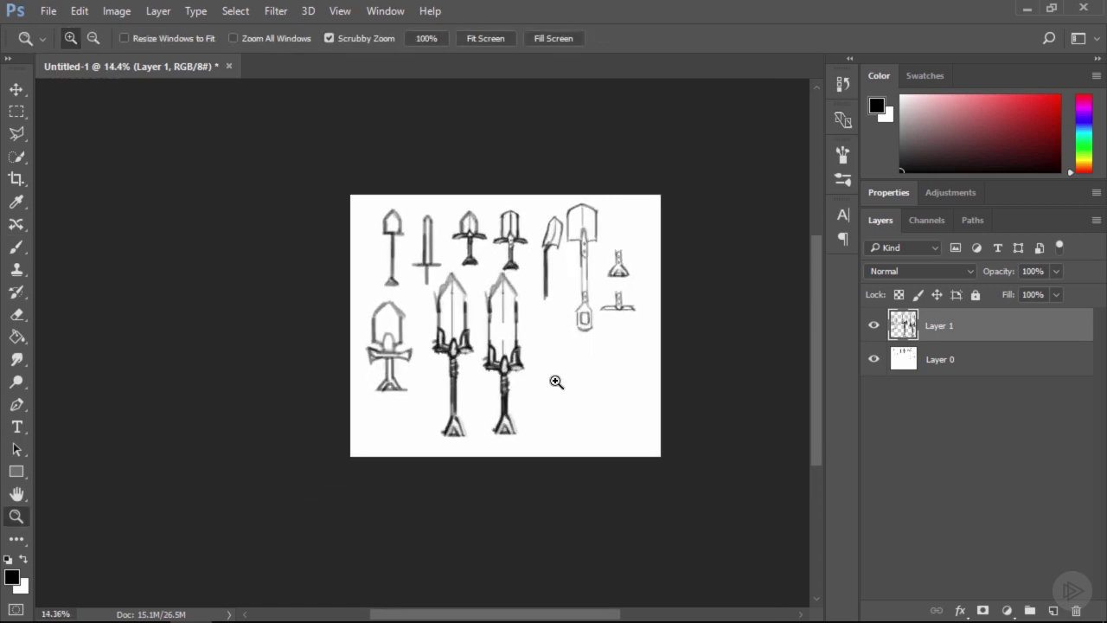
{"action": "key", "text": "m"}
{"action": "left_click_drag", "start_coordinate": [482, 270], "coordinate": [511, 434]}
{"action": "key", "text": "ctrl"}
{"action": "key", "text": "ctrl+d"}
{"action": "key", "text": "z"}
{"action": "mouse_move", "coordinate": [549, 376]}
{"action": "left_mouse_down"}
{"action": "mouse_move", "coordinate": [500, 369]}
{"action": "mouse_move", "coordinate": [539, 369]}
{"action": "mouse_move", "coordinate": [523, 344]}
{"action": "mouse_move", "coordinate": [509, 408]}
{"action": "mouse_move", "coordinate": [550, 390]}
{"action": "left_mouse_up"}
Sketch a tilted short shovel-dagger with a pointed blade and narrow grip beside the long-bladed copy
{"action": "key", "text": "b"}
{"action": "key", "text": "bracketright"}
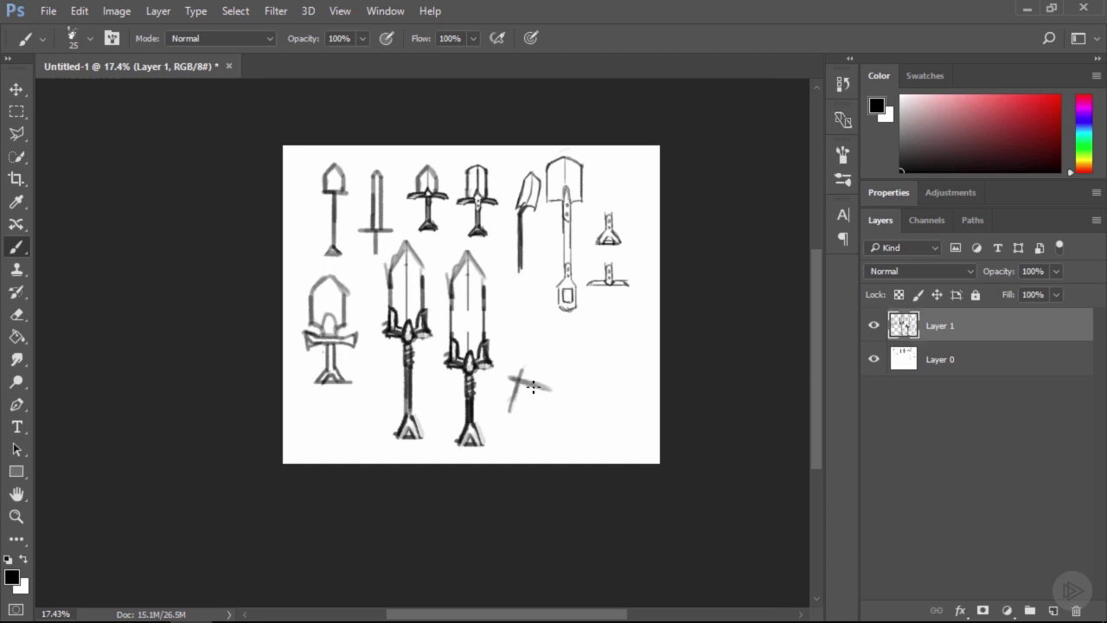
{"action": "mouse_move", "coordinate": [524, 337]}
{"action": "left_mouse_down"}
{"action": "mouse_move", "coordinate": [550, 368]}
{"action": "mouse_move", "coordinate": [538, 393]}
{"action": "mouse_move", "coordinate": [516, 390]}
{"action": "mouse_move", "coordinate": [528, 388]}
{"action": "mouse_move", "coordinate": [505, 455]}
{"action": "left_mouse_up"}
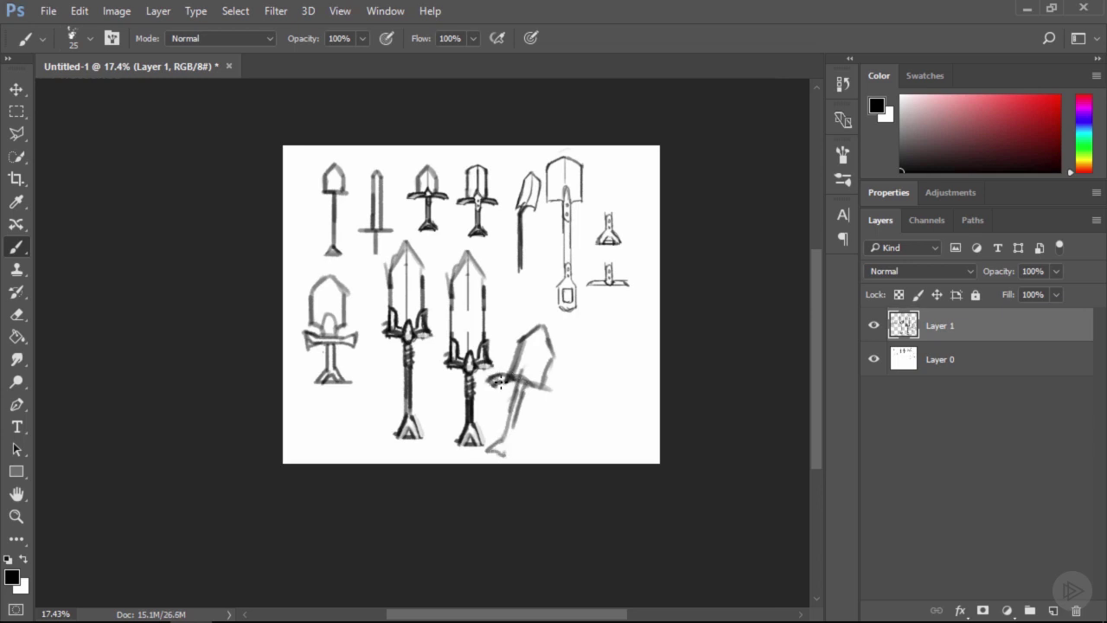
Add a dark crossguard with a curved knuckle guard to the tilted sketch, erasing stray marks and darkening the grip
{"action": "mouse_move", "coordinate": [529, 391]}
{"action": "left_mouse_down"}
{"action": "mouse_move", "coordinate": [548, 396]}
{"action": "mouse_move", "coordinate": [554, 385]}
{"action": "mouse_move", "coordinate": [527, 419]}
{"action": "mouse_move", "coordinate": [532, 390]}
{"action": "mouse_move", "coordinate": [518, 420]}
{"action": "mouse_move", "coordinate": [554, 399]}
{"action": "mouse_move", "coordinate": [532, 387]}
{"action": "mouse_move", "coordinate": [534, 405]}
{"action": "mouse_move", "coordinate": [543, 387]}
{"action": "mouse_move", "coordinate": [531, 381]}
{"action": "left_mouse_up"}
{"action": "key", "text": "e"}
{"action": "key", "text": "b"}
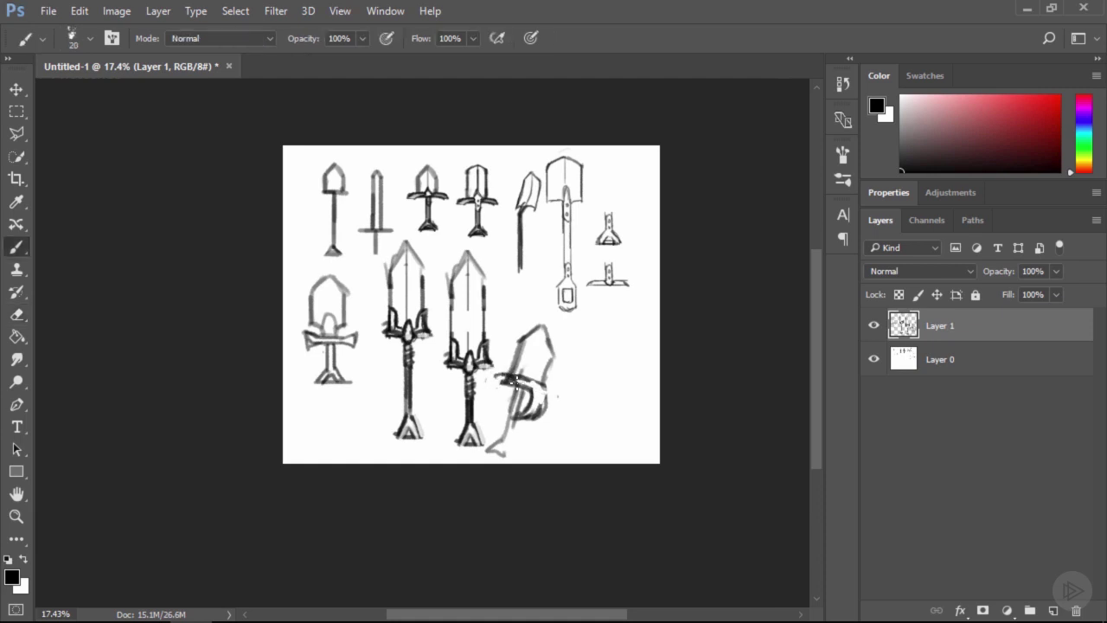
{"action": "mouse_move", "coordinate": [520, 391]}
{"action": "left_mouse_down"}
{"action": "mouse_move", "coordinate": [501, 433]}
{"action": "mouse_move", "coordinate": [518, 429]}
{"action": "left_mouse_up"}
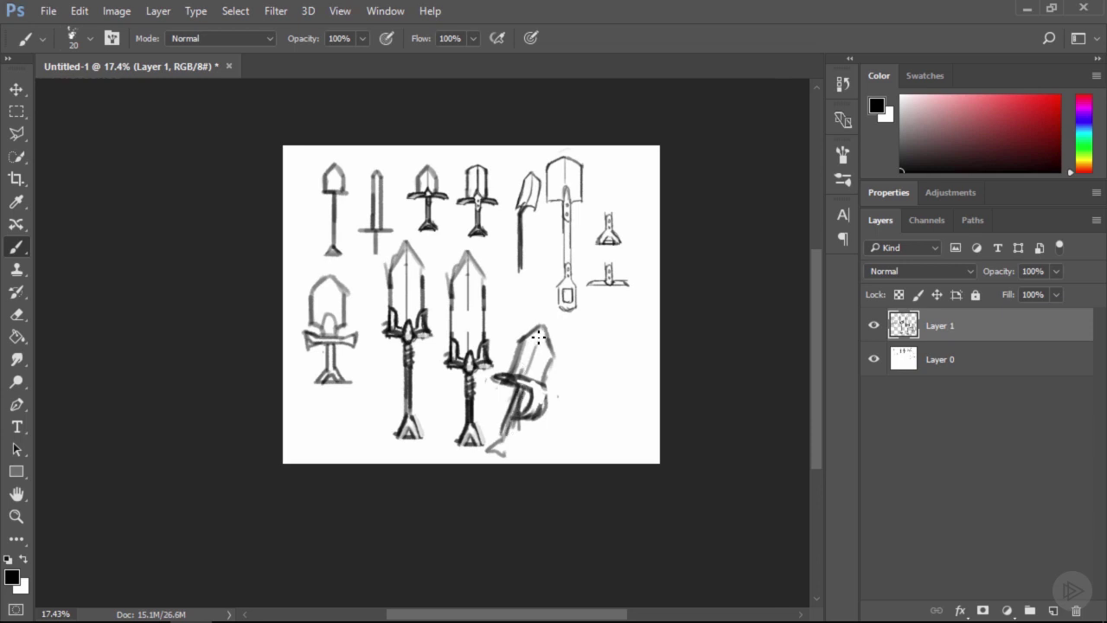
Draw the tilted blade's centre ridge and pointed socket above the guard, refining their shapes with alternating black and white strokes
{"action": "left_click_drag", "start_coordinate": [538, 337], "coordinate": [523, 375]}
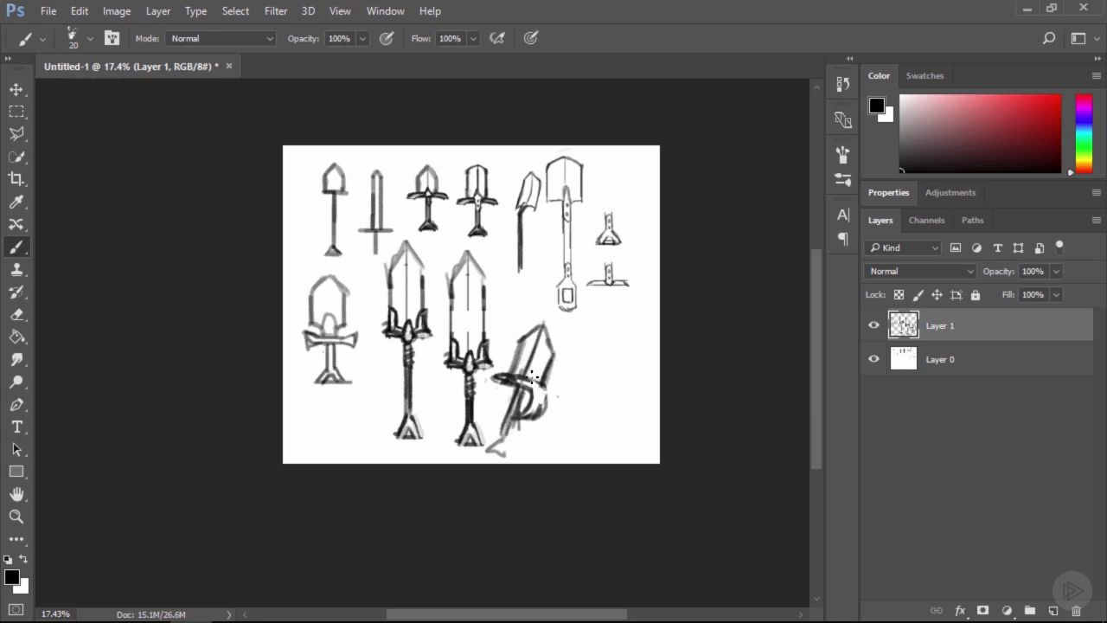
{"action": "key", "text": "x"}
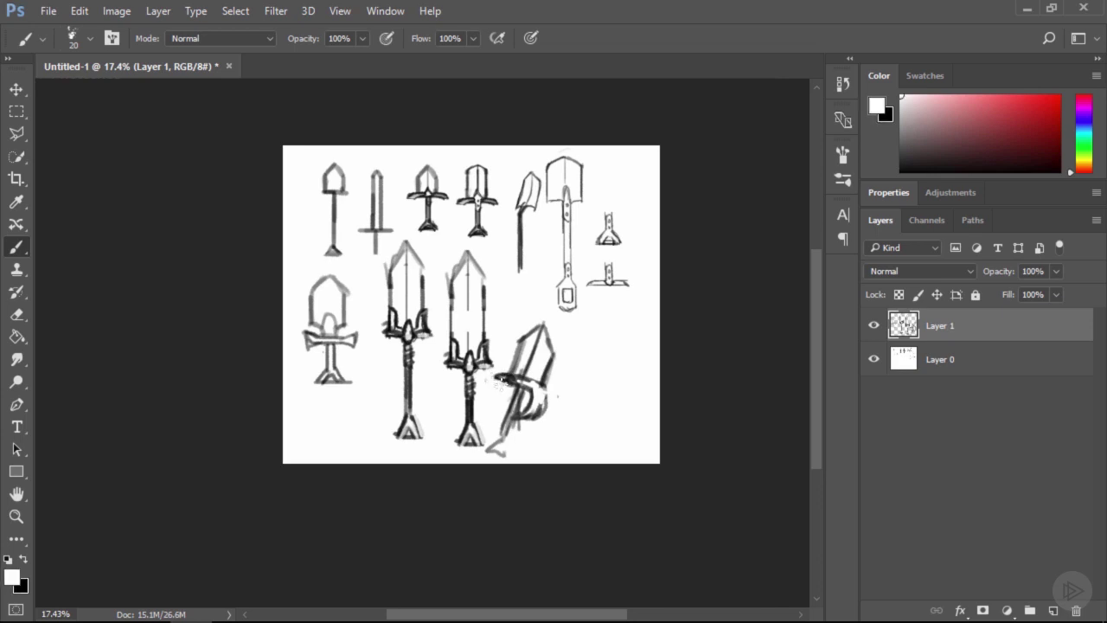
{"action": "key", "text": "x"}
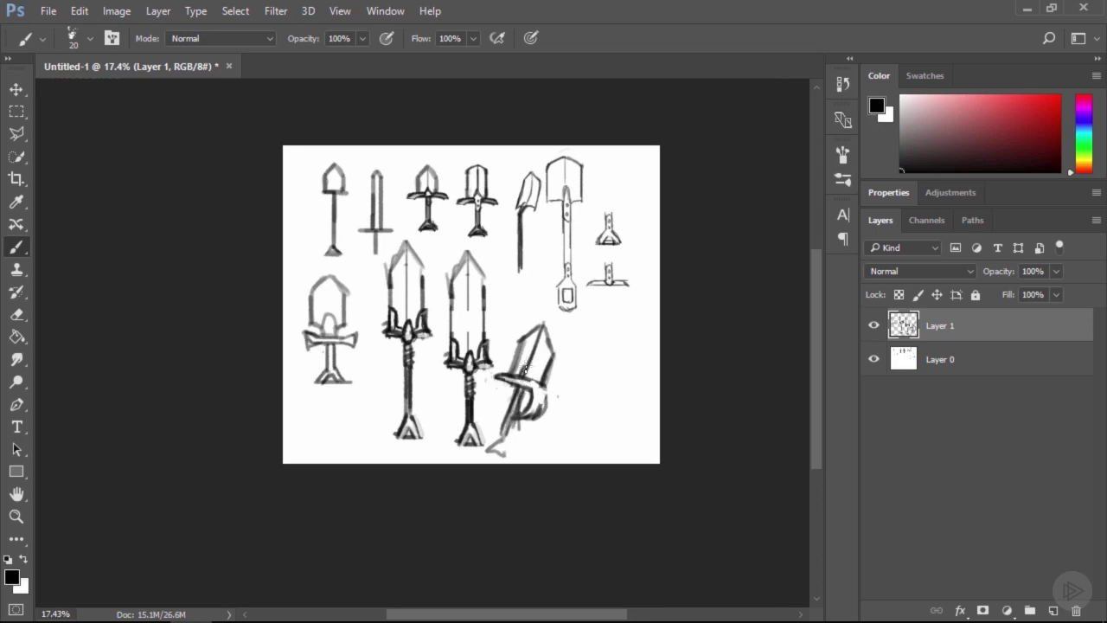
{"action": "key", "text": "x"}
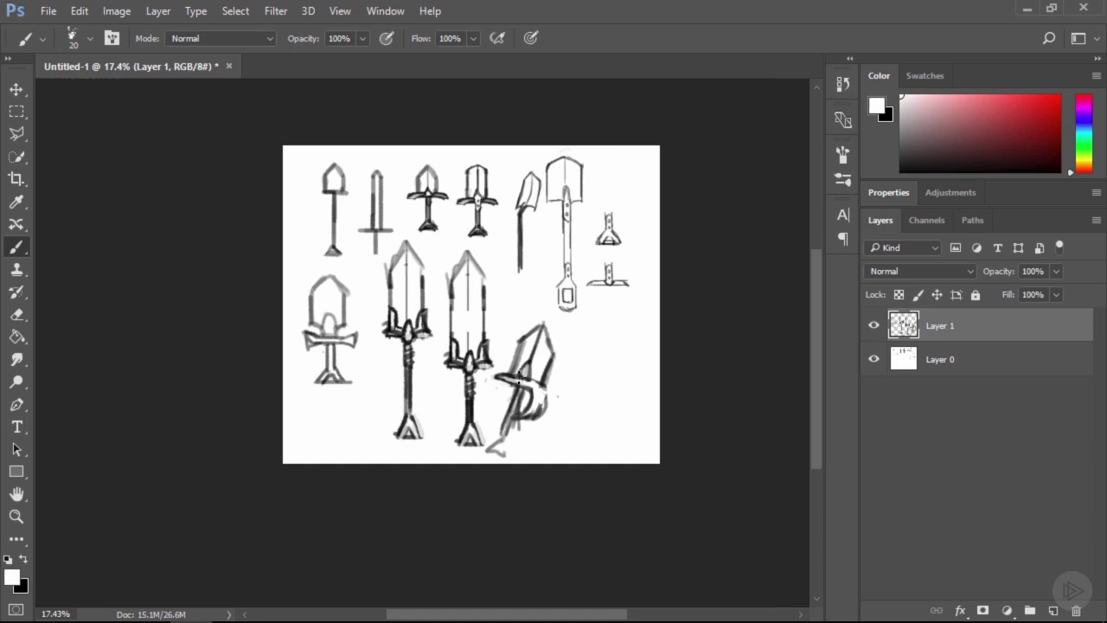
{"action": "key", "text": "x"}
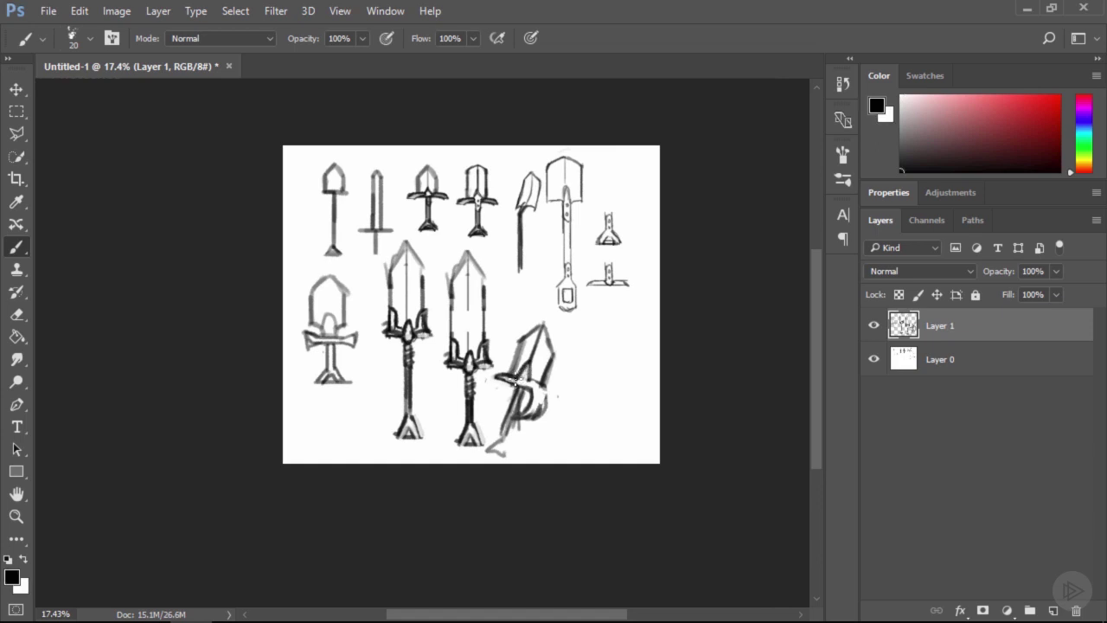
{"action": "key", "text": "x"}
{"action": "left_click_drag", "start_coordinate": [528, 364], "coordinate": [520, 378]}
{"action": "key", "text": "x"}
{"action": "key", "text": "x"}
{"action": "key", "text": "x"}
Try a flared triangular pommel at the end of the tilted grip, then erase it
{"action": "left_click_drag", "start_coordinate": [500, 433], "coordinate": [489, 441]}
{"action": "key", "text": "]"}
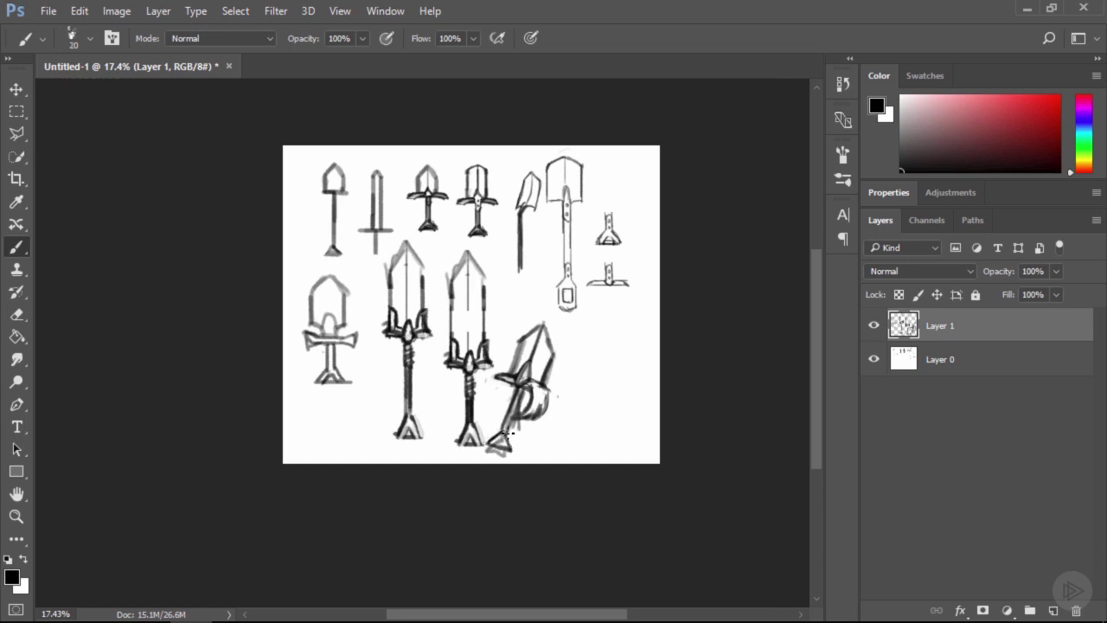
{"action": "key", "text": "x"}
{"action": "key", "text": "x"}
{"action": "key", "text": "x"}
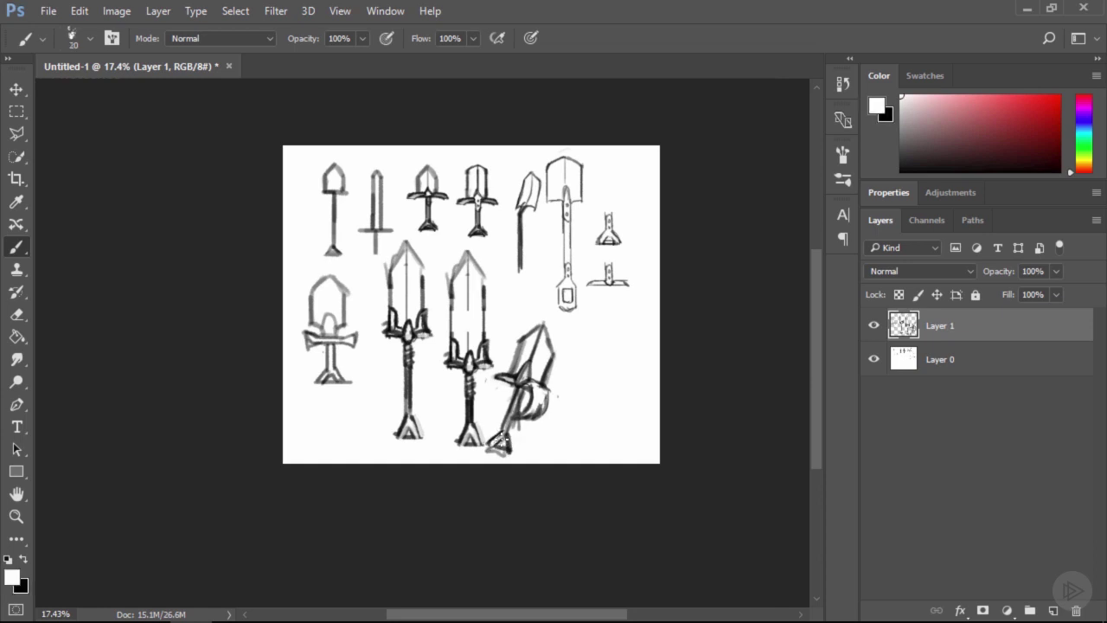
{"action": "key", "text": "x"}
{"action": "left_click_drag", "start_coordinate": [503, 442], "coordinate": [500, 444]}
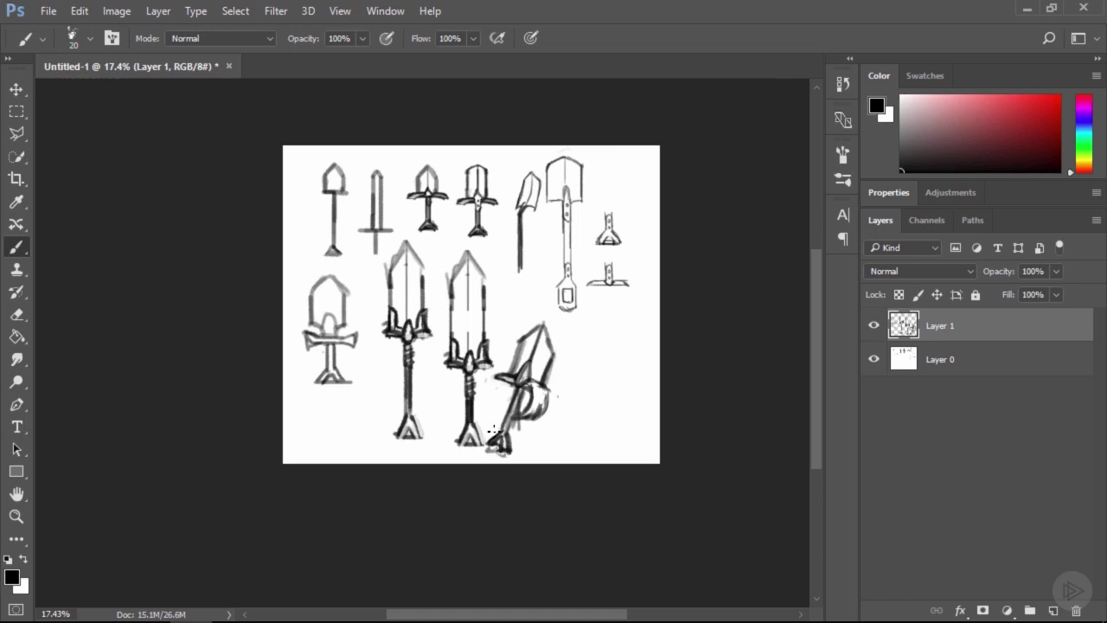
{"action": "key", "text": "e"}
{"action": "left_click_drag", "start_coordinate": [497, 447], "coordinate": [511, 448]}
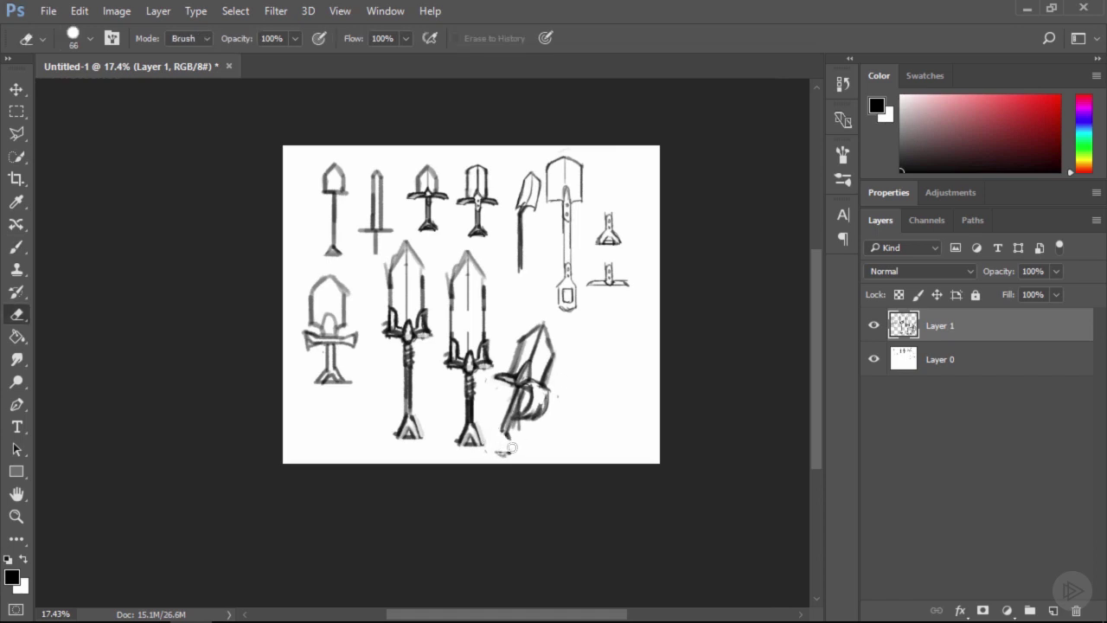
Draw a flat, dark bar-shaped pommel across the end of the tilted sketch's grip
{"action": "key", "text": "b"}
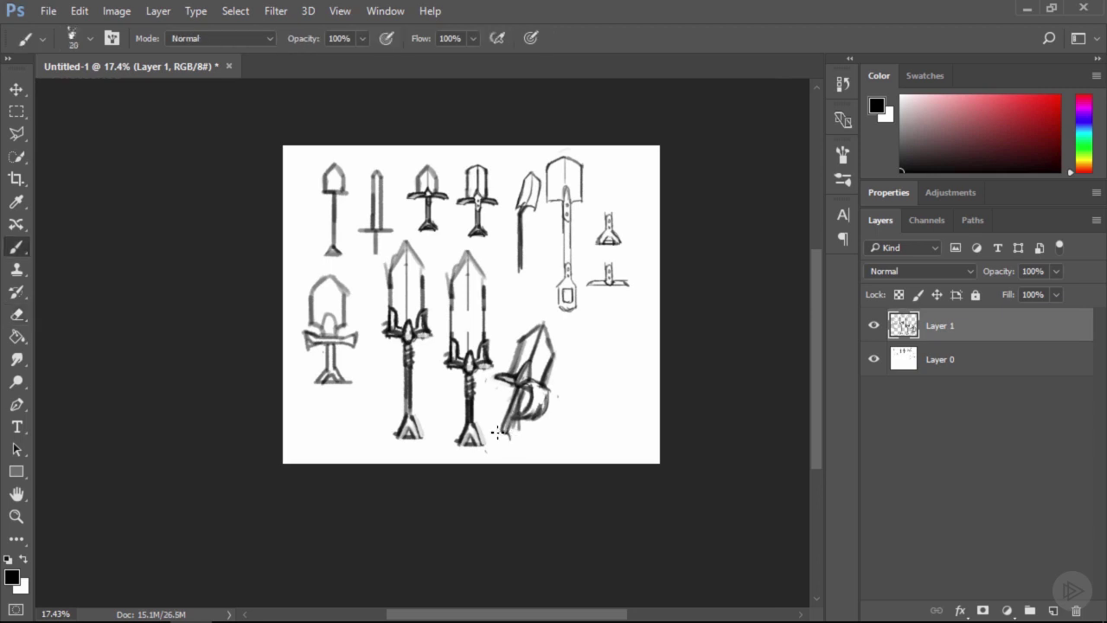
{"action": "left_click_drag", "start_coordinate": [491, 429], "coordinate": [522, 440]}
{"action": "key", "text": "x"}
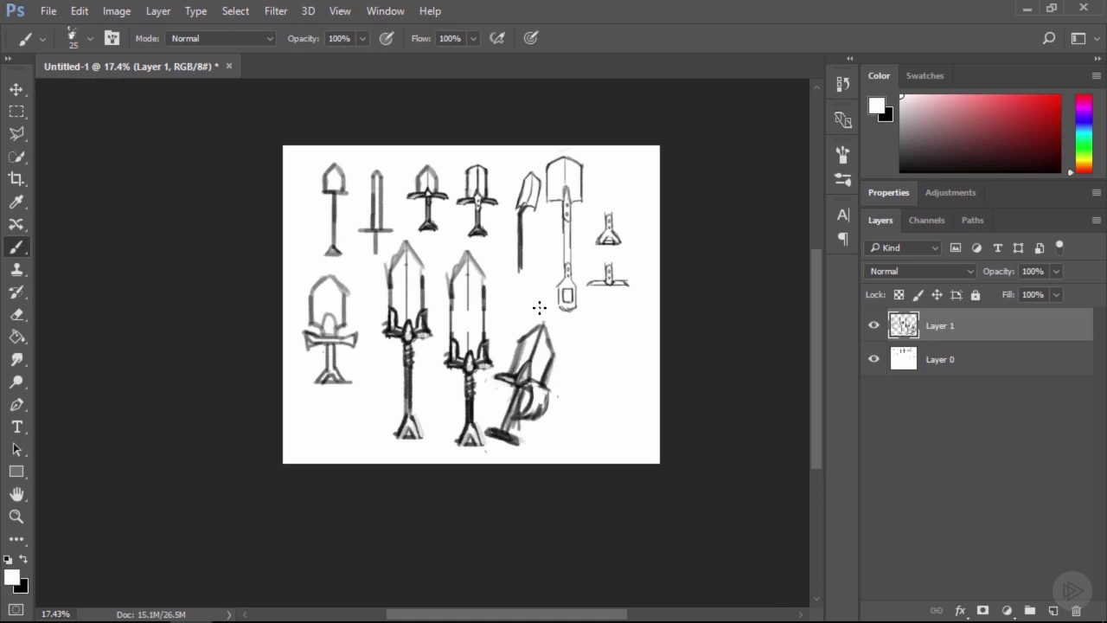
Extend the canvas to the right of the sketches and fill the new area with white
{"action": "key", "text": "c"}
{"action": "left_click_drag", "start_coordinate": [657, 307], "coordinate": [759, 305]}
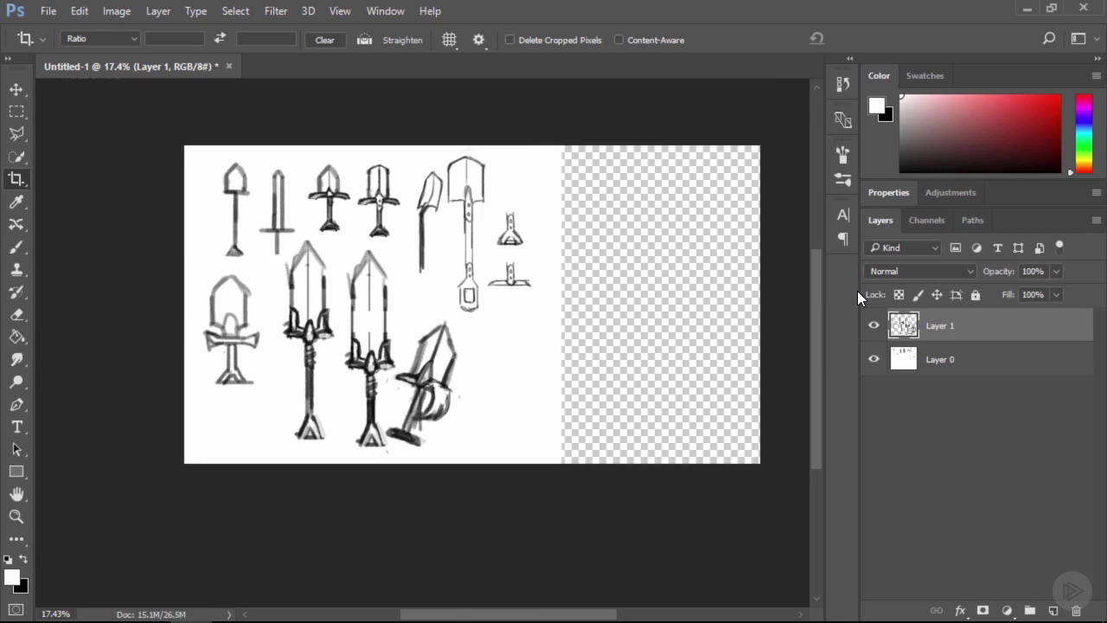
{"action": "key", "text": "g"}
{"action": "left_click", "coordinate": [635, 309]}
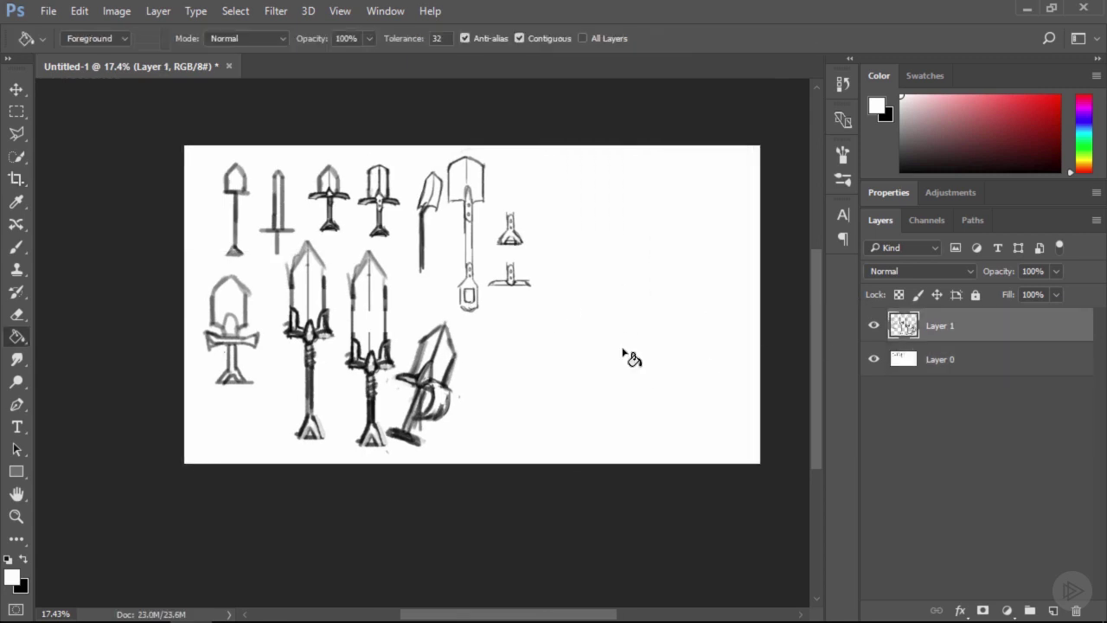
Sketch an upright shovel blade with a pointed inner socket and straight shaft to the right of the tilted sketch
{"action": "key", "text": "b"}
{"action": "left_click_drag", "start_coordinate": [541, 332], "coordinate": [505, 323]}
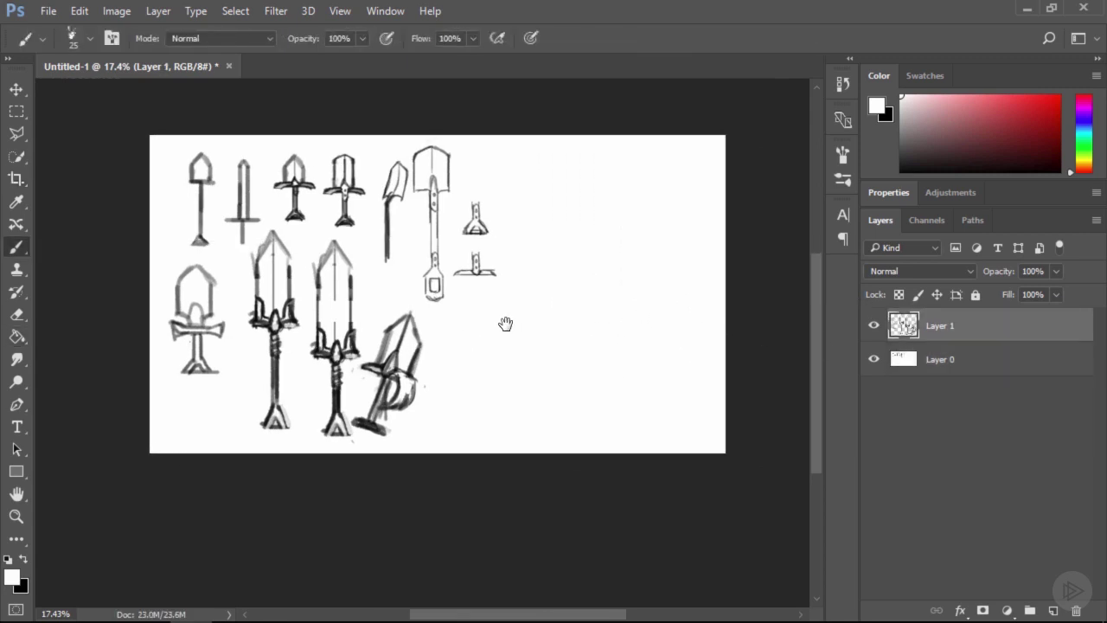
{"action": "key", "text": "z"}
{"action": "left_click", "coordinate": [486, 331]}
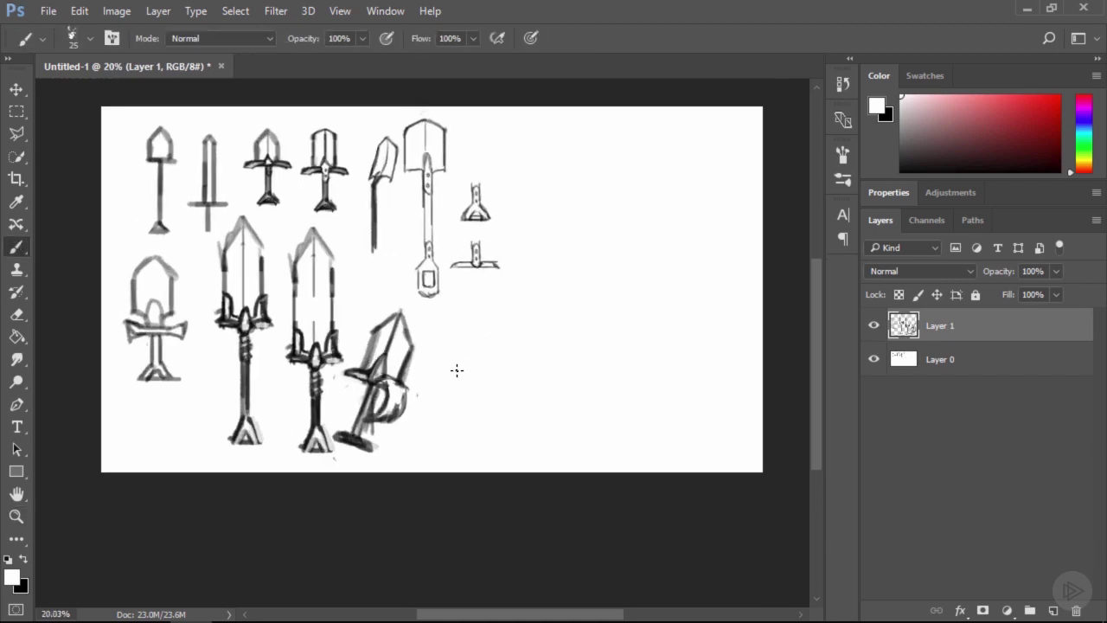
{"action": "key", "text": "x"}
{"action": "left_click_drag", "start_coordinate": [465, 357], "coordinate": [466, 425]}
{"action": "key", "text": "bracketright"}
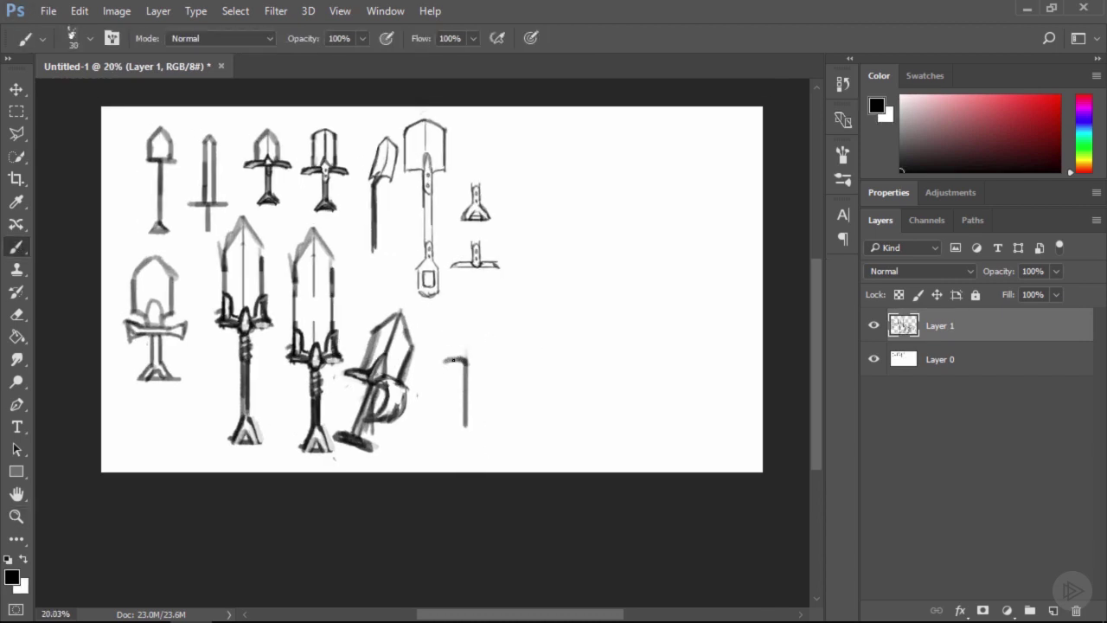
{"action": "mouse_move", "coordinate": [447, 363]}
{"action": "left_mouse_down"}
{"action": "mouse_move", "coordinate": [447, 309]}
{"action": "mouse_move", "coordinate": [467, 277]}
{"action": "mouse_move", "coordinate": [489, 311]}
{"action": "left_mouse_up"}
{"action": "mouse_move", "coordinate": [489, 310]}
{"action": "left_mouse_down"}
{"action": "mouse_move", "coordinate": [489, 357]}
{"action": "mouse_move", "coordinate": [465, 324]}
{"action": "mouse_move", "coordinate": [462, 340]}
{"action": "mouse_move", "coordinate": [469, 426]}
{"action": "left_mouse_up"}
Darken the new sketch's shaft and add a flat oval pommel and a downward-curving crossguard
{"action": "key", "text": "bracketleft"}
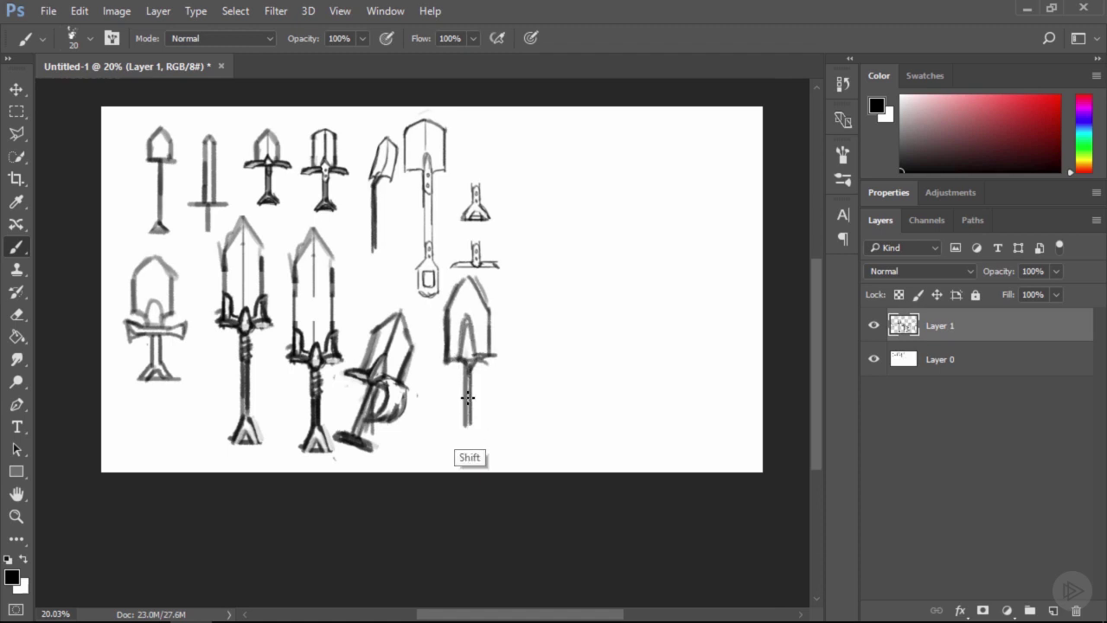
{"action": "mouse_move", "coordinate": [469, 368]}
{"action": "left_mouse_down"}
{"action": "mouse_move", "coordinate": [463, 436]}
{"action": "mouse_move", "coordinate": [486, 437]}
{"action": "mouse_move", "coordinate": [451, 433]}
{"action": "mouse_move", "coordinate": [485, 434]}
{"action": "left_mouse_up"}
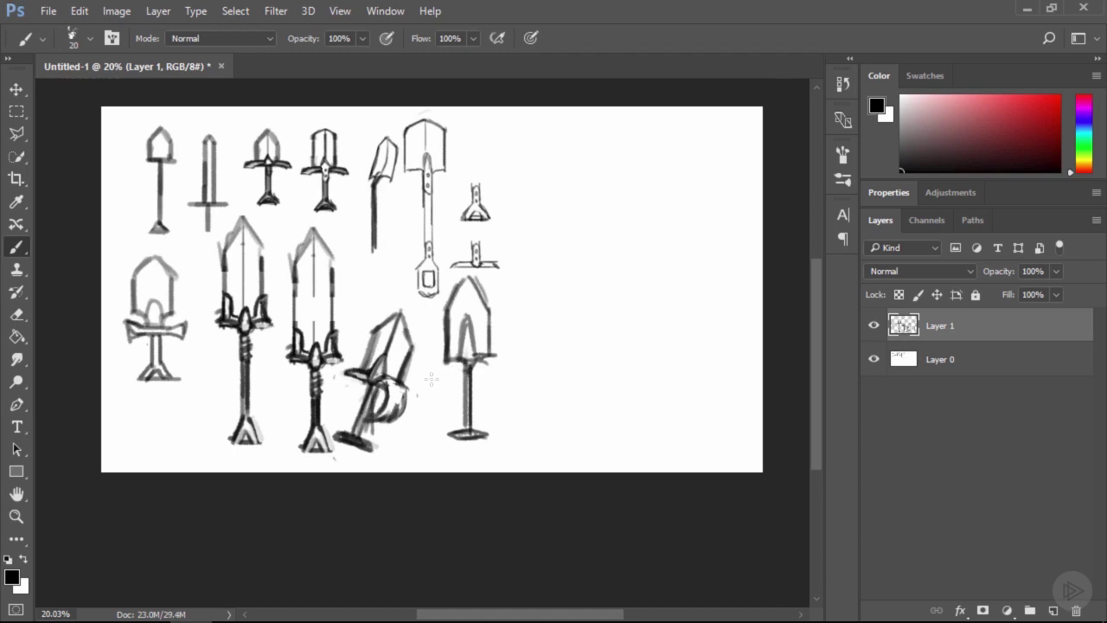
{"action": "mouse_move", "coordinate": [437, 382]}
{"action": "left_mouse_down"}
{"action": "mouse_move", "coordinate": [489, 369]}
{"action": "mouse_move", "coordinate": [503, 339]}
{"action": "mouse_move", "coordinate": [536, 341]}
{"action": "mouse_move", "coordinate": [555, 381]}
{"action": "left_mouse_up"}
Sketch another broad-bladed version with a short grip, flared pommel and upswept crossguard in the empty area
{"action": "key", "text": "bracketright"}
{"action": "key", "text": "z"}
{"action": "key", "text": "b"}
{"action": "key", "text": "bracketright"}
{"action": "mouse_move", "coordinate": [555, 338]}
{"action": "left_mouse_down"}
{"action": "mouse_move", "coordinate": [567, 303]}
{"action": "mouse_move", "coordinate": [595, 332]}
{"action": "mouse_move", "coordinate": [597, 382]}
{"action": "mouse_move", "coordinate": [554, 388]}
{"action": "mouse_move", "coordinate": [602, 381]}
{"action": "mouse_move", "coordinate": [573, 401]}
{"action": "mouse_move", "coordinate": [575, 438]}
{"action": "left_mouse_up"}
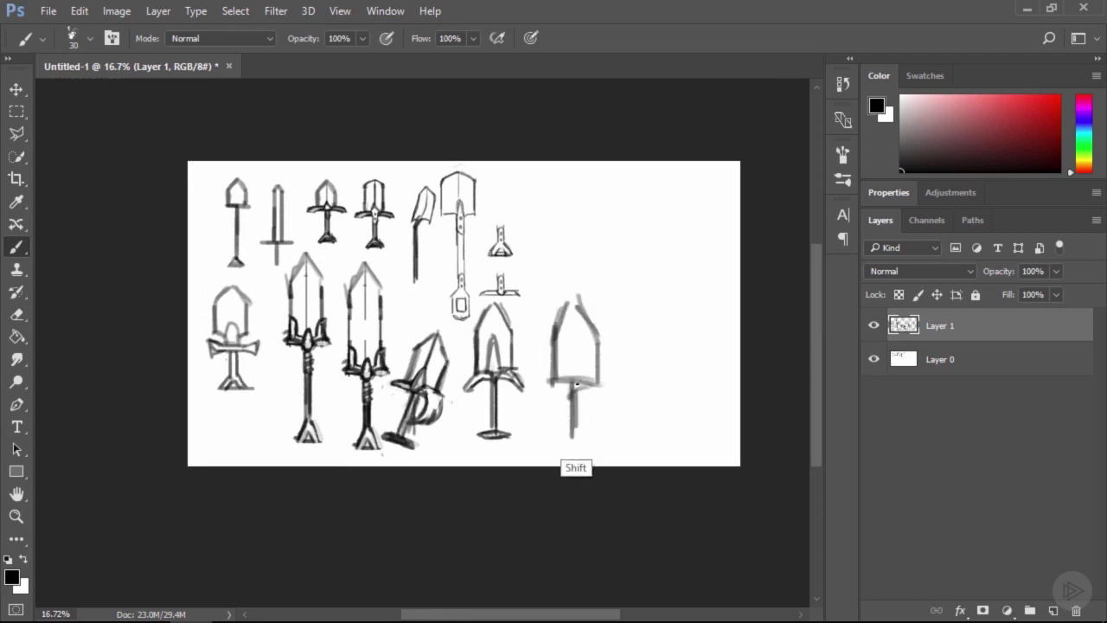
{"action": "mouse_move", "coordinate": [576, 378]}
{"action": "left_mouse_down"}
{"action": "mouse_move", "coordinate": [579, 438]}
{"action": "mouse_move", "coordinate": [557, 436]}
{"action": "mouse_move", "coordinate": [594, 437]}
{"action": "mouse_move", "coordinate": [572, 416]}
{"action": "mouse_move", "coordinate": [559, 433]}
{"action": "mouse_move", "coordinate": [588, 437]}
{"action": "left_mouse_up"}
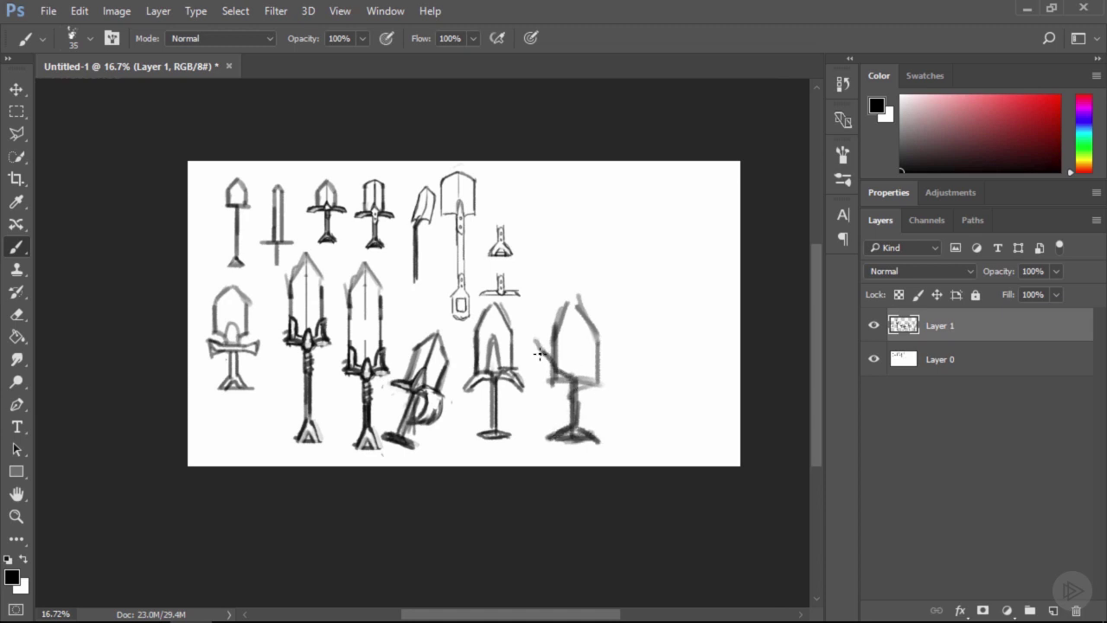
{"action": "mouse_move", "coordinate": [539, 353]}
{"action": "left_mouse_down"}
{"action": "mouse_move", "coordinate": [587, 377]}
{"action": "mouse_move", "coordinate": [619, 350]}
{"action": "mouse_move", "coordinate": [595, 380]}
{"action": "mouse_move", "coordinate": [628, 349]}
{"action": "left_mouse_up"}
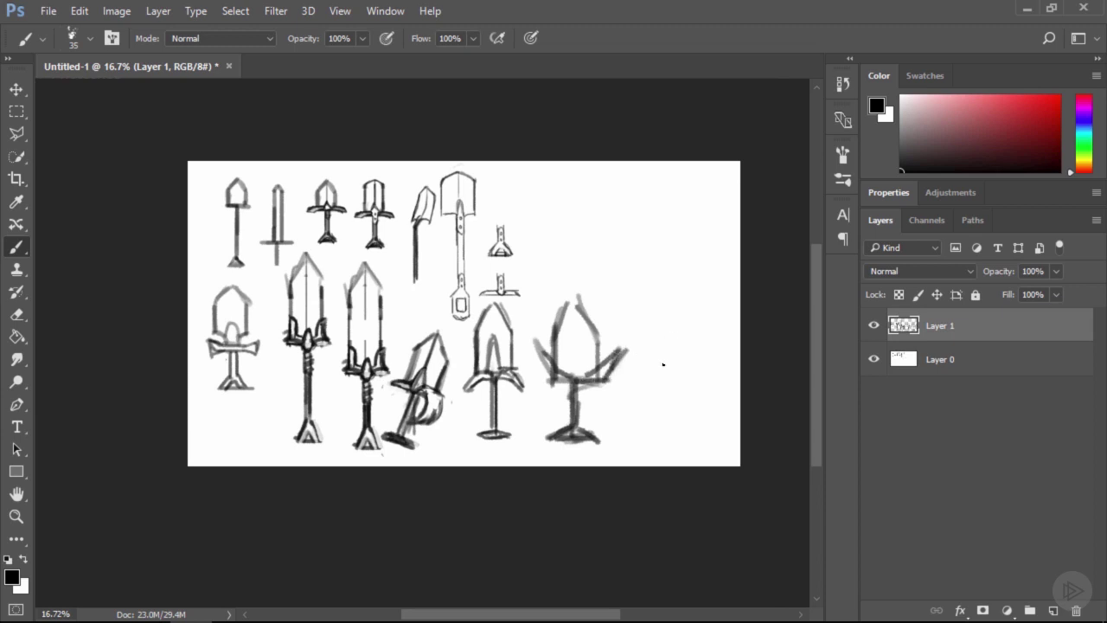
Rough in a few strokes above the upswept-guard sketch and scale both down to a small thumbnail
{"action": "left_click_drag", "start_coordinate": [604, 237], "coordinate": [604, 287]}
{"action": "left_click_drag", "start_coordinate": [586, 231], "coordinate": [604, 237]}
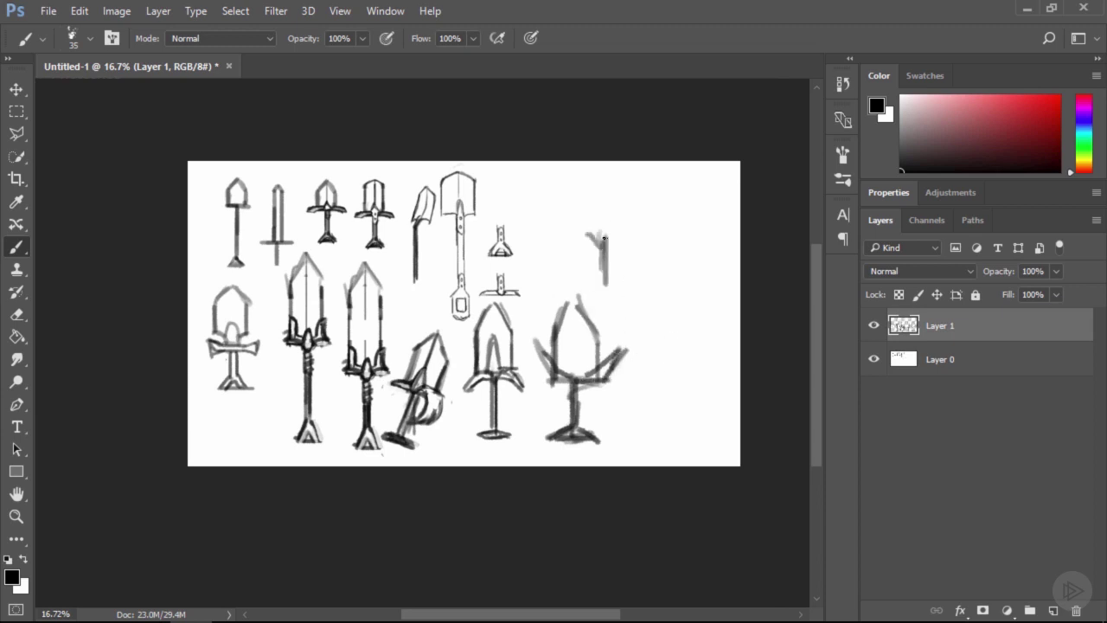
{"action": "key", "text": "m"}
{"action": "mouse_move", "coordinate": [543, 215]}
{"action": "left_mouse_down"}
{"action": "mouse_move", "coordinate": [692, 459]}
{"action": "mouse_move", "coordinate": [680, 452]}
{"action": "left_mouse_up"}
{"action": "key", "text": "ctrl+t"}
{"action": "mouse_move", "coordinate": [681, 209]}
{"action": "left_mouse_down"}
{"action": "mouse_move", "coordinate": [605, 346]}
{"action": "mouse_move", "coordinate": [592, 348]}
{"action": "left_mouse_up"}
{"action": "key", "text": "Return"}
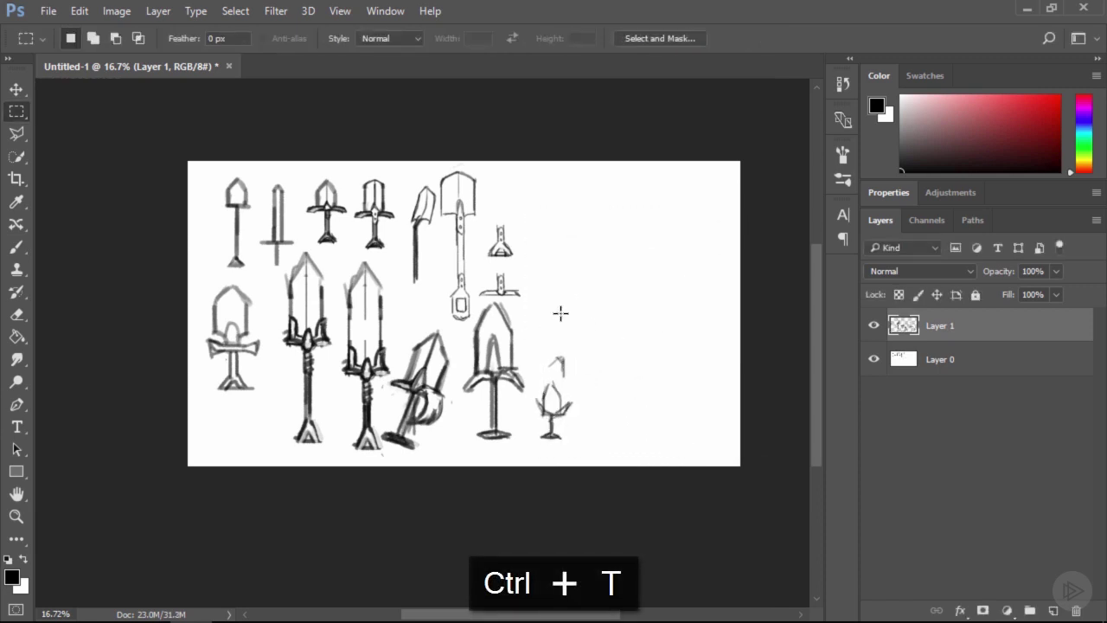
Select the upright shovel-sword with the flat oval pommel and downward-curving guard and scale it down to about 61%
{"action": "key", "text": "b"}
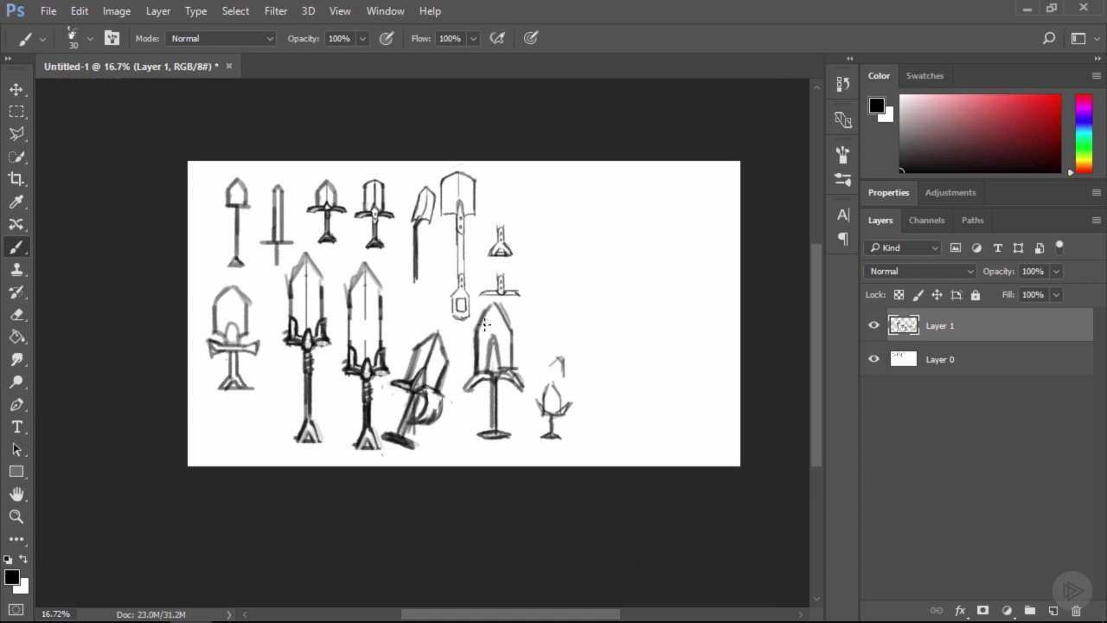
{"action": "key", "text": "m"}
{"action": "mouse_move", "coordinate": [472, 302]}
{"action": "left_mouse_down"}
{"action": "mouse_move", "coordinate": [519, 409]}
{"action": "mouse_move", "coordinate": [522, 451]}
{"action": "left_mouse_up"}
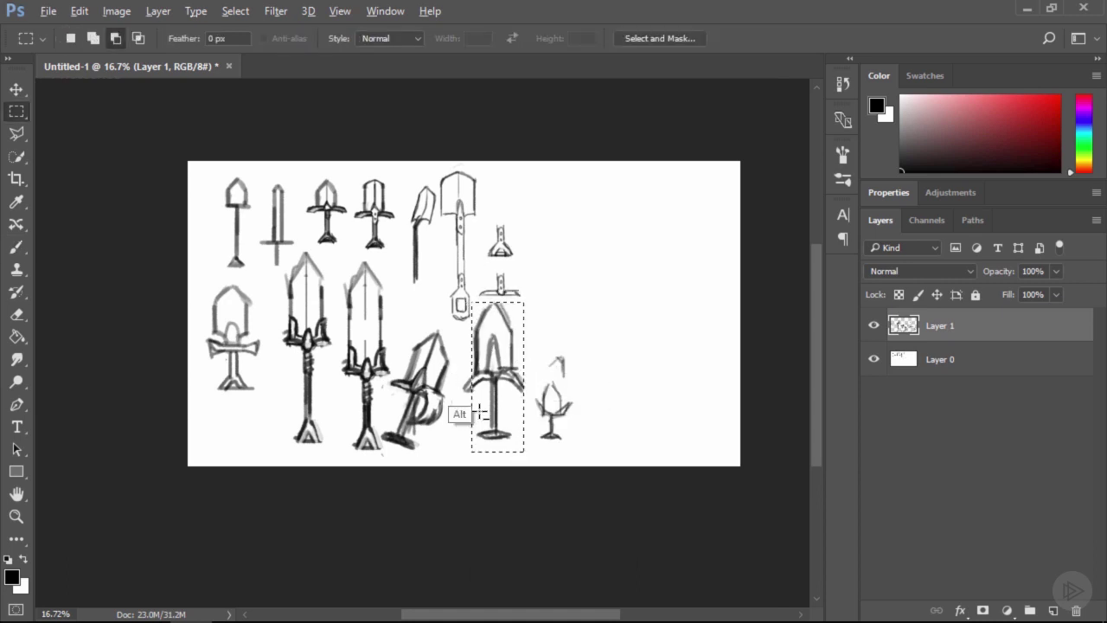
{"action": "left_click_drag", "start_coordinate": [460, 370], "coordinate": [498, 463], "text": "shift"}
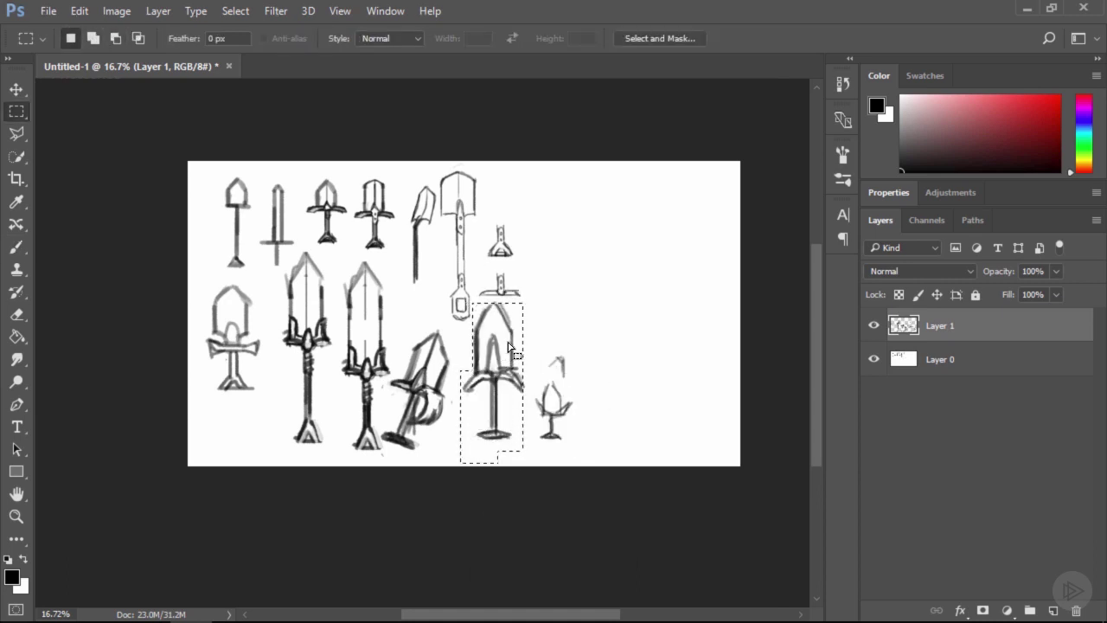
{"action": "key", "text": "ctrl+t"}
{"action": "left_click_drag", "start_coordinate": [521, 305], "coordinate": [502, 352]}
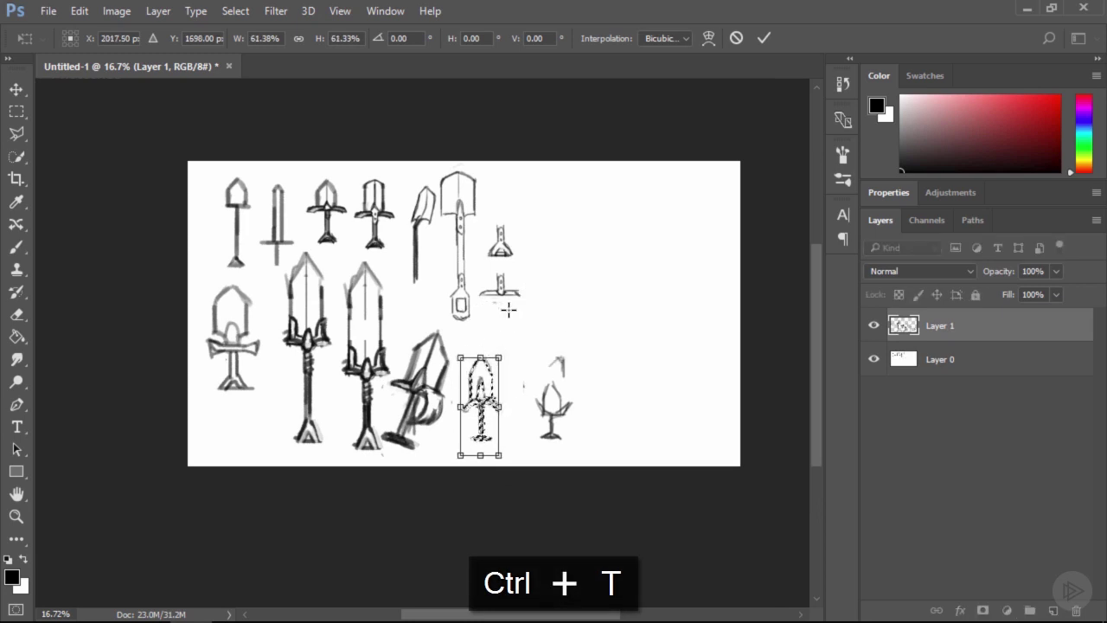
{"action": "key", "text": "Return"}
{"action": "key", "text": "ctrl+d"}
Erase the stray strokes above the small upswept-guard thumbnail
{"action": "left_click_drag", "start_coordinate": [558, 294], "coordinate": [547, 309]}
{"action": "key", "text": "b"}
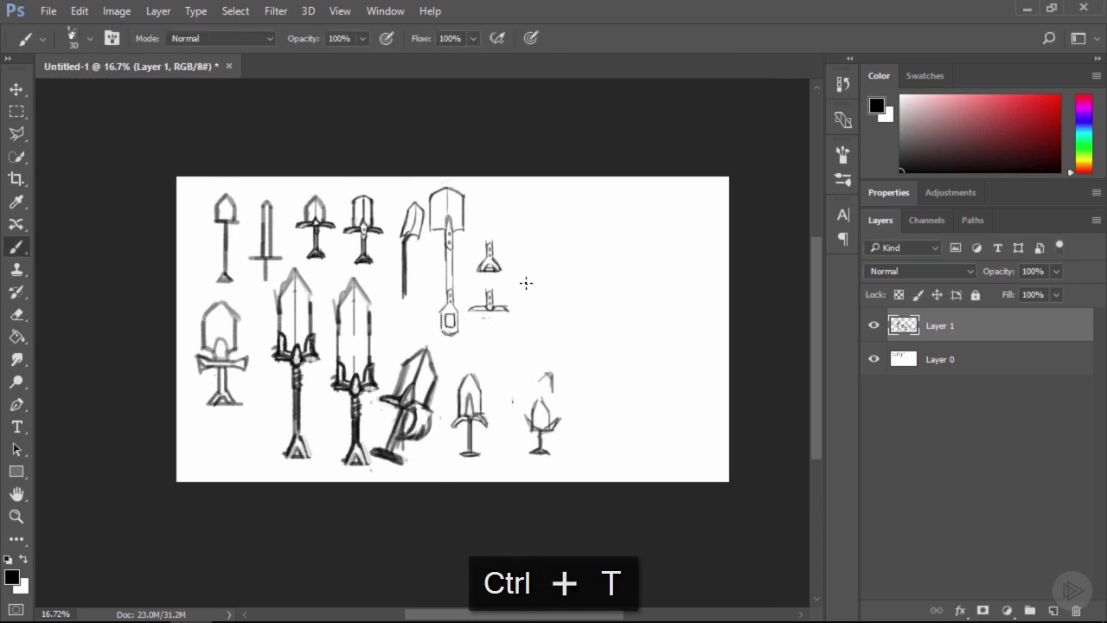
{"action": "key", "text": "e"}
Rough in a new pointed shovel blade with an upswept crossguard above the small upswept-guard thumbnail
{"action": "key", "text": "b"}
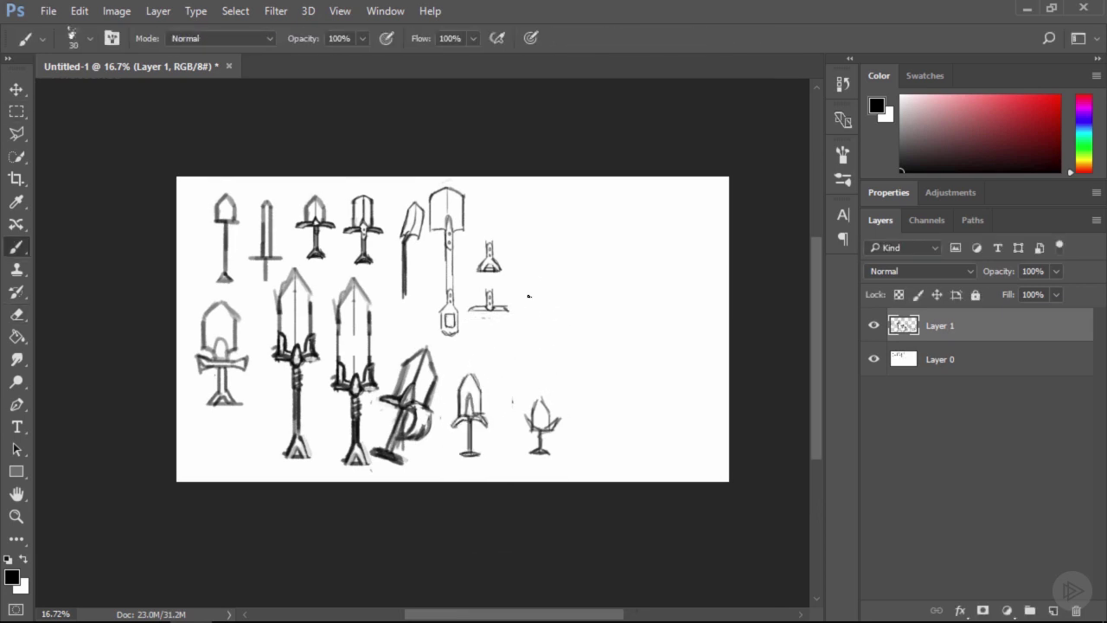
{"action": "mouse_move", "coordinate": [530, 287]}
{"action": "left_mouse_down"}
{"action": "mouse_move", "coordinate": [530, 337]}
{"action": "mouse_move", "coordinate": [529, 284]}
{"action": "mouse_move", "coordinate": [542, 258]}
{"action": "left_mouse_up"}
{"action": "left_click_drag", "start_coordinate": [536, 267], "coordinate": [560, 304]}
{"action": "key", "text": "["}
{"action": "left_click_drag", "start_coordinate": [551, 293], "coordinate": [550, 330]}
{"action": "mouse_move", "coordinate": [537, 289]}
{"action": "left_mouse_down"}
{"action": "mouse_move", "coordinate": [527, 339]}
{"action": "mouse_move", "coordinate": [569, 329]}
{"action": "left_mouse_up"}
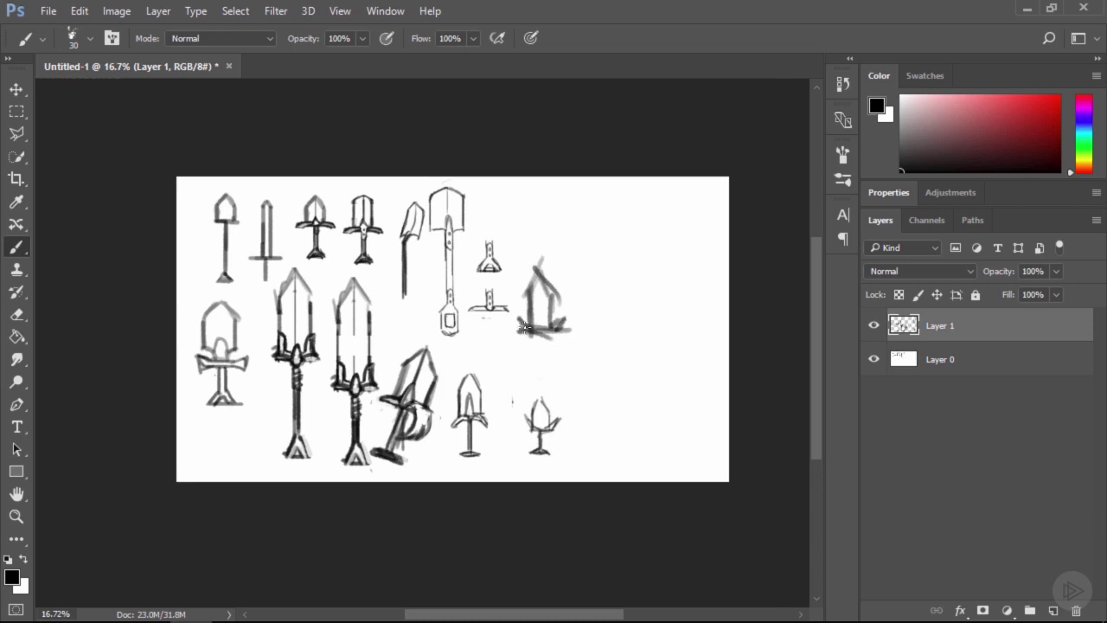
{"action": "key", "text": "e"}
{"action": "mouse_move", "coordinate": [517, 316]}
{"action": "left_mouse_down"}
{"action": "mouse_move", "coordinate": [519, 335]}
{"action": "mouse_move", "coordinate": [520, 318]}
{"action": "mouse_move", "coordinate": [556, 326]}
{"action": "left_mouse_up"}
{"action": "key", "text": "b"}
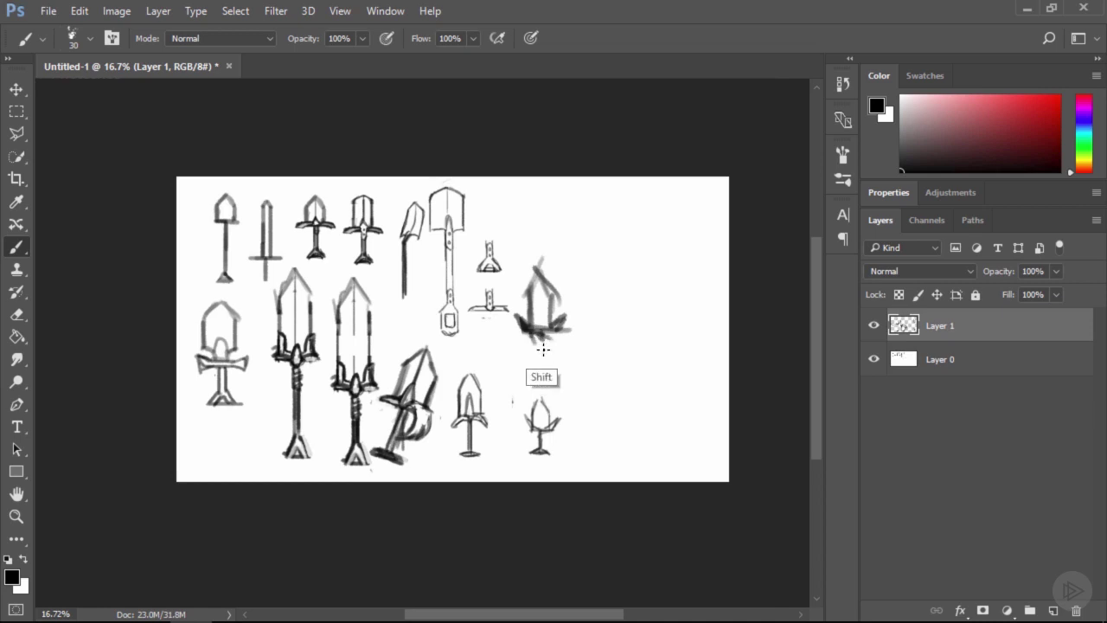
Draw a straight shaft and triangular pommel below the new crossguard, lightening the shaft with white and redrawing its dark edges
{"action": "mouse_move", "coordinate": [540, 333]}
{"action": "left_mouse_down"}
{"action": "mouse_move", "coordinate": [543, 379]}
{"action": "mouse_move", "coordinate": [560, 390]}
{"action": "left_mouse_up"}
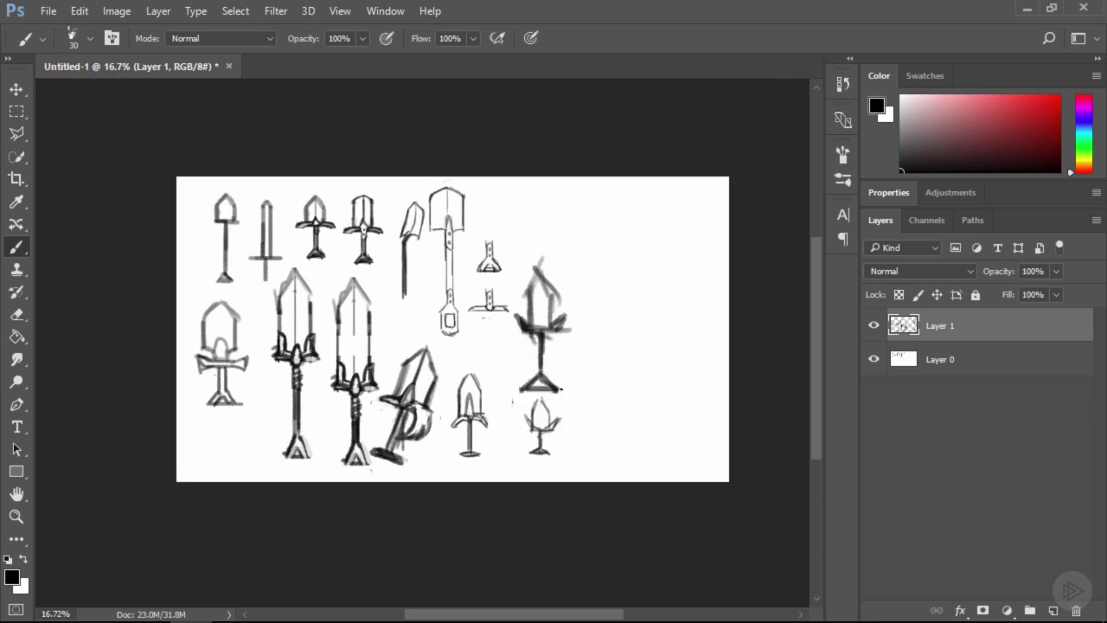
{"action": "left_click_drag", "start_coordinate": [542, 334], "coordinate": [541, 380]}
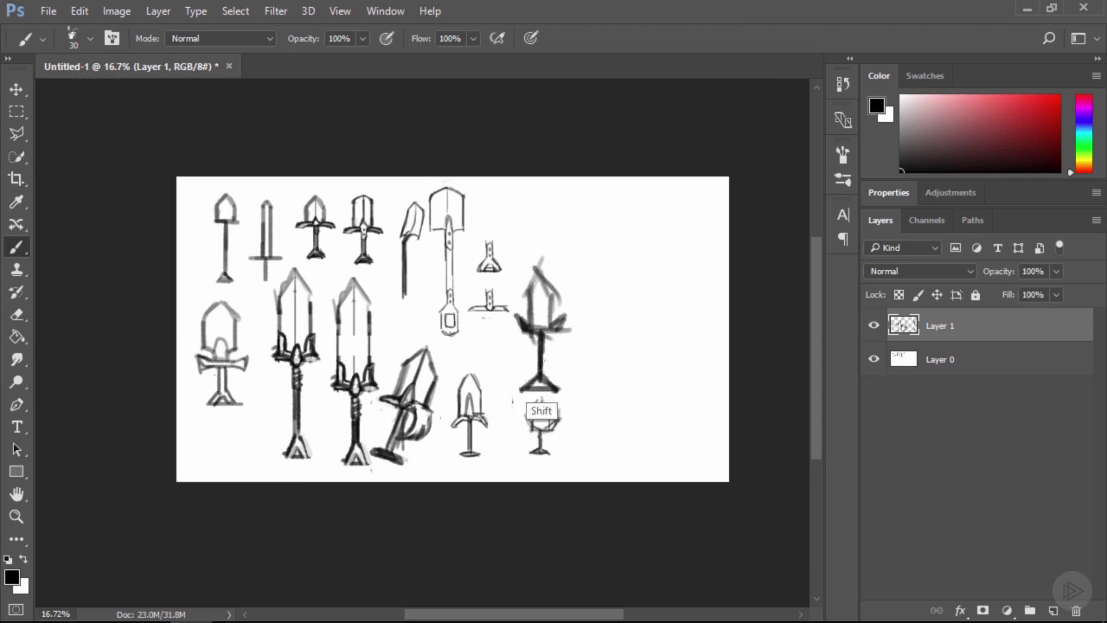
{"action": "key", "text": "x"}
{"action": "left_click_drag", "start_coordinate": [540, 333], "coordinate": [540, 374]}
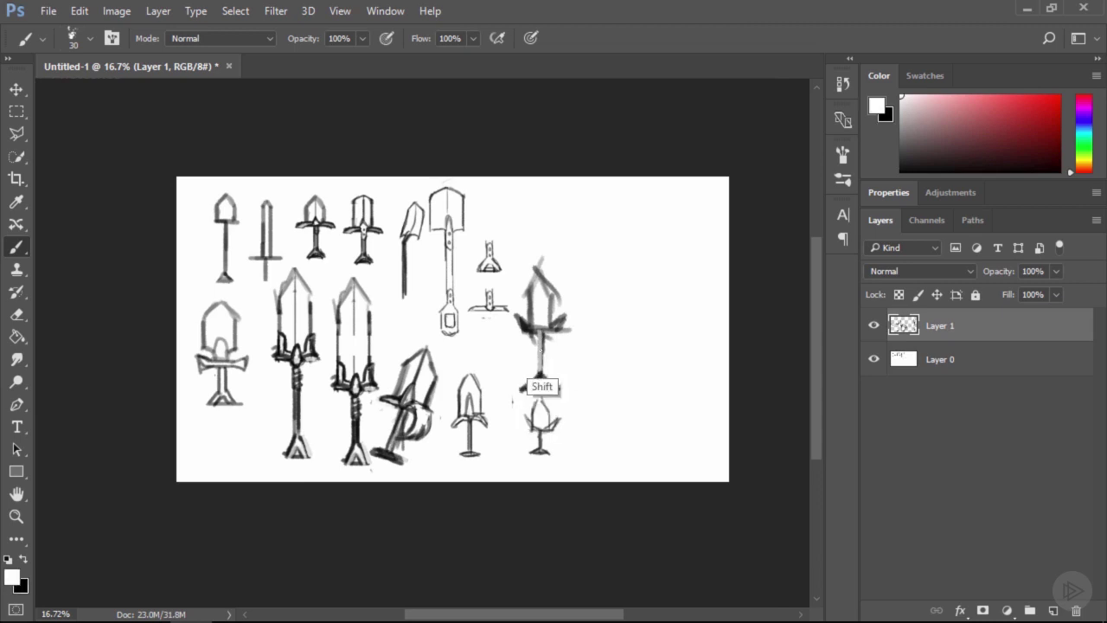
{"action": "key", "text": "x"}
{"action": "left_click_drag", "start_coordinate": [537, 334], "coordinate": [542, 375]}
Rework the new blade into a narrower, darker pointed outline with a central ridge and clean the stray marks around it
{"action": "key", "text": "["}
{"action": "key", "text": "["}
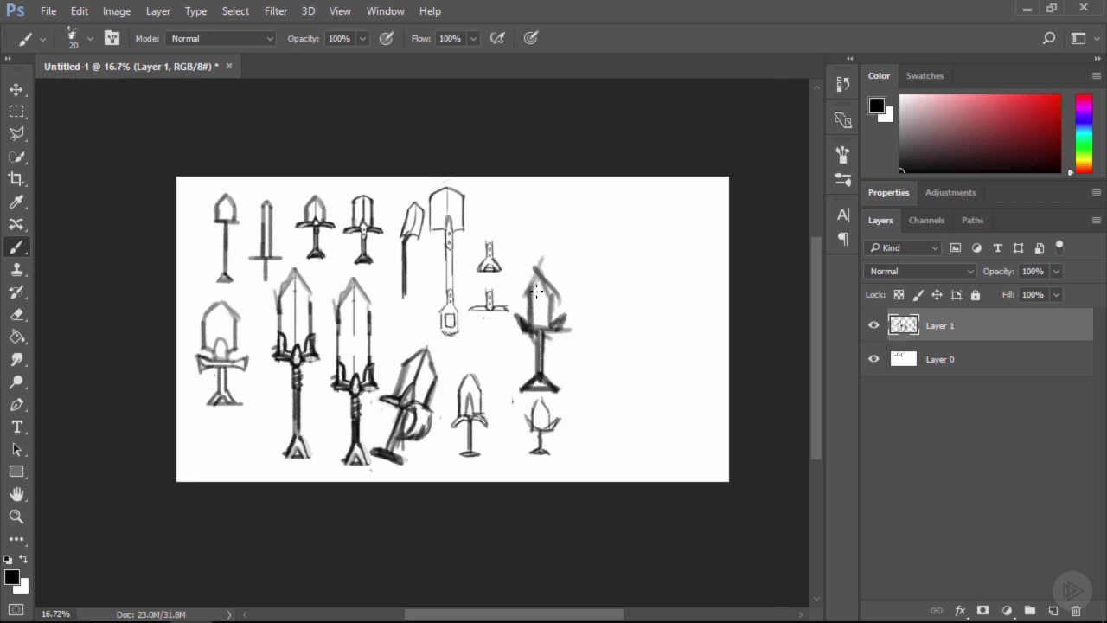
{"action": "key", "text": "e"}
{"action": "mouse_move", "coordinate": [556, 282]}
{"action": "left_mouse_down"}
{"action": "mouse_move", "coordinate": [555, 309]}
{"action": "mouse_move", "coordinate": [529, 290]}
{"action": "left_mouse_up"}
{"action": "key", "text": "b"}
{"action": "mouse_move", "coordinate": [530, 329]}
{"action": "left_mouse_down"}
{"action": "mouse_move", "coordinate": [540, 258]}
{"action": "mouse_move", "coordinate": [551, 329]}
{"action": "left_mouse_up"}
{"action": "key", "text": "ctrl+z"}
{"action": "key", "text": "x"}
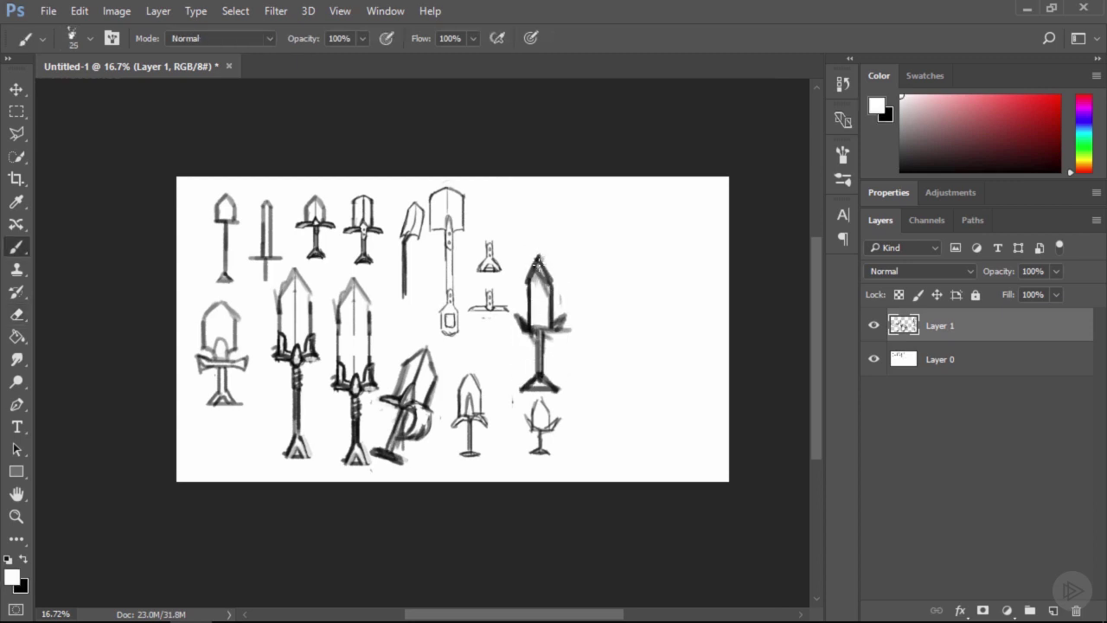
{"action": "left_click_drag", "start_coordinate": [538, 259], "coordinate": [537, 282]}
{"action": "key", "text": "x"}
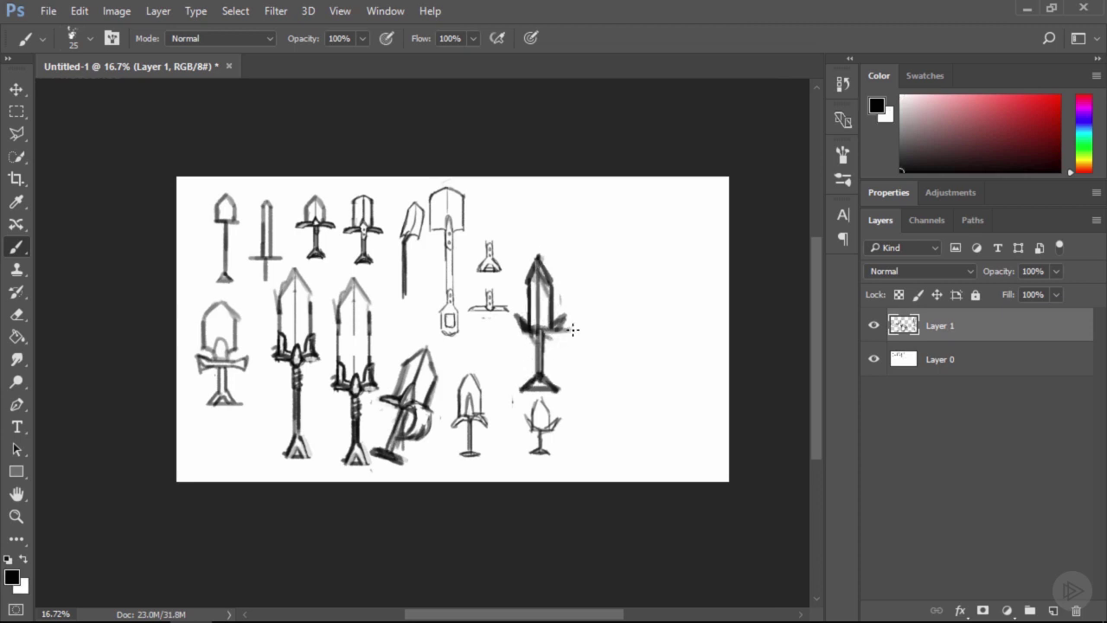
{"action": "key", "text": "e"}
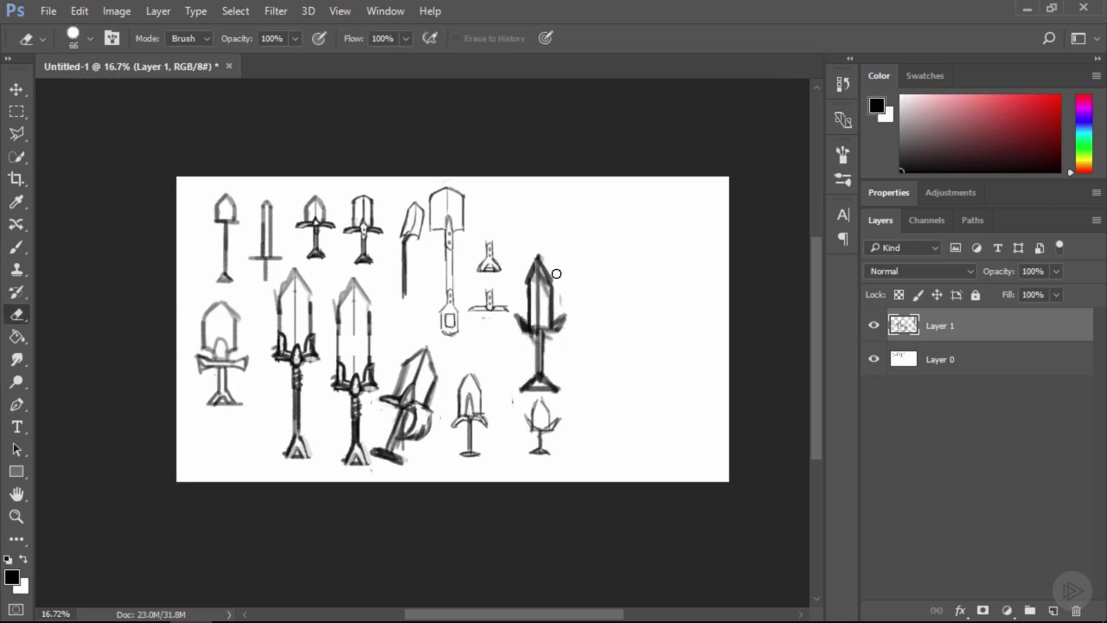
{"action": "scroll", "coordinate": [585, 272], "scroll_direction": "right", "scroll_amount": 1}
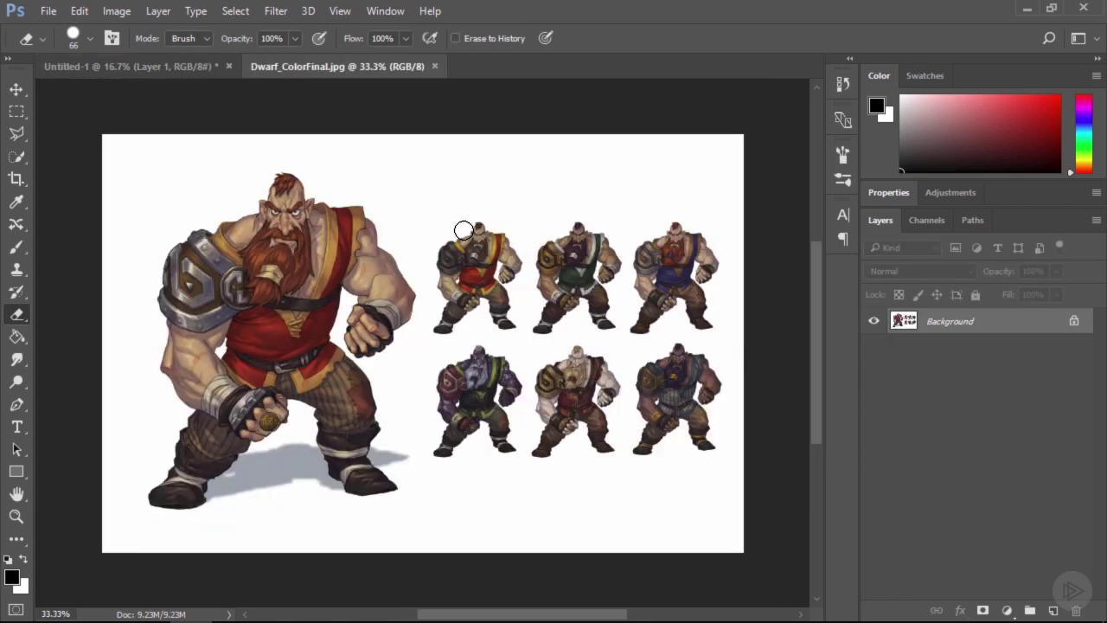
Copy the large dwarf figure from Dwarf_ColorFinal.jpg and paste it into the weapon sketch document
{"action": "left_click_drag", "start_coordinate": [383, 217], "coordinate": [425, 209]}
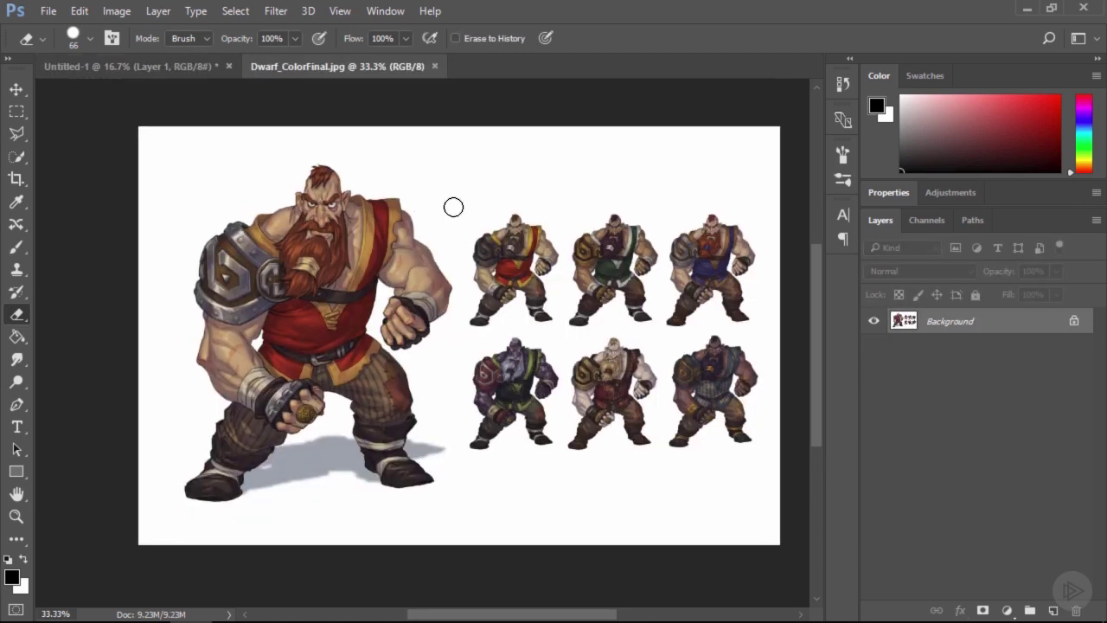
{"action": "key", "text": "m"}
{"action": "mouse_move", "coordinate": [153, 138]}
{"action": "left_mouse_down"}
{"action": "mouse_move", "coordinate": [181, 275]}
{"action": "mouse_move", "coordinate": [461, 520]}
{"action": "left_mouse_up"}
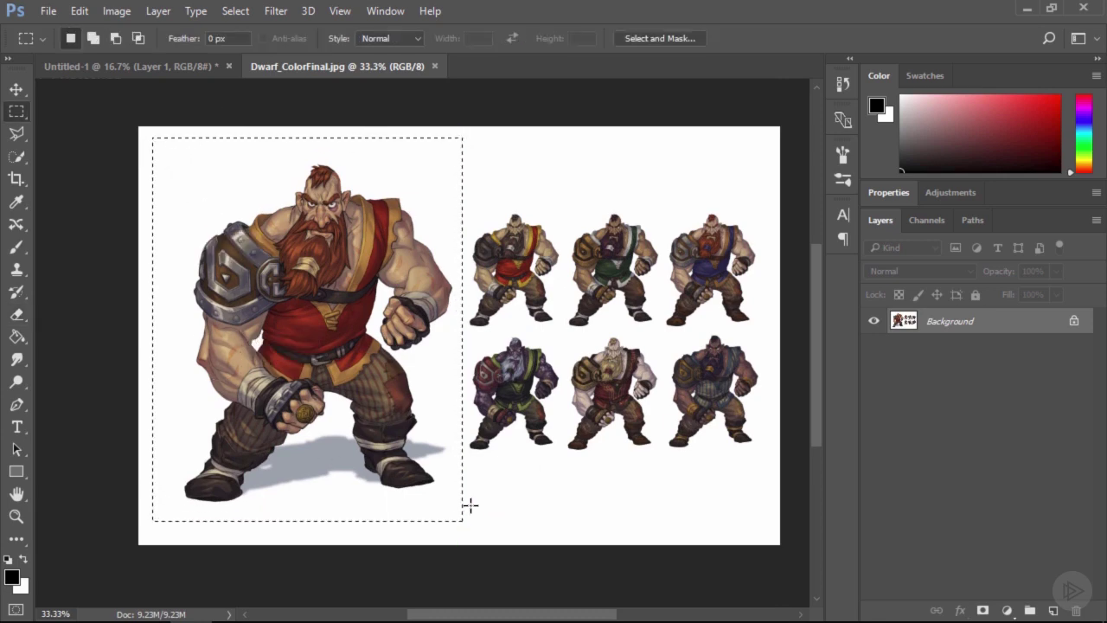
{"action": "key", "text": "ctrl+c"}
{"action": "left_click", "coordinate": [199, 65]}
{"action": "key", "text": "ctrl+v"}
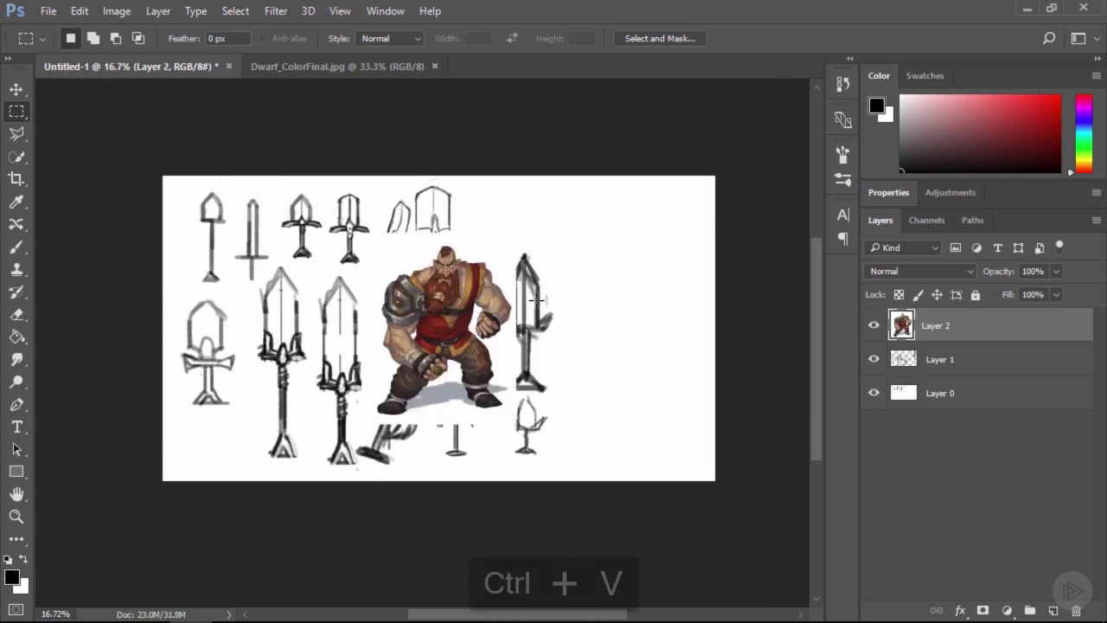
Move the pasted dwarf to the empty area beside the sketches and scale it down to about 61%
{"action": "left_click_drag", "start_coordinate": [432, 234], "coordinate": [584, 210]}
{"action": "key", "text": "ctrl+t"}
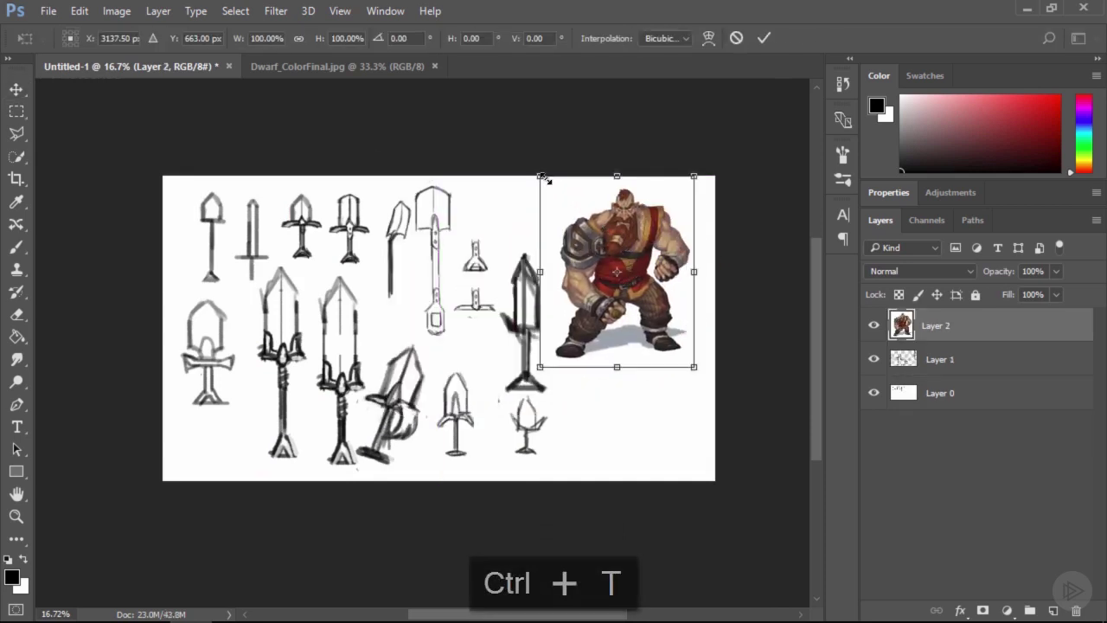
{"action": "left_click_drag", "start_coordinate": [543, 178], "coordinate": [578, 212]}
{"action": "left_click_drag", "start_coordinate": [594, 248], "coordinate": [577, 222]}
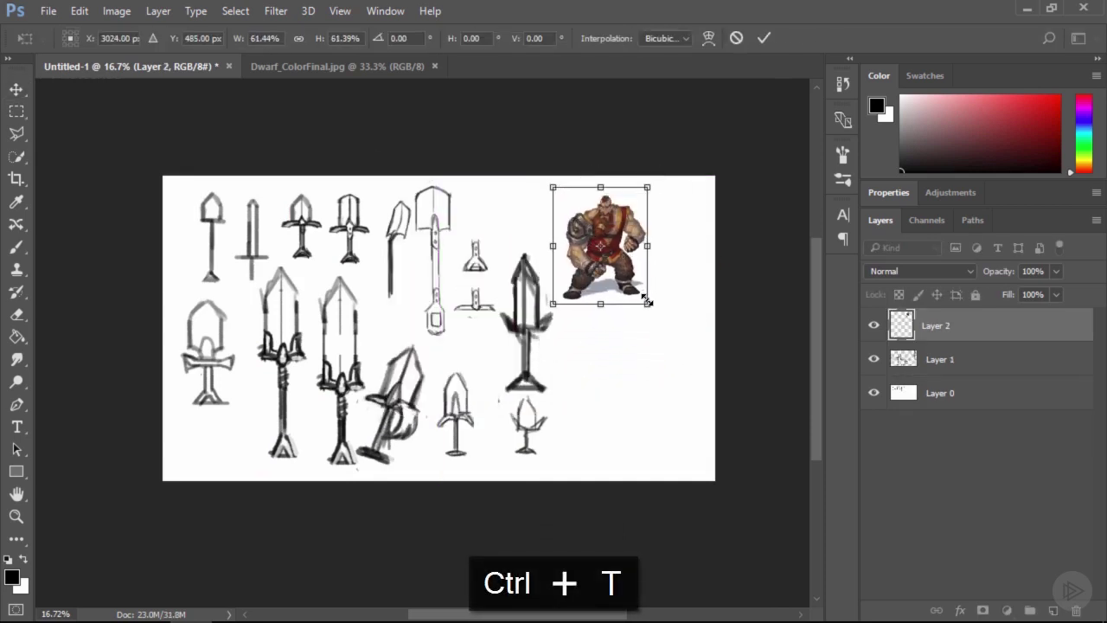
{"action": "key", "text": "Return"}
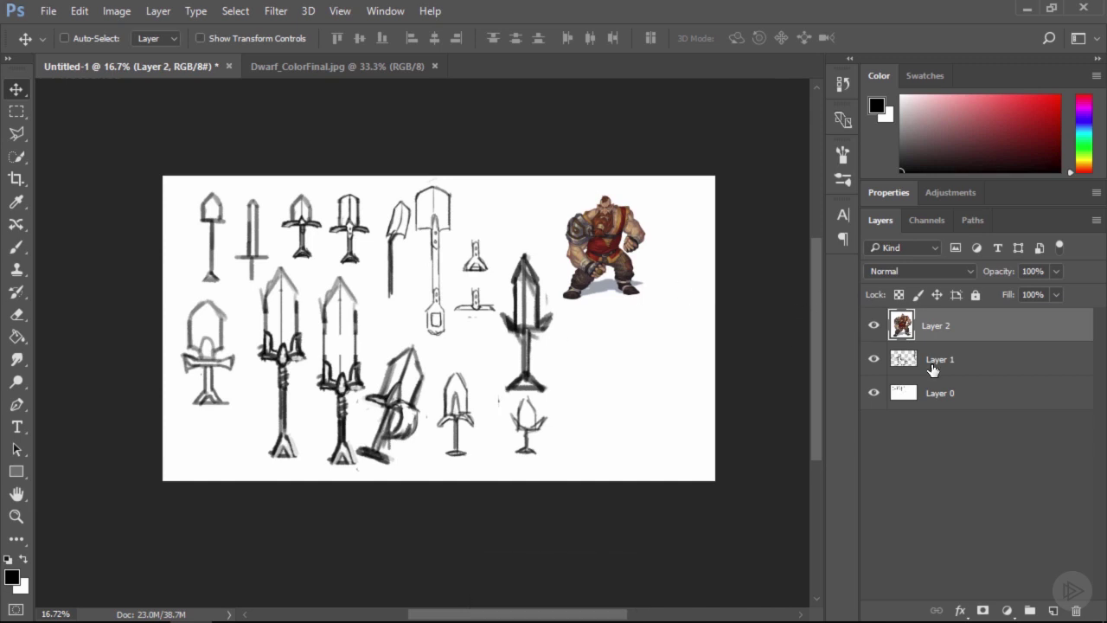
On Layer 1, outline the first long shovel-sword with the prong-shaped guard and wrapped grip using a polygonal lasso selection
{"action": "left_click", "coordinate": [932, 369]}
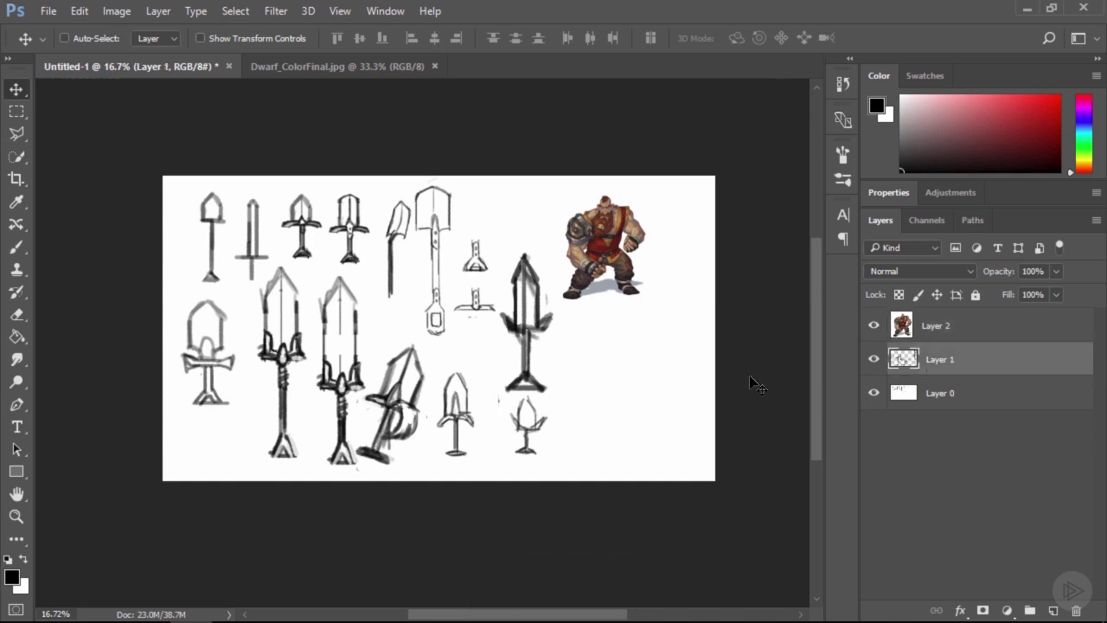
{"action": "key", "text": "l"}
{"action": "left_click", "coordinate": [312, 279]}
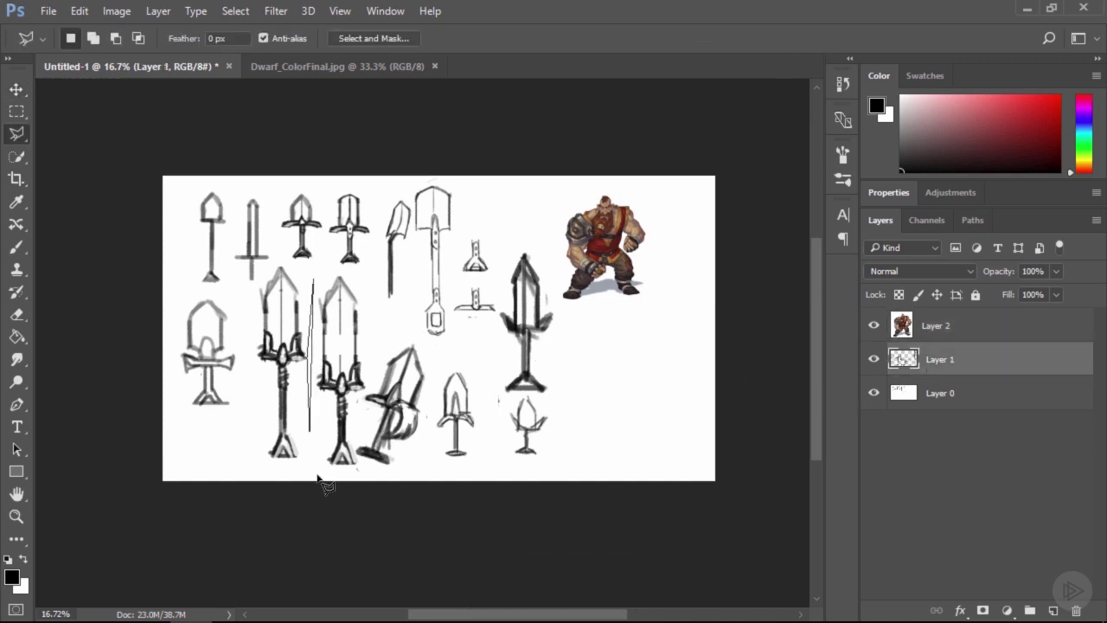
{"action": "key", "text": "Escape"}
{"action": "left_click", "coordinate": [268, 266]}
{"action": "left_click", "coordinate": [252, 305]}
{"action": "left_click", "coordinate": [252, 471]}
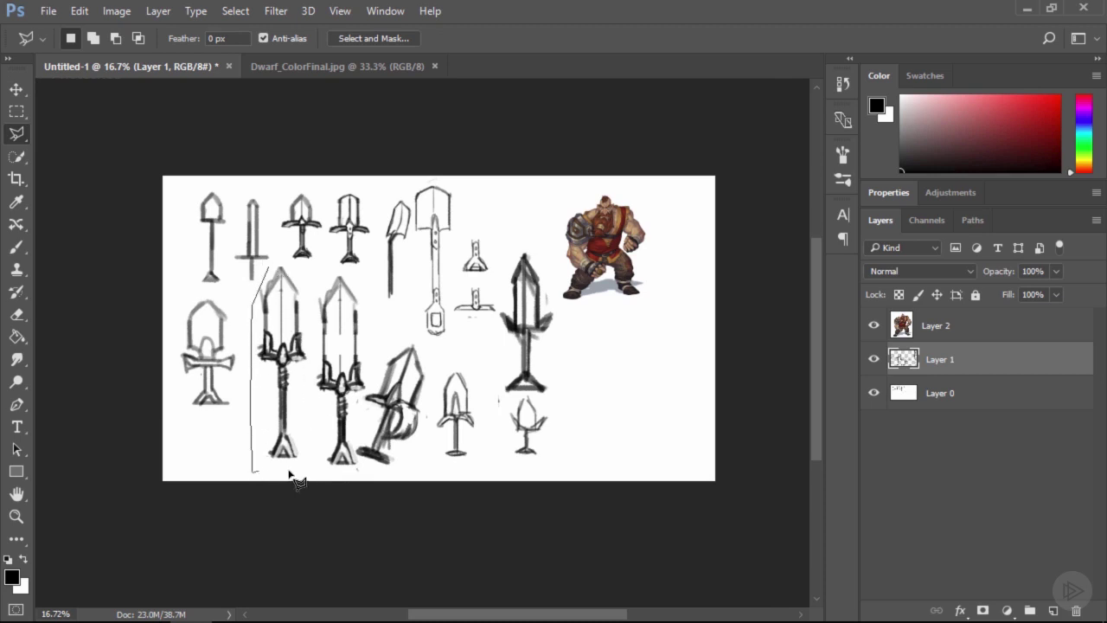
{"action": "left_click", "coordinate": [301, 474]}
{"action": "left_click", "coordinate": [303, 407]}
{"action": "left_click", "coordinate": [309, 332]}
{"action": "left_click", "coordinate": [296, 260]}
{"action": "left_click", "coordinate": [271, 261]}
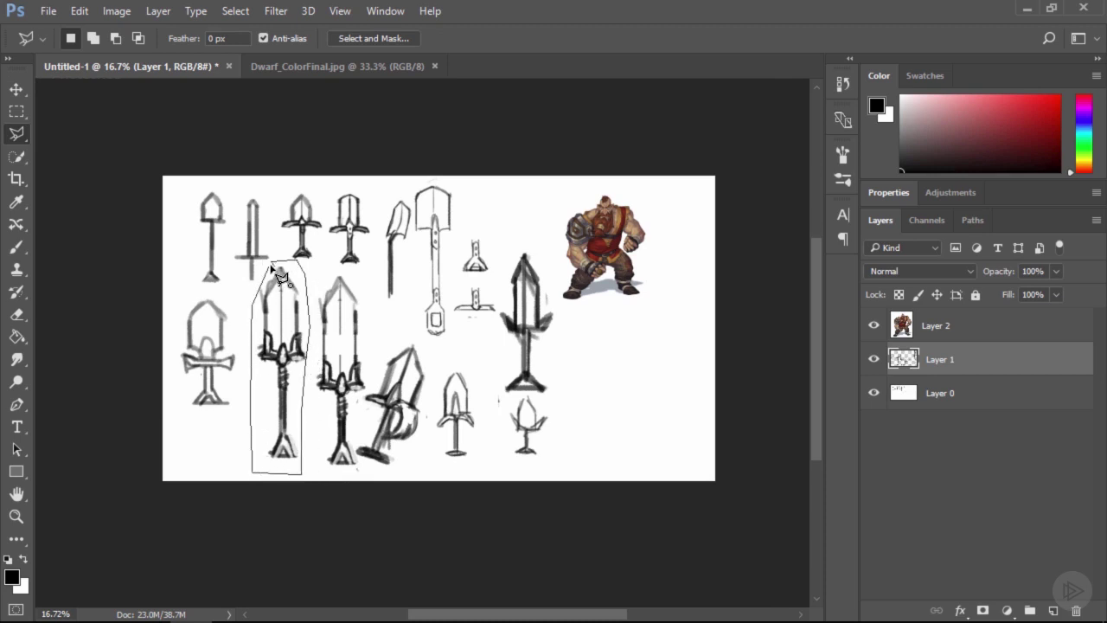
{"action": "left_click", "coordinate": [269, 268]}
{"action": "key", "text": "ctrl+d"}
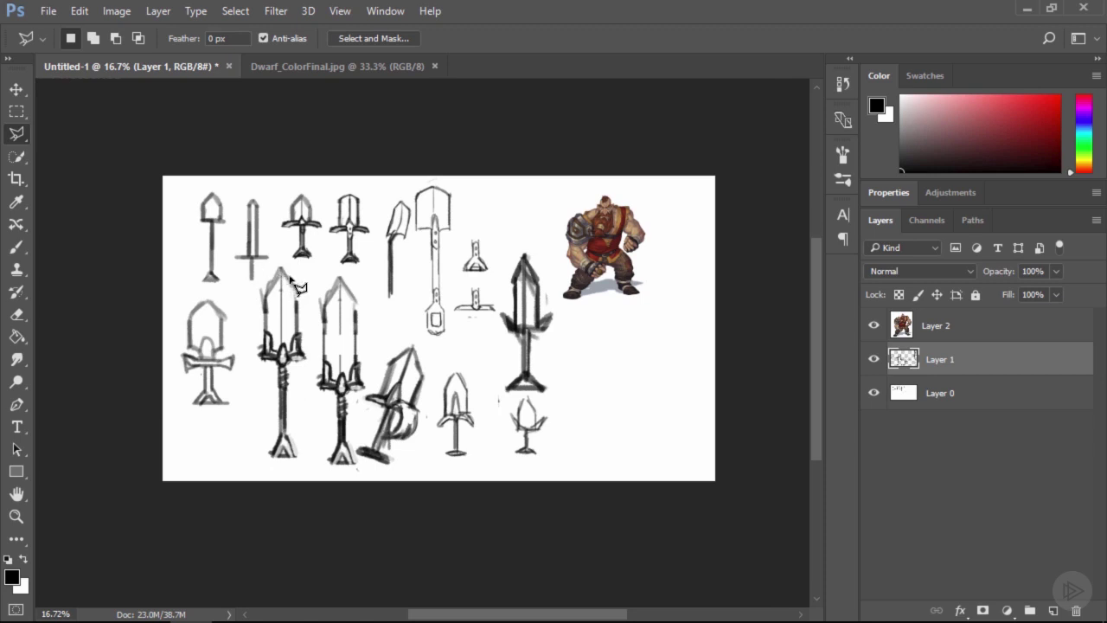
{"action": "key", "text": "ctrl+z"}
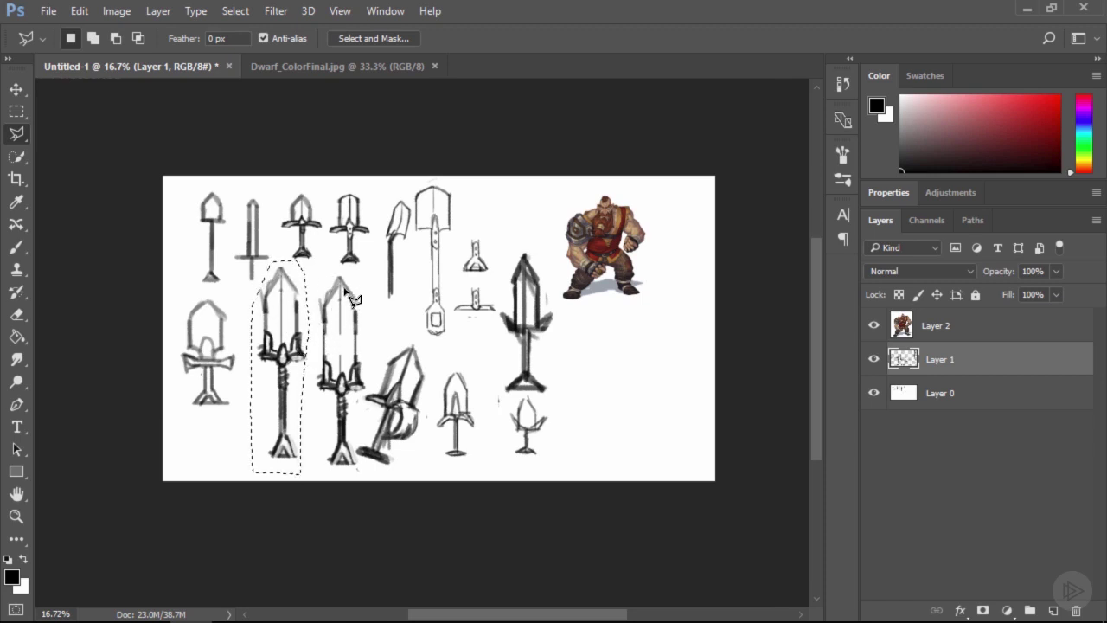
Paste a merged copy of the selected sword, move it over the dwarf and place its layer above Layer 2
{"action": "key", "text": "ctrl+shift+c"}
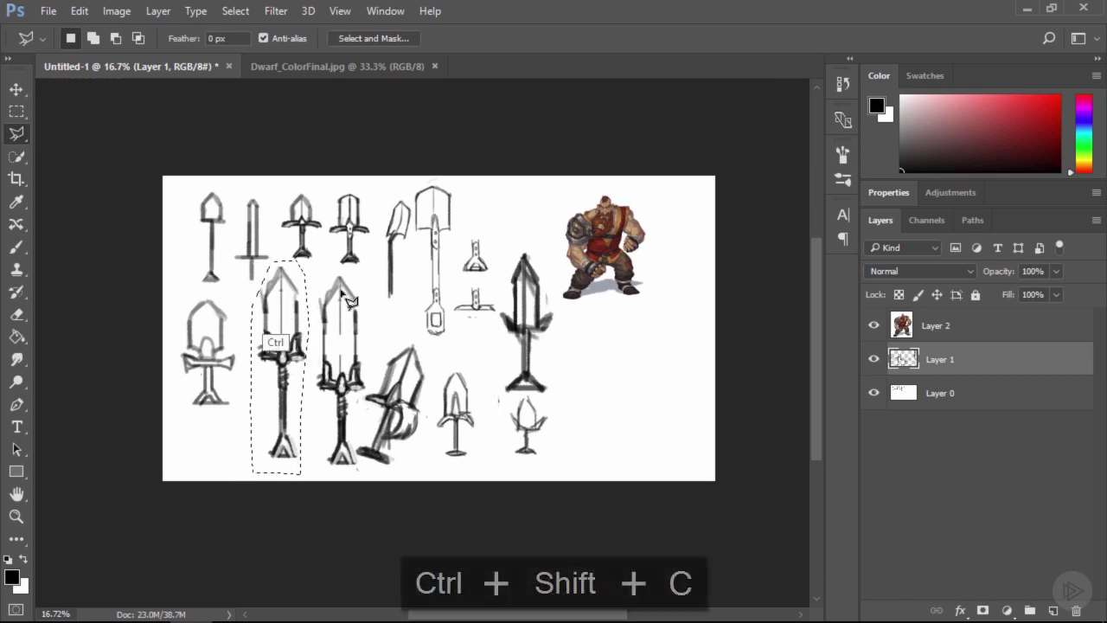
{"action": "key", "text": "ctrl+v"}
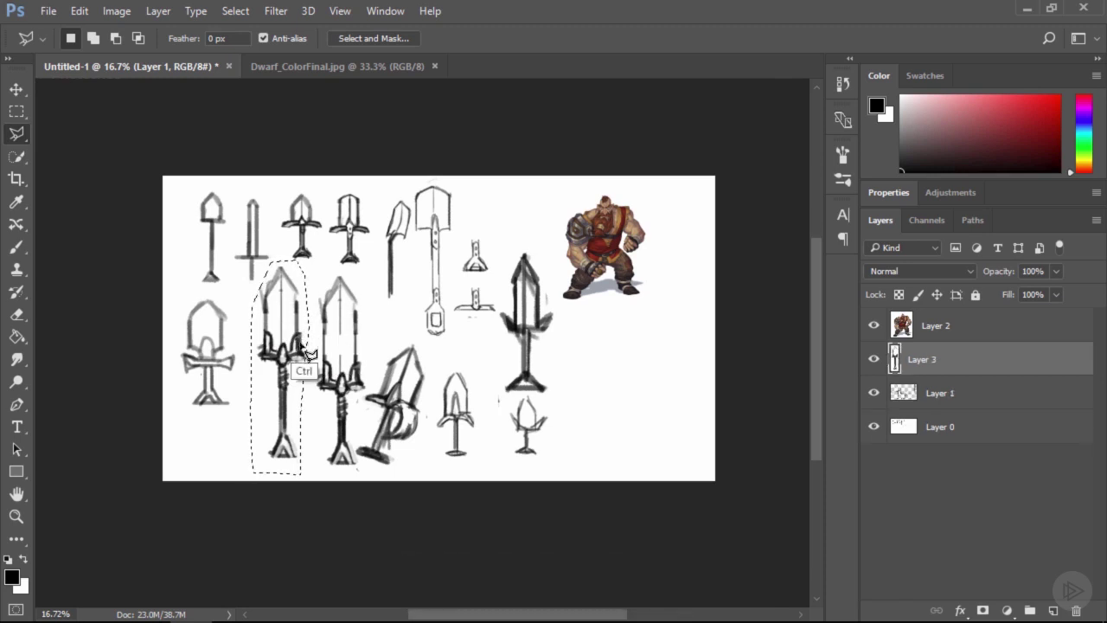
{"action": "left_click_drag", "start_coordinate": [307, 353], "coordinate": [657, 270]}
{"action": "left_click_drag", "start_coordinate": [922, 325], "coordinate": [926, 374]}
Scale down the copied sword and rotate it diagonally so its grip lines up with the dwarf's lower fist
{"action": "key", "text": "ctrl+t"}
{"action": "left_click_drag", "start_coordinate": [696, 381], "coordinate": [641, 238]}
{"action": "left_click_drag", "start_coordinate": [671, 225], "coordinate": [646, 233]}
{"action": "mouse_move", "coordinate": [642, 235]}
{"action": "left_mouse_down"}
{"action": "mouse_move", "coordinate": [669, 220]}
{"action": "mouse_move", "coordinate": [672, 256]}
{"action": "mouse_move", "coordinate": [658, 227]}
{"action": "mouse_move", "coordinate": [618, 225]}
{"action": "mouse_move", "coordinate": [629, 249]}
{"action": "mouse_move", "coordinate": [663, 228]}
{"action": "left_mouse_up"}
{"action": "key", "text": "Return"}
Set the opacity of the copied sword's layer to 79%
{"action": "key", "text": "z"}
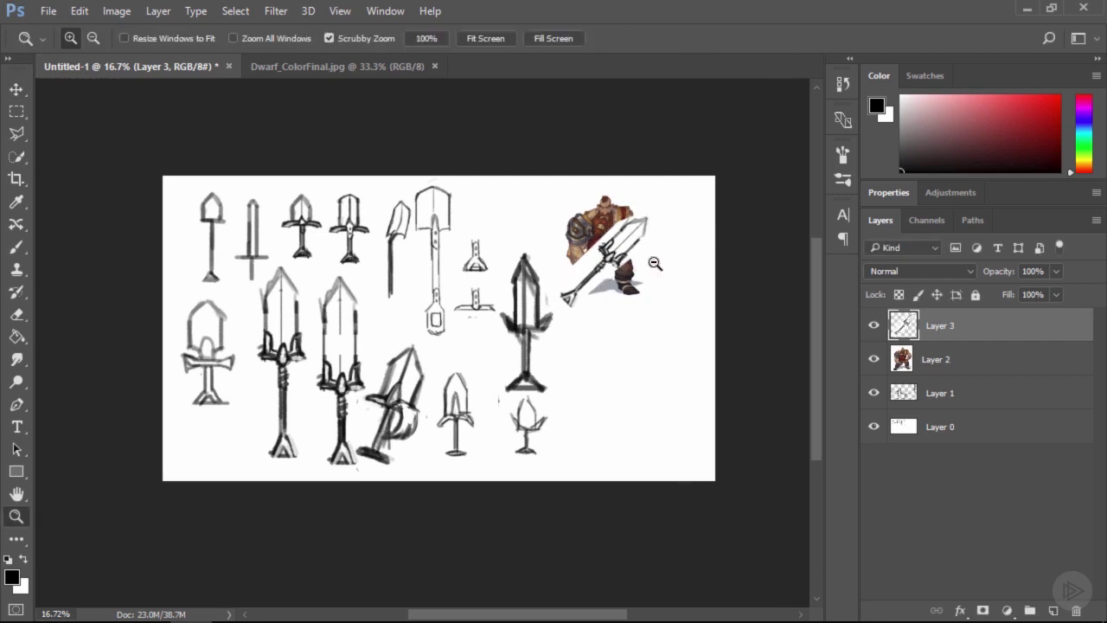
{"action": "left_click", "coordinate": [654, 262]}
{"action": "left_click_drag", "start_coordinate": [1001, 277], "coordinate": [982, 277]}
{"action": "left_click_drag", "start_coordinate": [592, 273], "coordinate": [618, 274]}
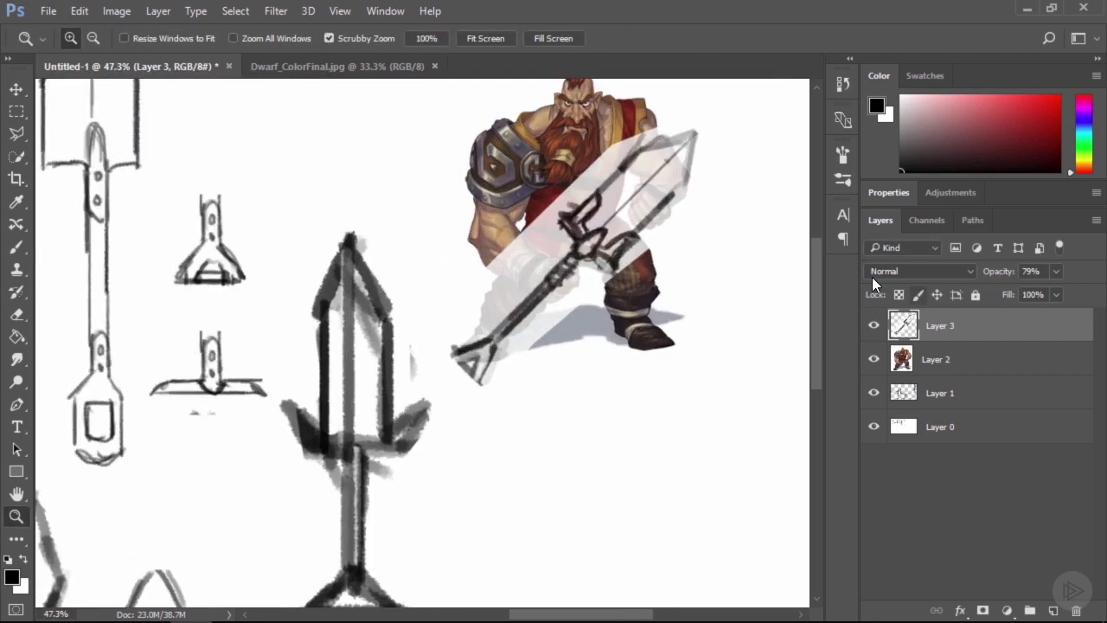
Erase the white background around the copied sword's blade, guard and shaft to uncover the dwarf behind it
{"action": "key", "text": "e"}
{"action": "left_click_drag", "start_coordinate": [573, 186], "coordinate": [591, 177]}
{"action": "mouse_move", "coordinate": [553, 210]}
{"action": "left_mouse_down"}
{"action": "mouse_move", "coordinate": [638, 143]}
{"action": "mouse_move", "coordinate": [674, 133]}
{"action": "left_mouse_up"}
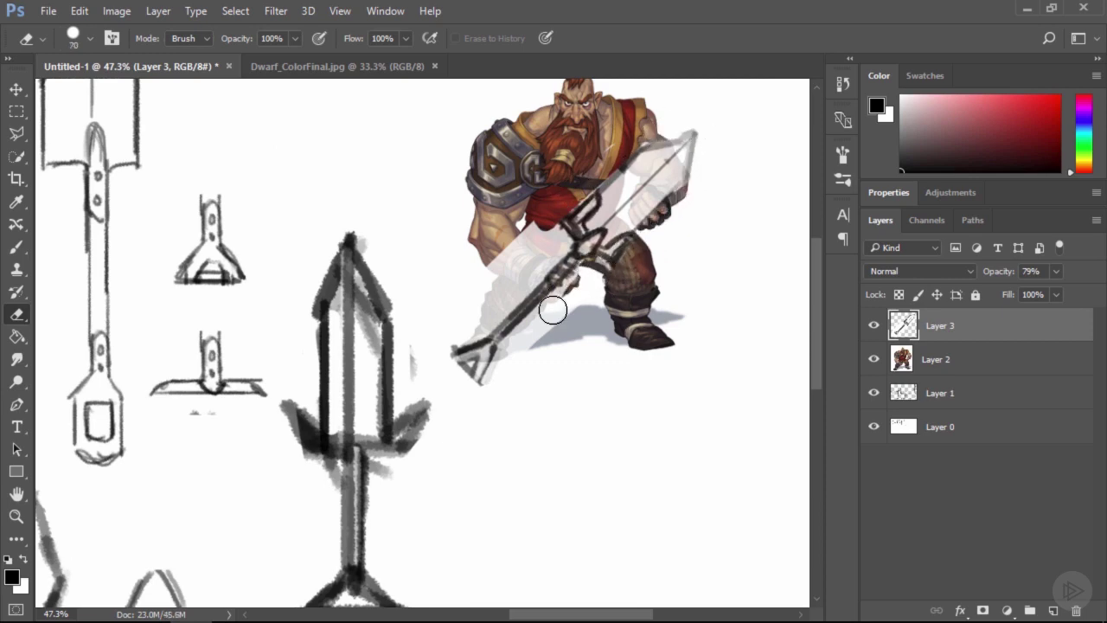
{"action": "left_click_drag", "start_coordinate": [553, 309], "coordinate": [504, 355]}
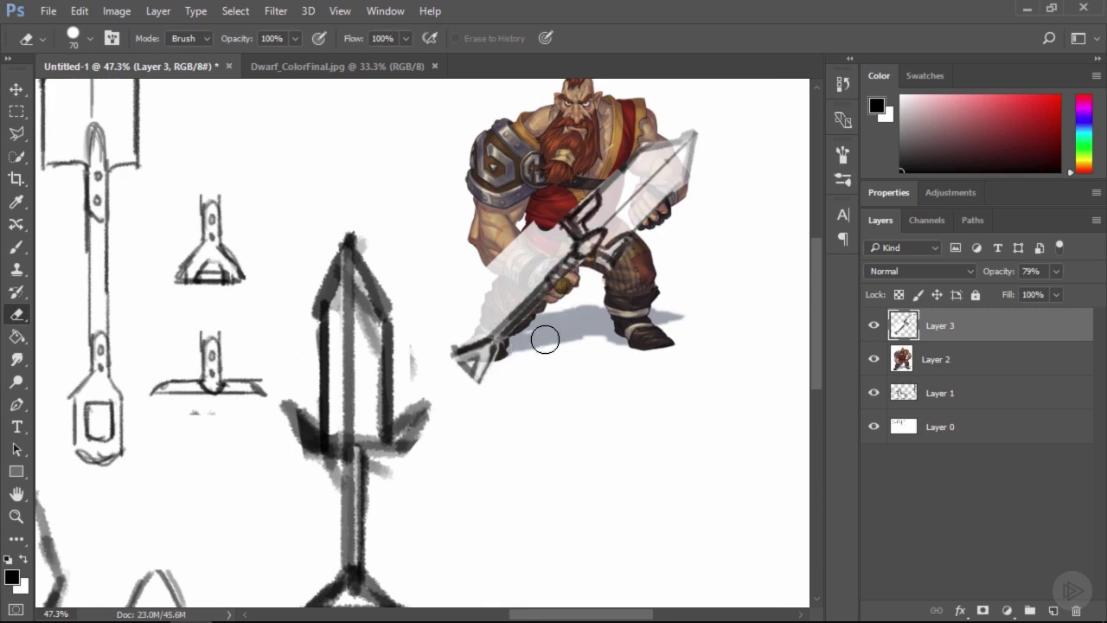
{"action": "mouse_move", "coordinate": [562, 242]}
{"action": "left_mouse_down"}
{"action": "mouse_move", "coordinate": [541, 212]}
{"action": "mouse_move", "coordinate": [542, 252]}
{"action": "mouse_move", "coordinate": [472, 328]}
{"action": "mouse_move", "coordinate": [538, 271]}
{"action": "mouse_move", "coordinate": [483, 328]}
{"action": "mouse_move", "coordinate": [444, 363]}
{"action": "left_mouse_up"}
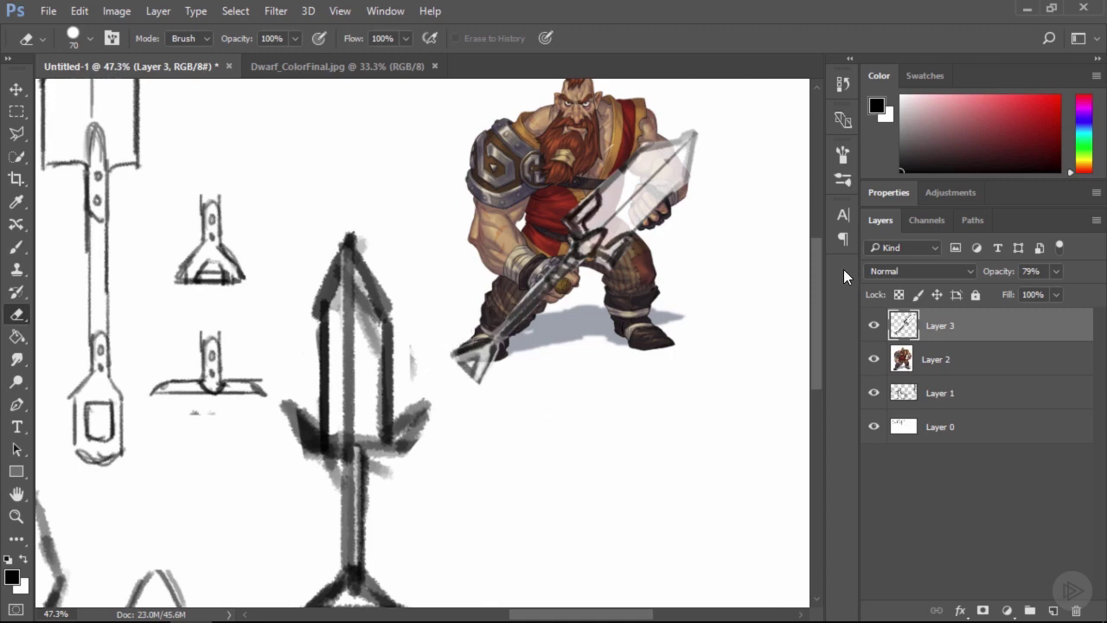
Restore the sword layer's opacity to 100% and erase the leftover white along the upper edge of the blade
{"action": "left_click_drag", "start_coordinate": [997, 270], "coordinate": [1019, 265]}
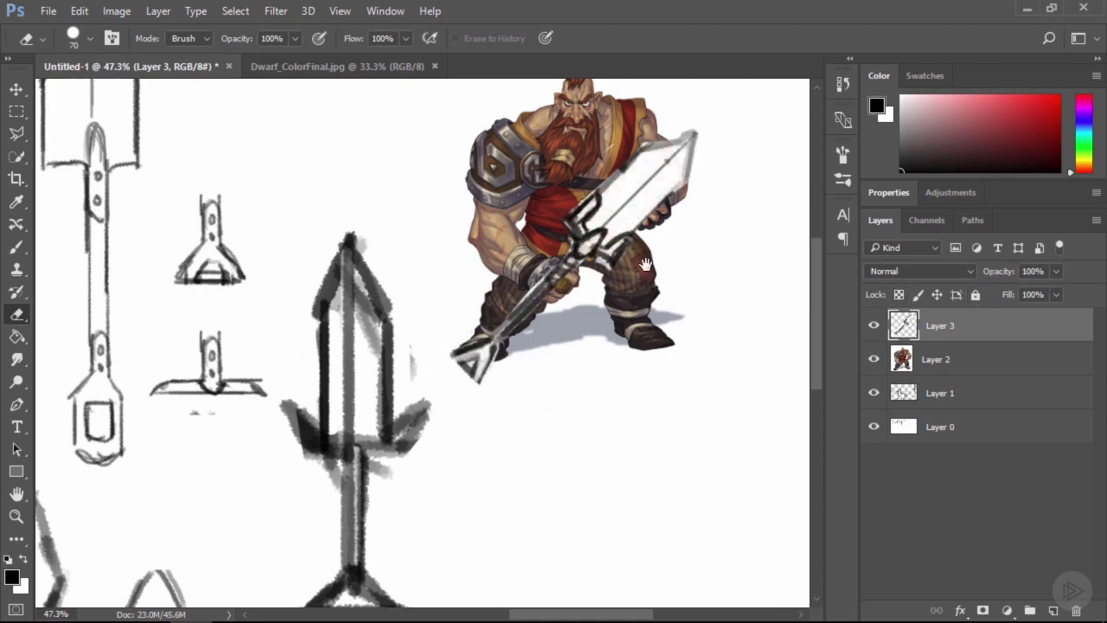
{"action": "left_click_drag", "start_coordinate": [646, 265], "coordinate": [659, 303]}
{"action": "mouse_move", "coordinate": [570, 306]}
{"action": "left_mouse_down"}
{"action": "mouse_move", "coordinate": [581, 313]}
{"action": "mouse_move", "coordinate": [556, 335]}
{"action": "mouse_move", "coordinate": [598, 303]}
{"action": "left_mouse_up"}
{"action": "key", "text": "z"}
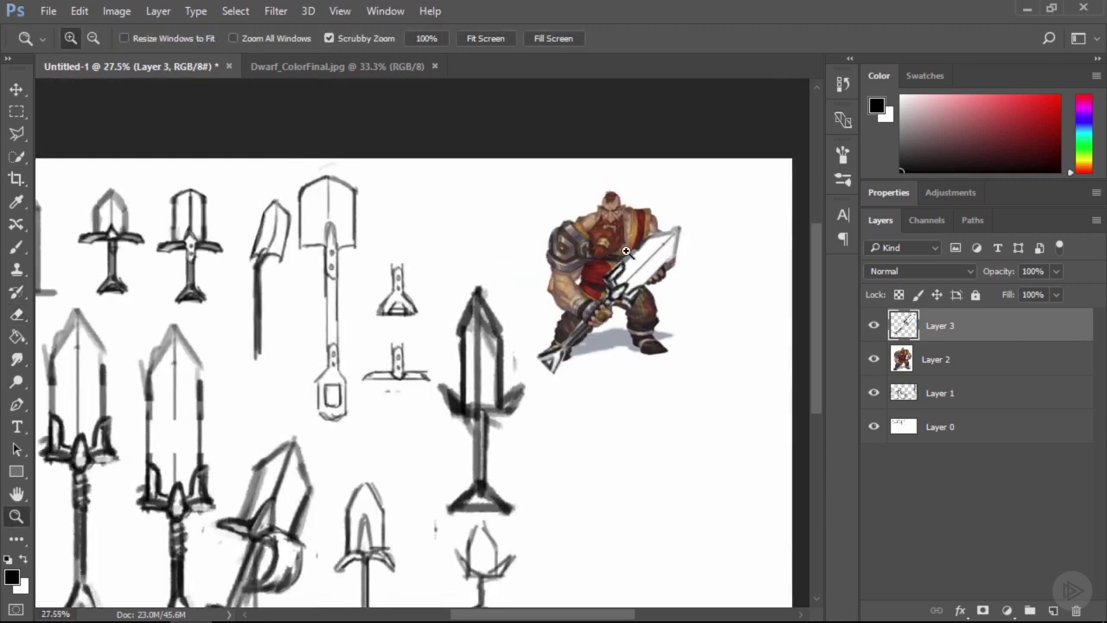
{"action": "key", "text": "e"}
{"action": "left_click_drag", "start_coordinate": [638, 228], "coordinate": [679, 216]}
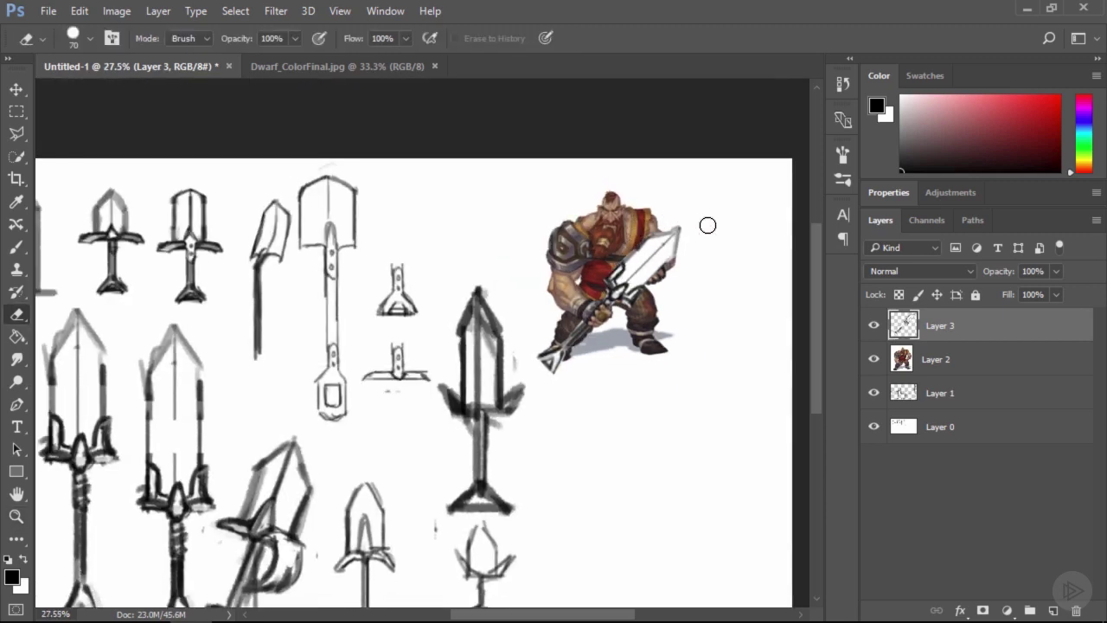
{"action": "key", "text": "ctrl+t"}
{"action": "key", "text": "Escape"}
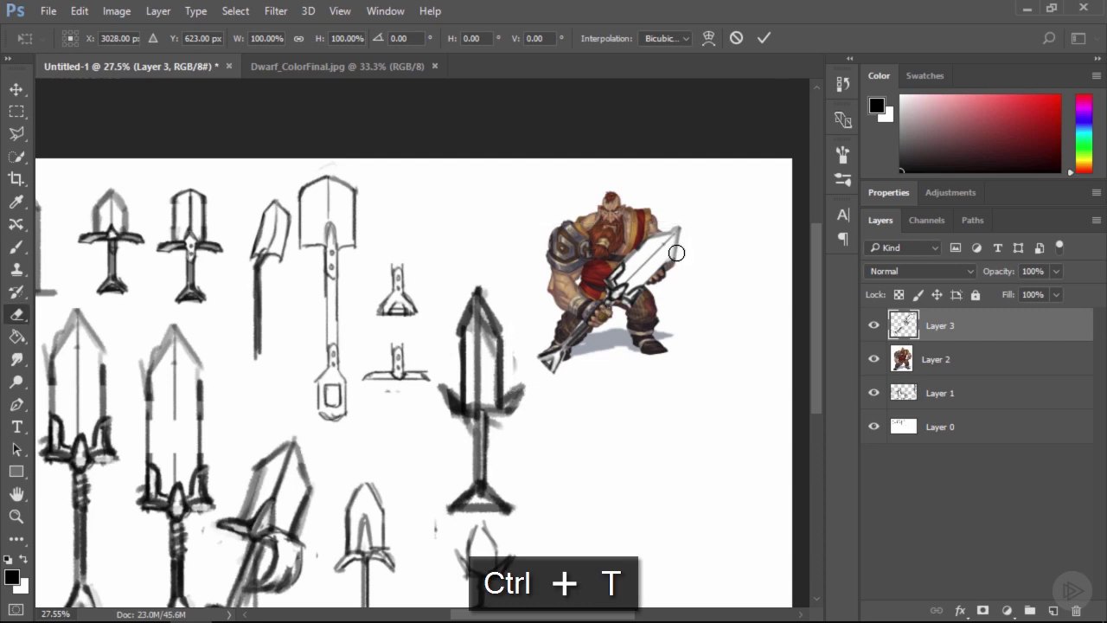
Select the pommel end of the dwarf's sword and shift it toward the lower fist to shorten the handle
{"action": "key", "text": "ctrl+space"}
{"action": "left_click_drag", "start_coordinate": [682, 290], "coordinate": [693, 270]}
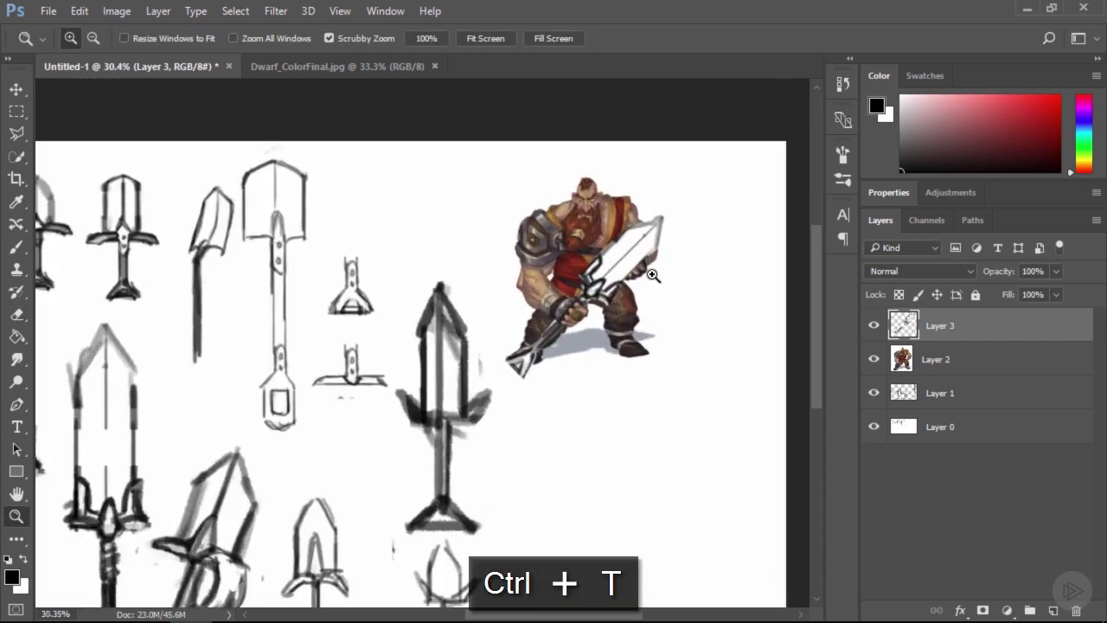
{"action": "mouse_move", "coordinate": [630, 328]}
{"action": "left_mouse_down"}
{"action": "mouse_move", "coordinate": [633, 308]}
{"action": "mouse_move", "coordinate": [622, 312]}
{"action": "left_mouse_up"}
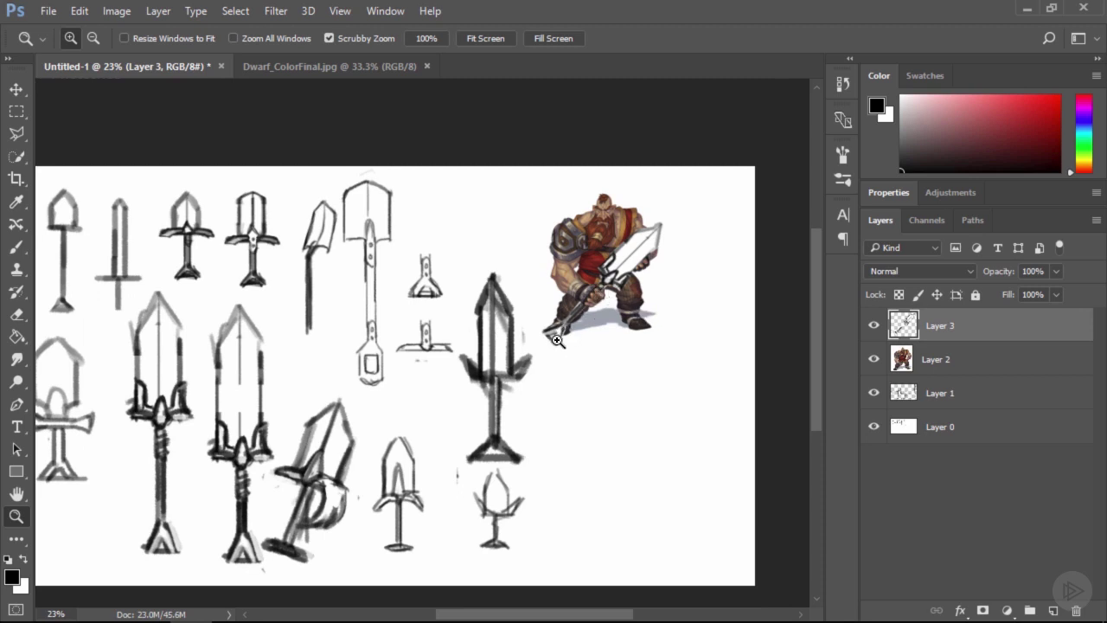
{"action": "key", "text": "m"}
{"action": "mouse_move", "coordinate": [537, 311]}
{"action": "left_mouse_down"}
{"action": "mouse_move", "coordinate": [584, 372]}
{"action": "mouse_move", "coordinate": [583, 329]}
{"action": "left_mouse_up"}
{"action": "key", "text": "ctrl+d"}
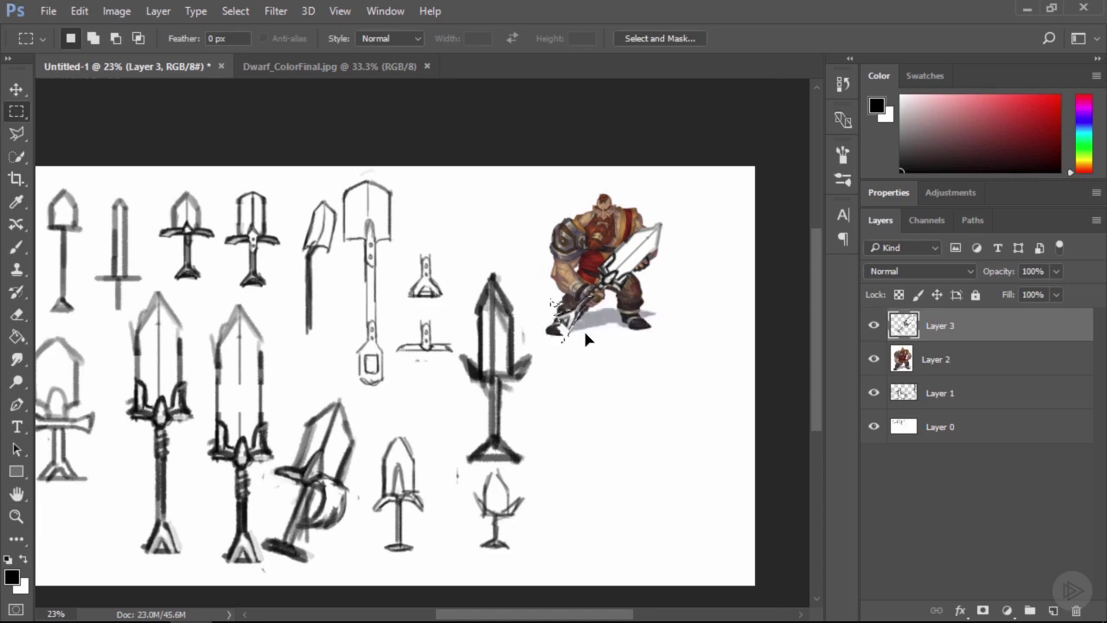
Erase the pommel and the remaining shaft below the dwarf's lower fist, reducing the eraser size to 50
{"action": "key", "text": "e"}
{"action": "key", "text": "z"}
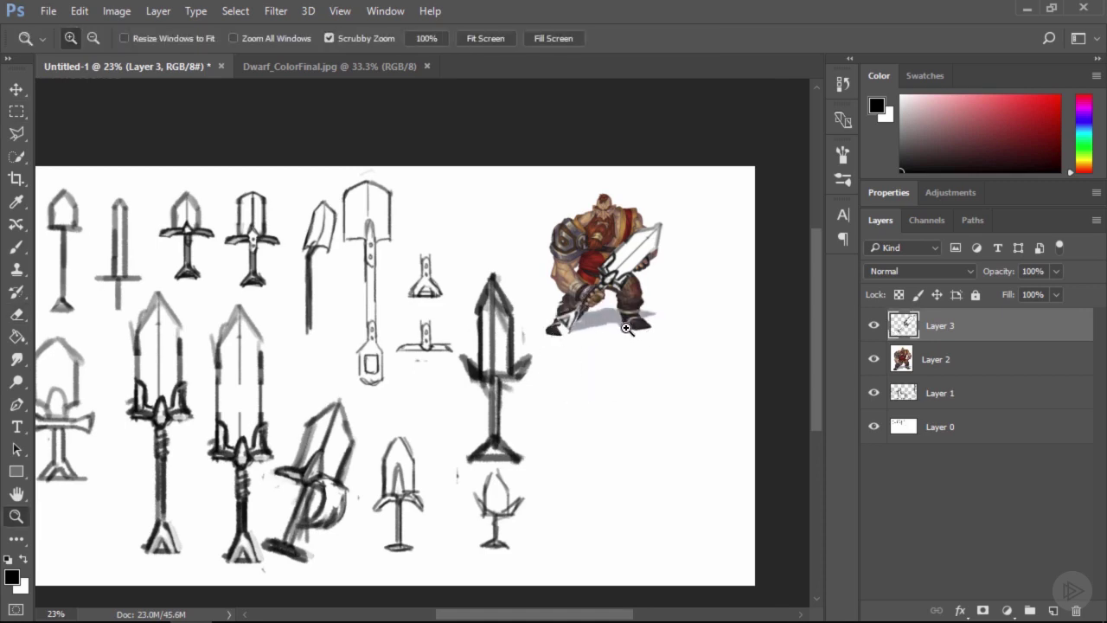
{"action": "mouse_move", "coordinate": [650, 334]}
{"action": "left_mouse_down"}
{"action": "mouse_move", "coordinate": [623, 333]}
{"action": "mouse_move", "coordinate": [619, 320]}
{"action": "left_mouse_up"}
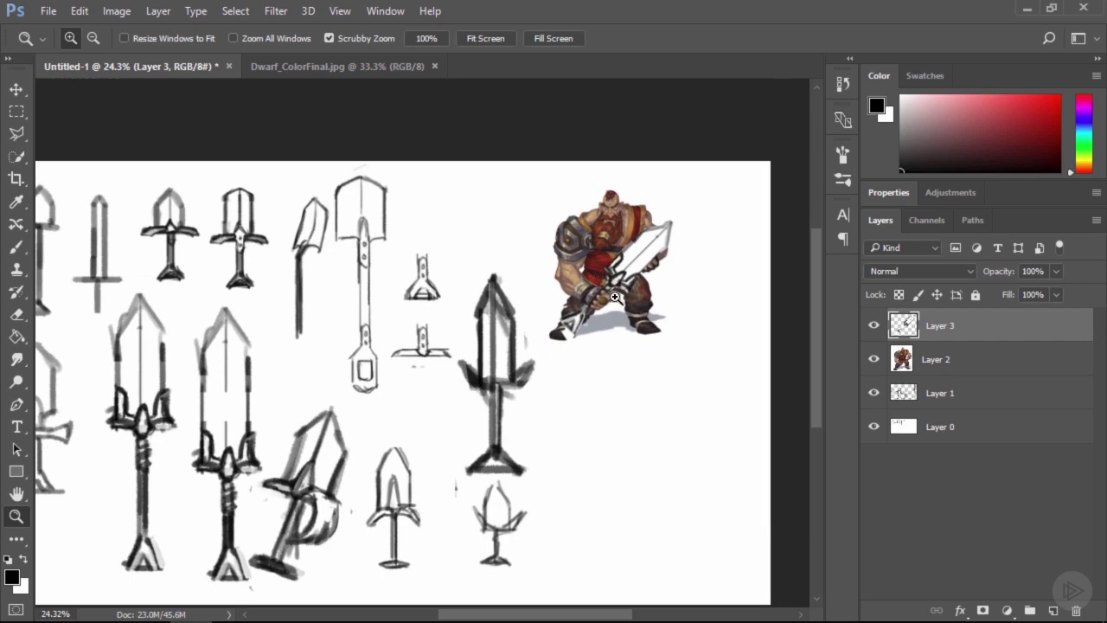
{"action": "key", "text": "e"}
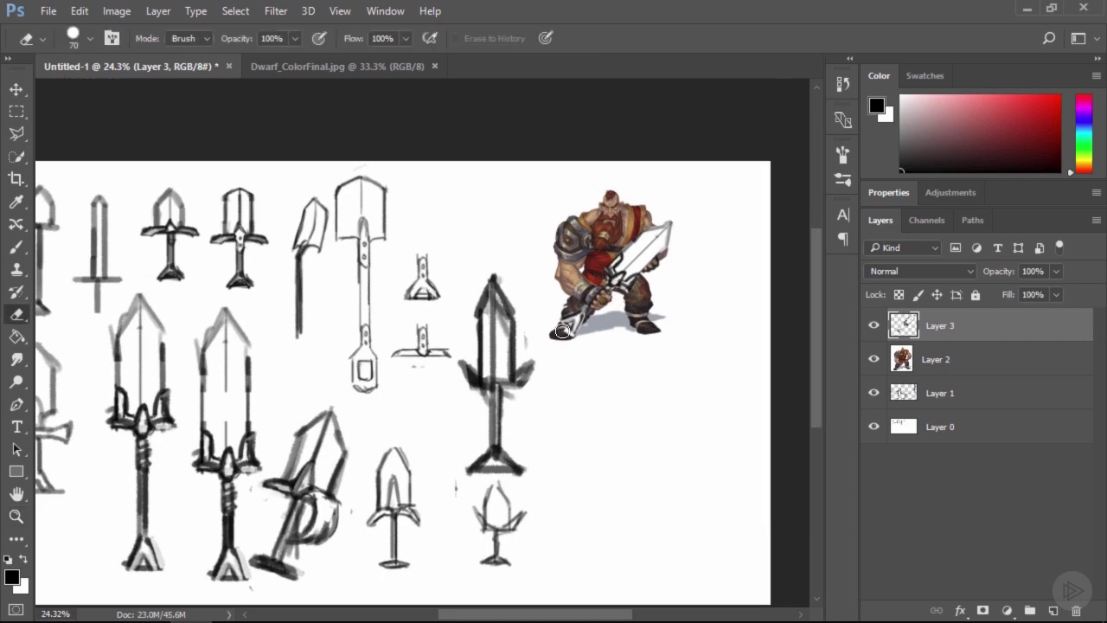
{"action": "key", "text": "z"}
{"action": "left_click_drag", "start_coordinate": [595, 353], "coordinate": [618, 351]}
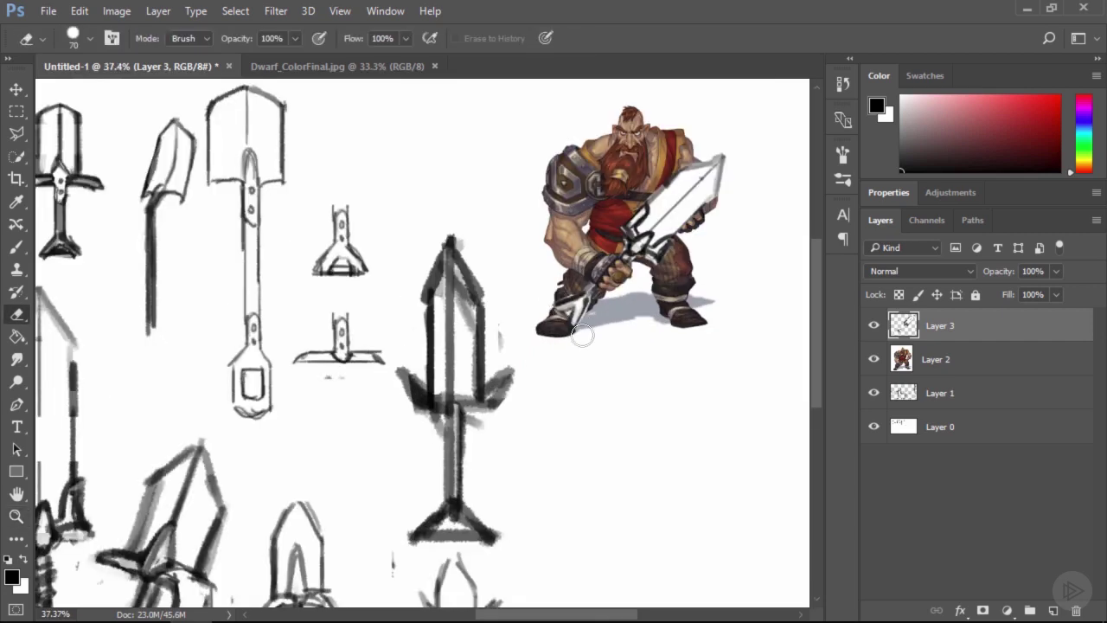
{"action": "key", "text": "bracketleft"}
{"action": "key", "text": "bracketleft"}
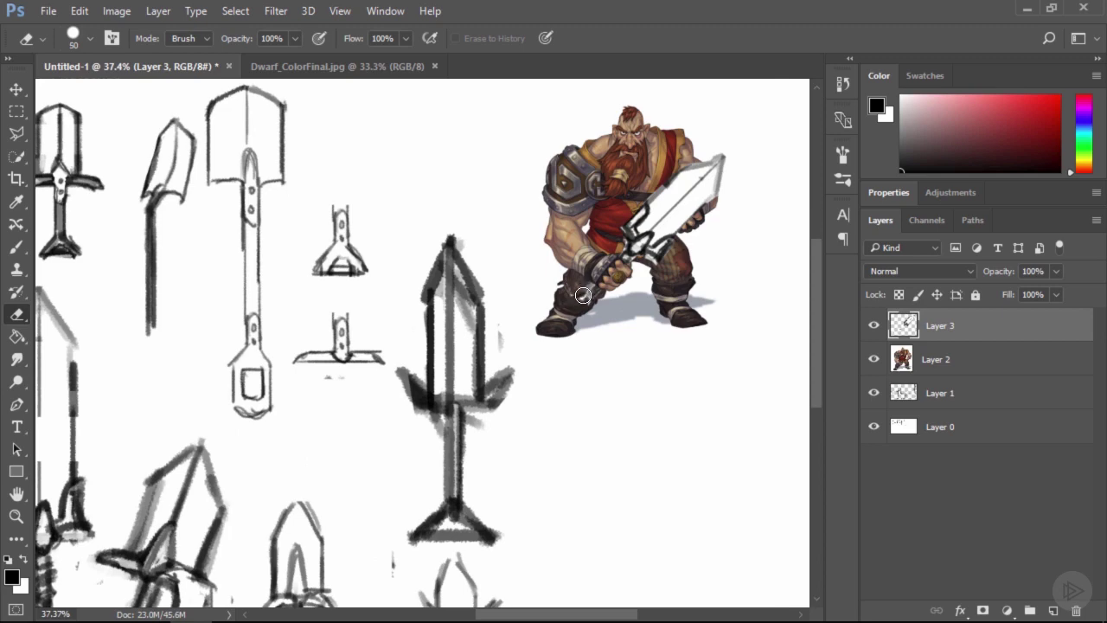
Choose a hard round brush and paint a white crossbar pommel just below the dwarf's lower fist
{"action": "key", "text": "x"}
{"action": "key", "text": "b"}
{"action": "right_click", "coordinate": [581, 296]}
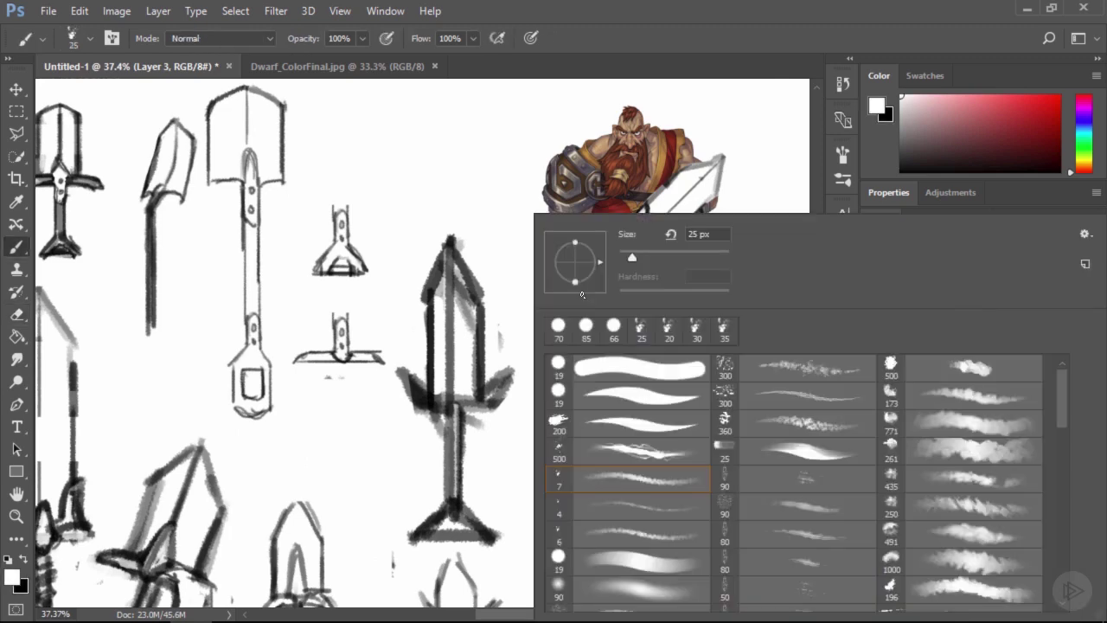
{"action": "left_click", "coordinate": [624, 400]}
{"action": "key", "text": "Return"}
{"action": "mouse_move", "coordinate": [597, 310]}
{"action": "left_mouse_down"}
{"action": "mouse_move", "coordinate": [582, 300]}
{"action": "mouse_move", "coordinate": [592, 303]}
{"action": "left_mouse_up"}
{"action": "key", "text": "bracketright"}
Outline the new crossbar pommel in black with a 20 px brush and touch up its white fill
{"action": "key", "text": "x"}
{"action": "key", "text": "bracketleft"}
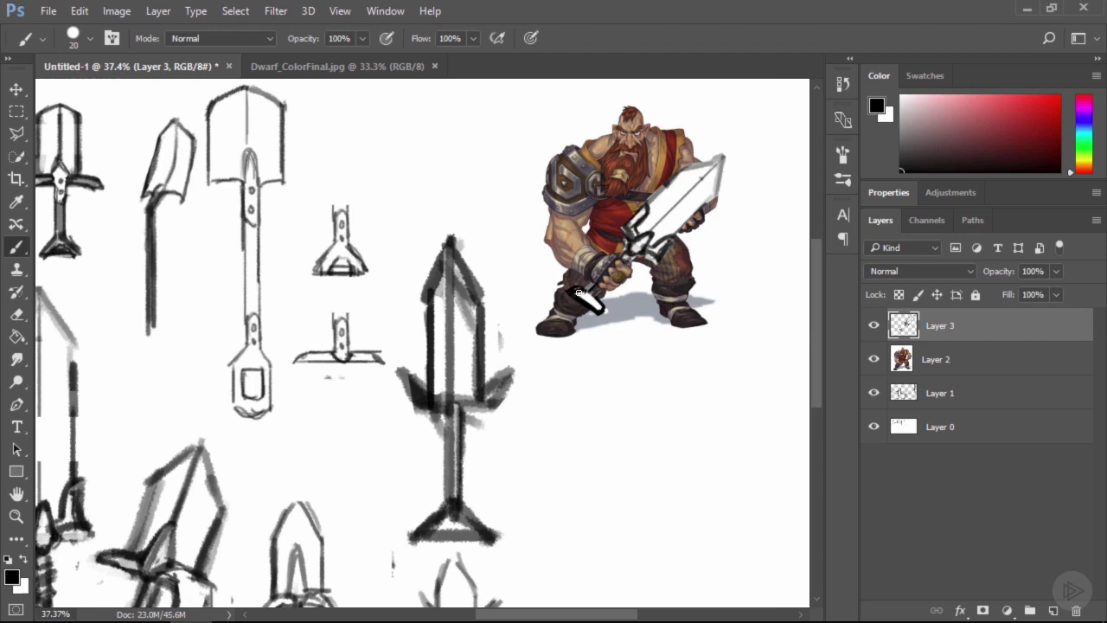
{"action": "key", "text": "x"}
{"action": "key", "text": "bracketleft"}
{"action": "key", "text": "x"}
{"action": "key", "text": "z"}
{"action": "mouse_move", "coordinate": [652, 342]}
{"action": "left_mouse_down"}
{"action": "mouse_move", "coordinate": [599, 343]}
{"action": "mouse_move", "coordinate": [640, 315]}
{"action": "mouse_move", "coordinate": [618, 320]}
{"action": "mouse_move", "coordinate": [648, 331]}
{"action": "left_mouse_up"}
{"action": "key", "text": "x"}
{"action": "key", "text": "e"}
{"action": "key", "text": "z"}
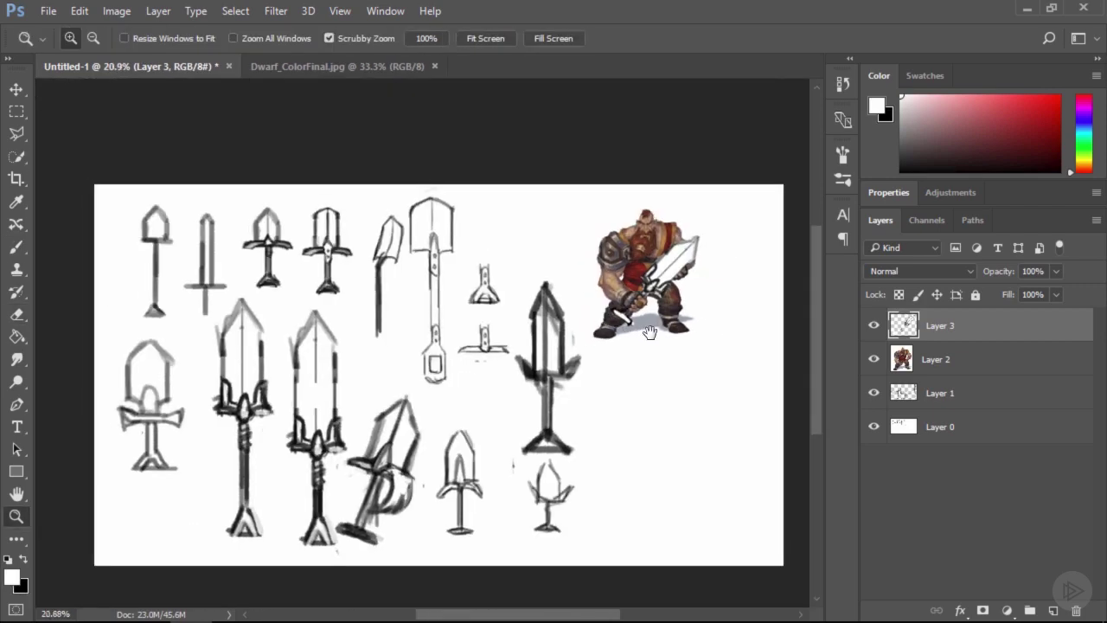
Paint the centre of the sword's guard white at 15 px and redraw its outline in black at 10 px
{"action": "mouse_move", "coordinate": [570, 321]}
{"action": "left_mouse_down"}
{"action": "mouse_move", "coordinate": [597, 323]}
{"action": "mouse_move", "coordinate": [640, 290]}
{"action": "left_mouse_up"}
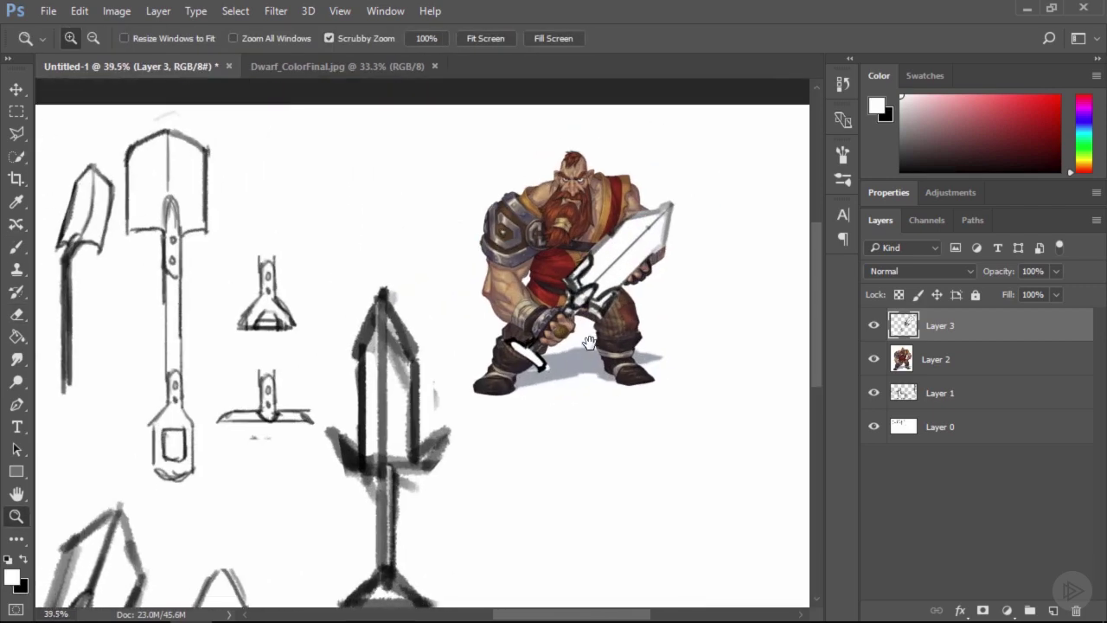
{"action": "key", "text": "e"}
{"action": "key", "text": "b"}
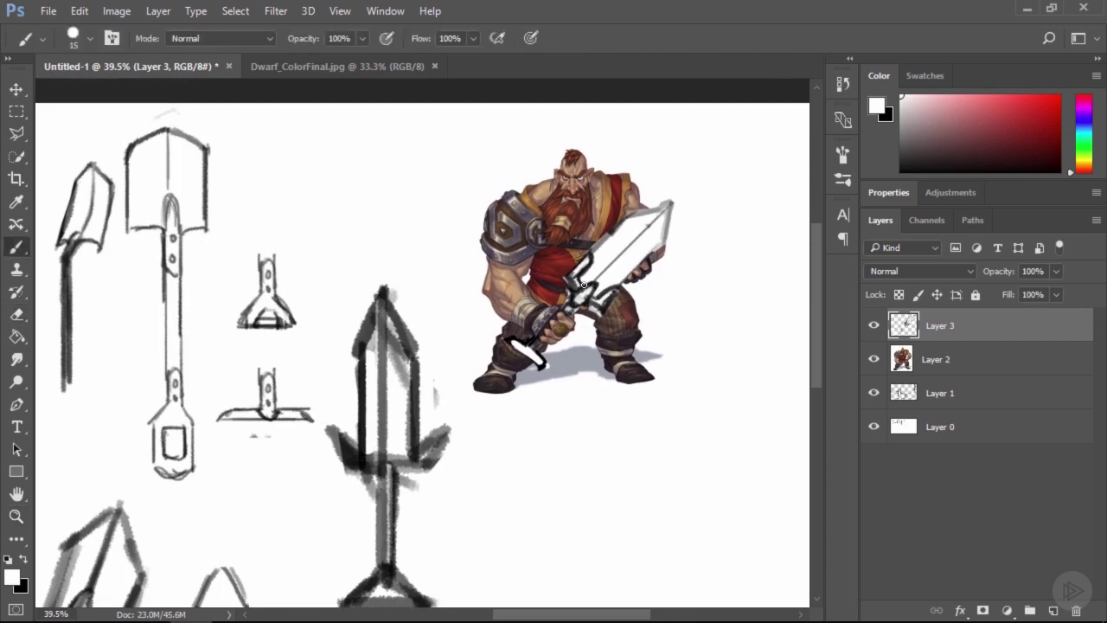
{"action": "key", "text": "x"}
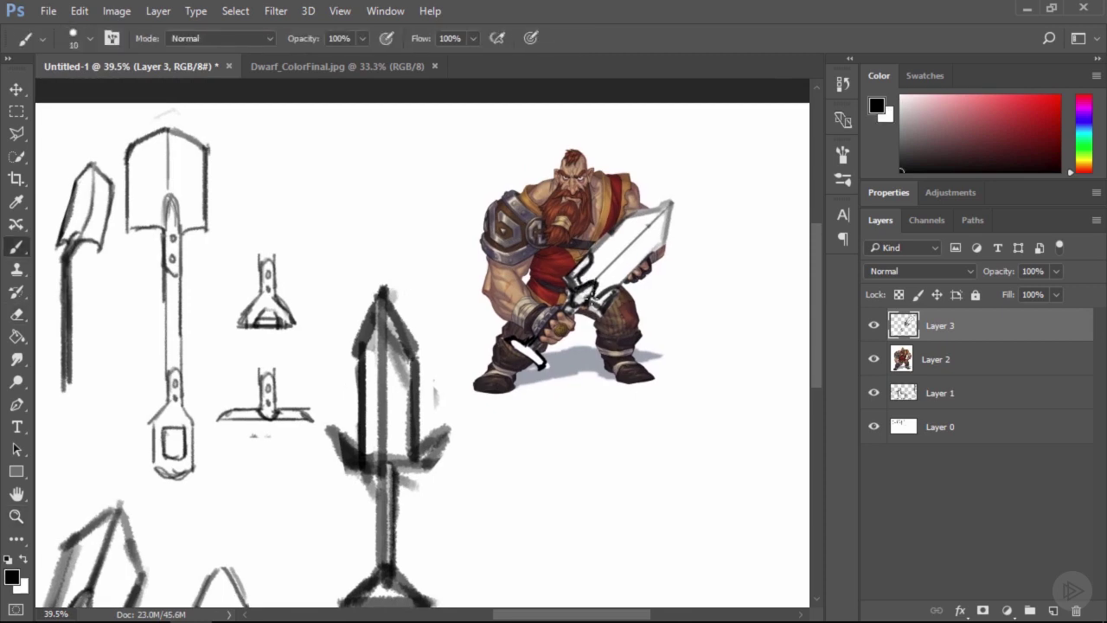
Strengthen the black lines around the guard and lower blade with a 15 px brush, touching up in white
{"action": "key", "text": "z"}
{"action": "mouse_move", "coordinate": [624, 297]}
{"action": "left_mouse_down"}
{"action": "mouse_move", "coordinate": [589, 289]}
{"action": "mouse_move", "coordinate": [613, 284]}
{"action": "left_mouse_up"}
{"action": "key", "text": "b"}
{"action": "key", "text": "bracketright"}
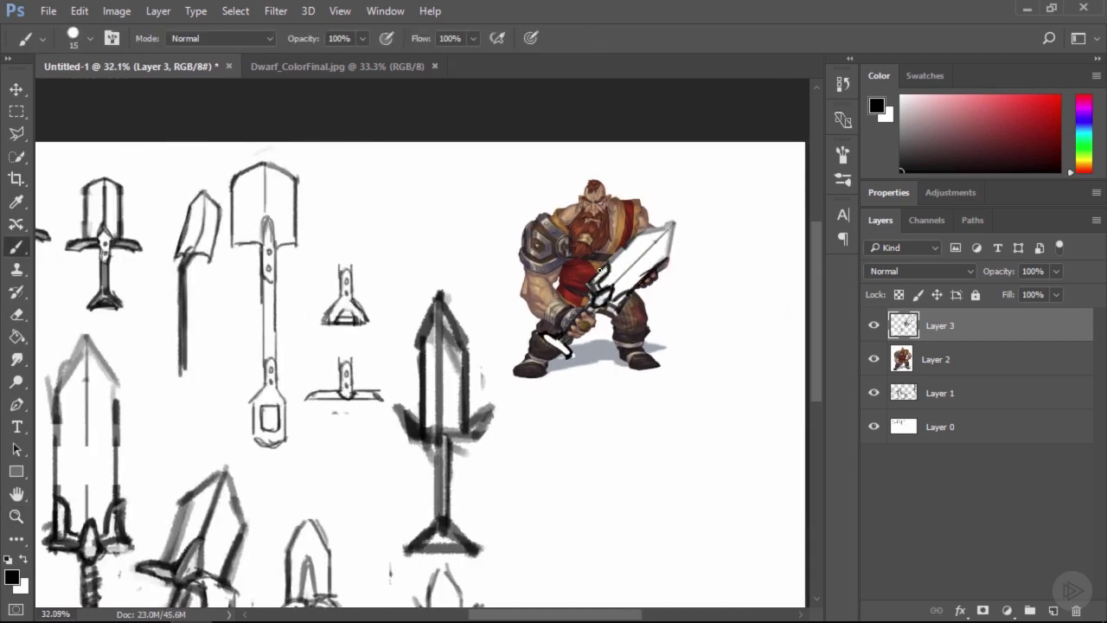
{"action": "key", "text": "x"}
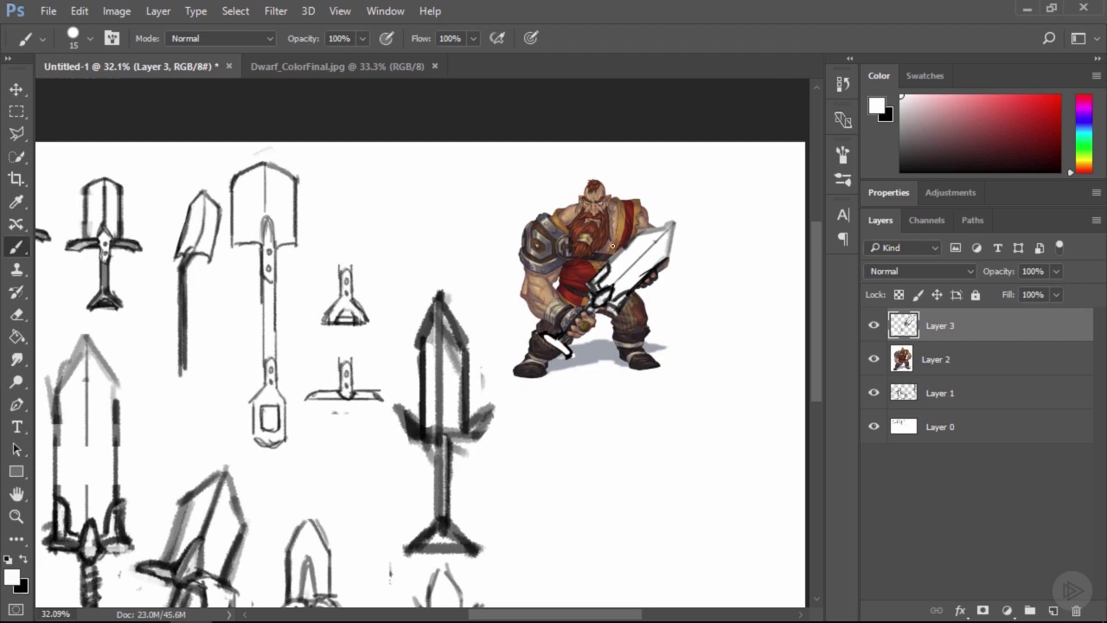
{"action": "key", "text": "z"}
{"action": "left_click_drag", "start_coordinate": [627, 267], "coordinate": [573, 284]}
{"action": "left_click_drag", "start_coordinate": [573, 284], "coordinate": [587, 286]}
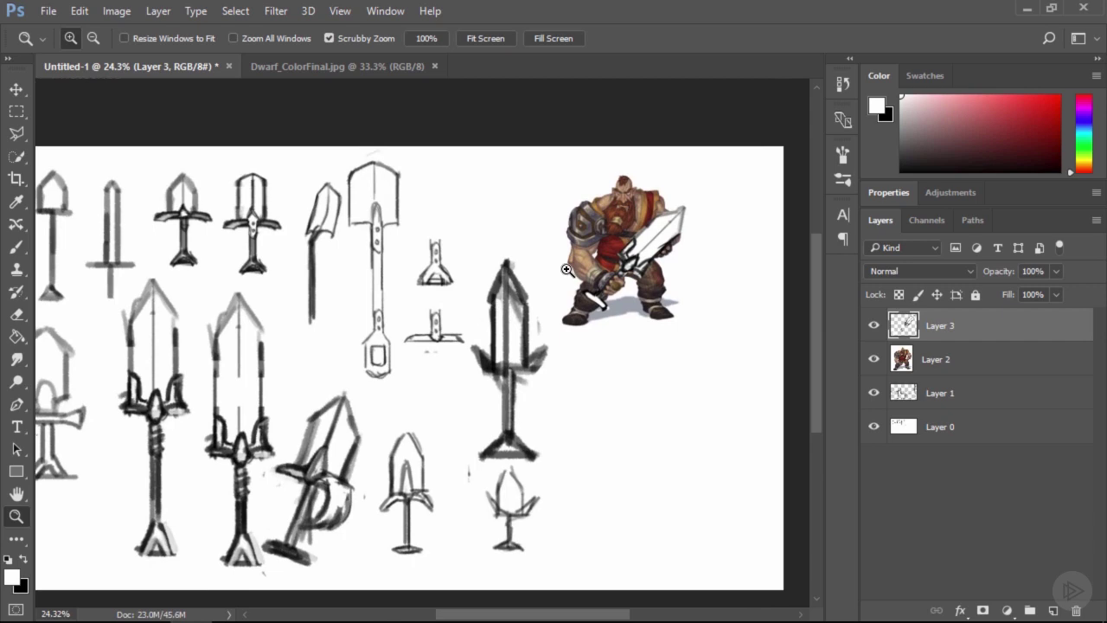
Try a straight black stroke in the blank area below the dwarf
{"action": "key", "text": "b"}
{"action": "key", "text": "x"}
{"action": "left_click", "coordinate": [630, 454]}
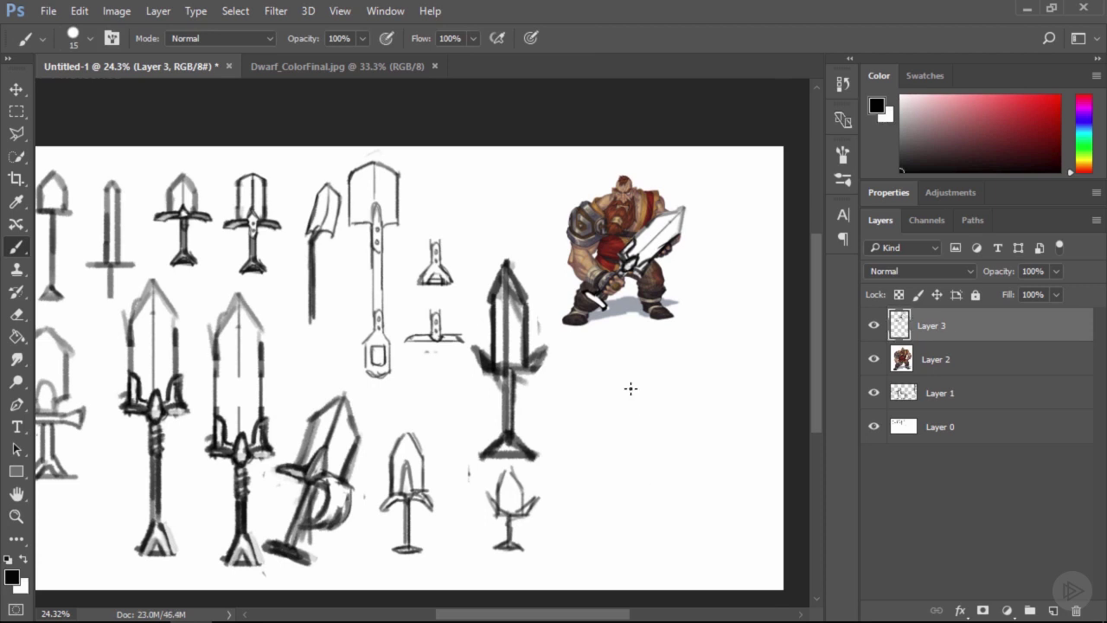
{"action": "left_click", "coordinate": [631, 393], "text": "shift"}
{"action": "key", "text": "ctrl+z"}
Paint over the tilted sword's blade interior in white at 25 px and try a black centre line at 20 px
{"action": "key", "text": "bracketright"}
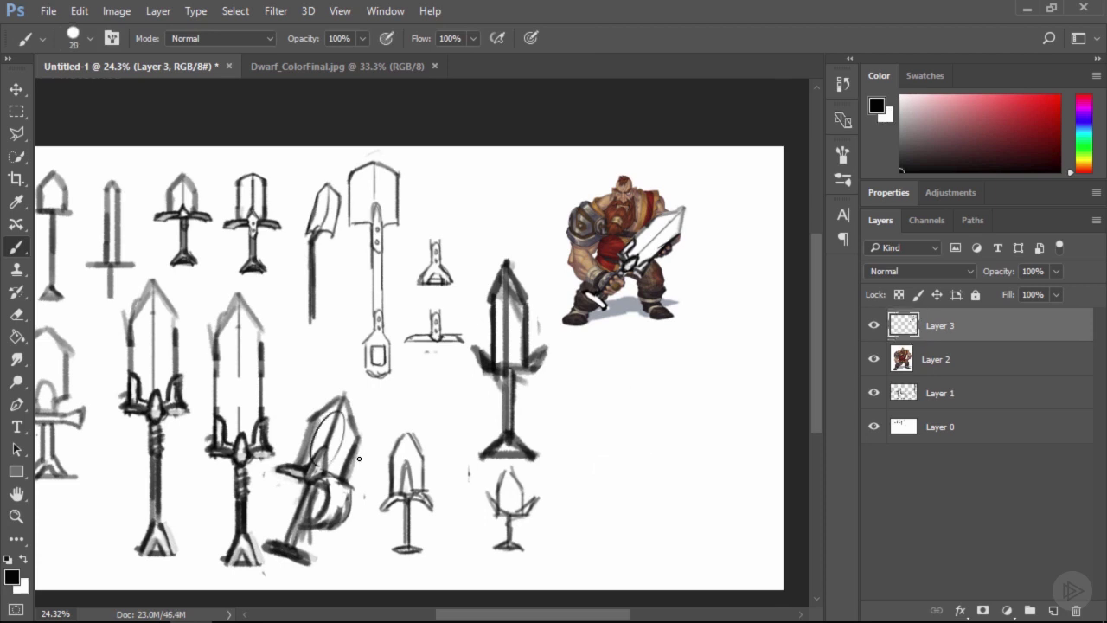
{"action": "key", "text": "x"}
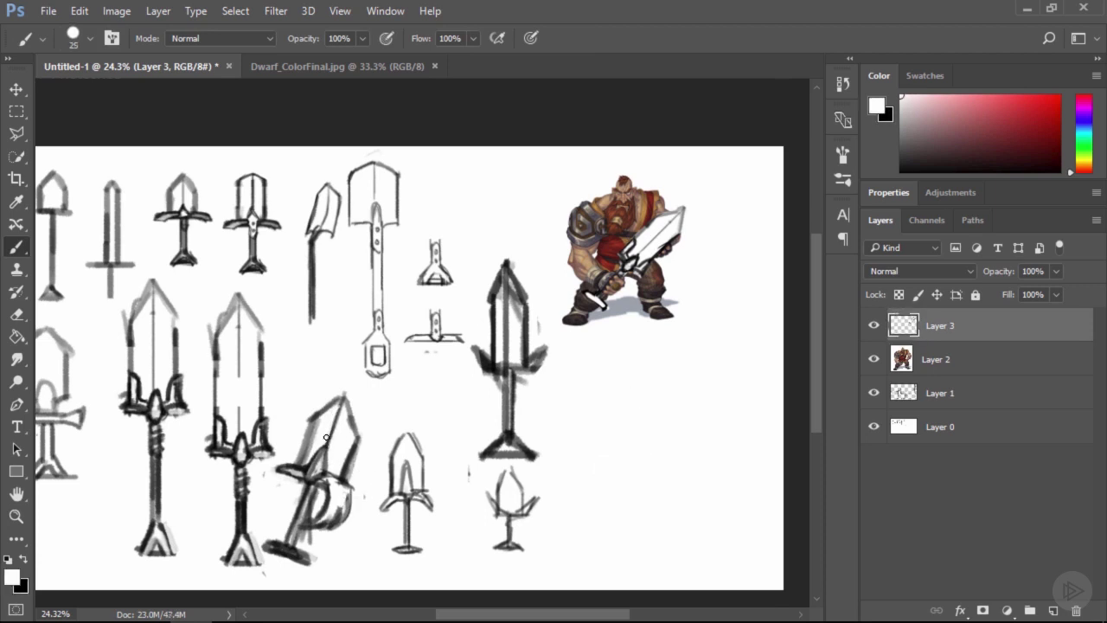
{"action": "key", "text": "x"}
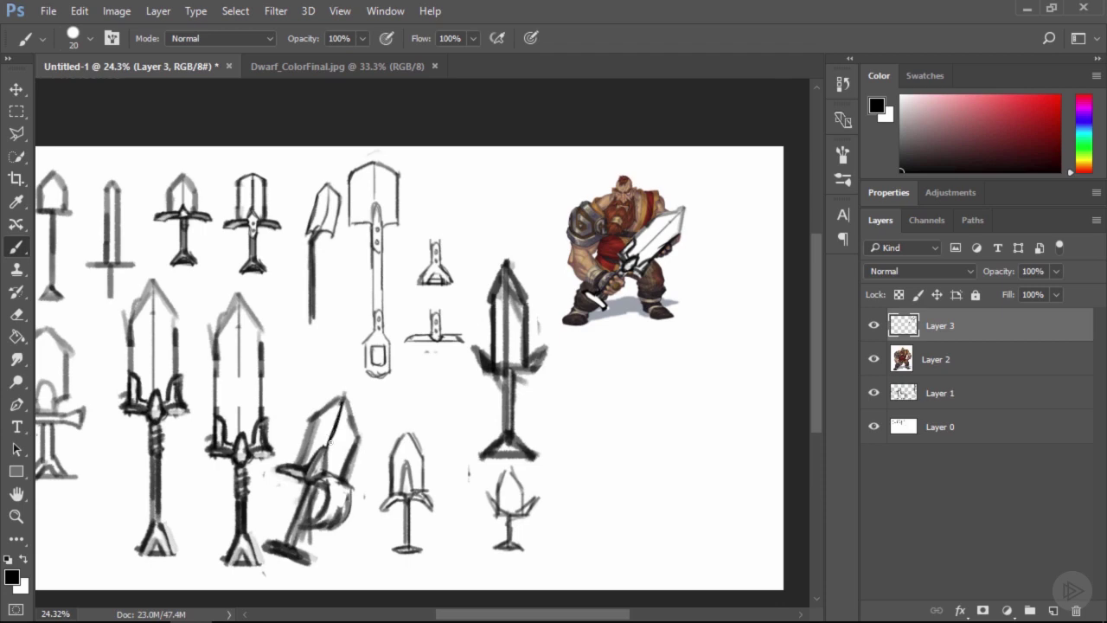
{"action": "key", "text": "e"}
{"action": "key", "text": "ctrl+alt+z"}
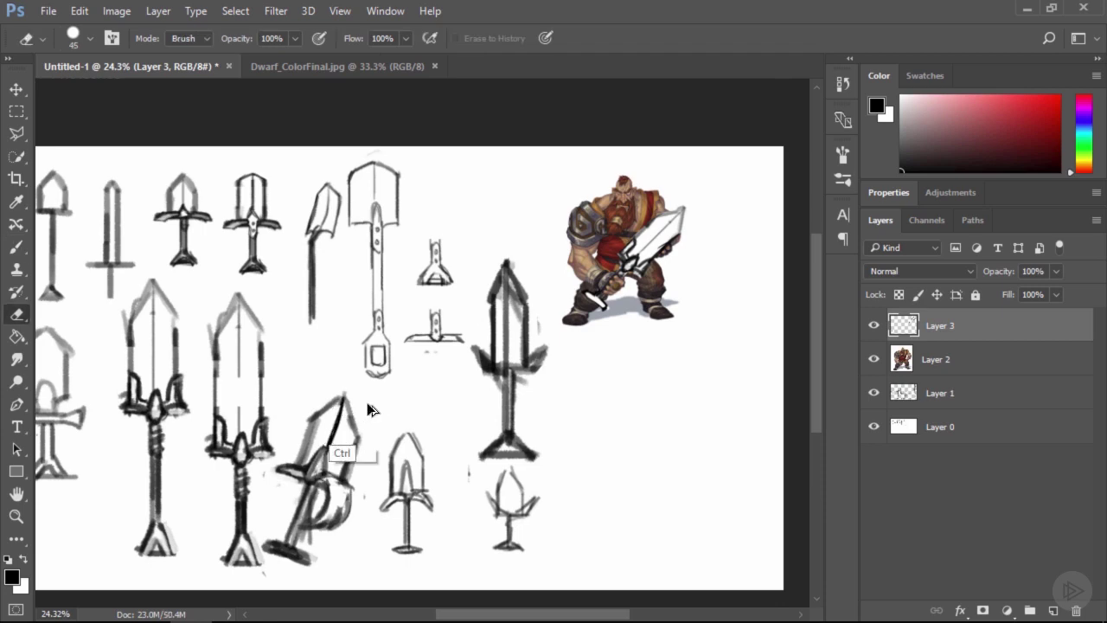
Try a black 25 px stroke along the shaft of the long shovel sketch
{"action": "key", "text": "z"}
{"action": "mouse_move", "coordinate": [410, 397]}
{"action": "left_mouse_down"}
{"action": "mouse_move", "coordinate": [389, 398]}
{"action": "mouse_move", "coordinate": [422, 392]}
{"action": "left_mouse_up"}
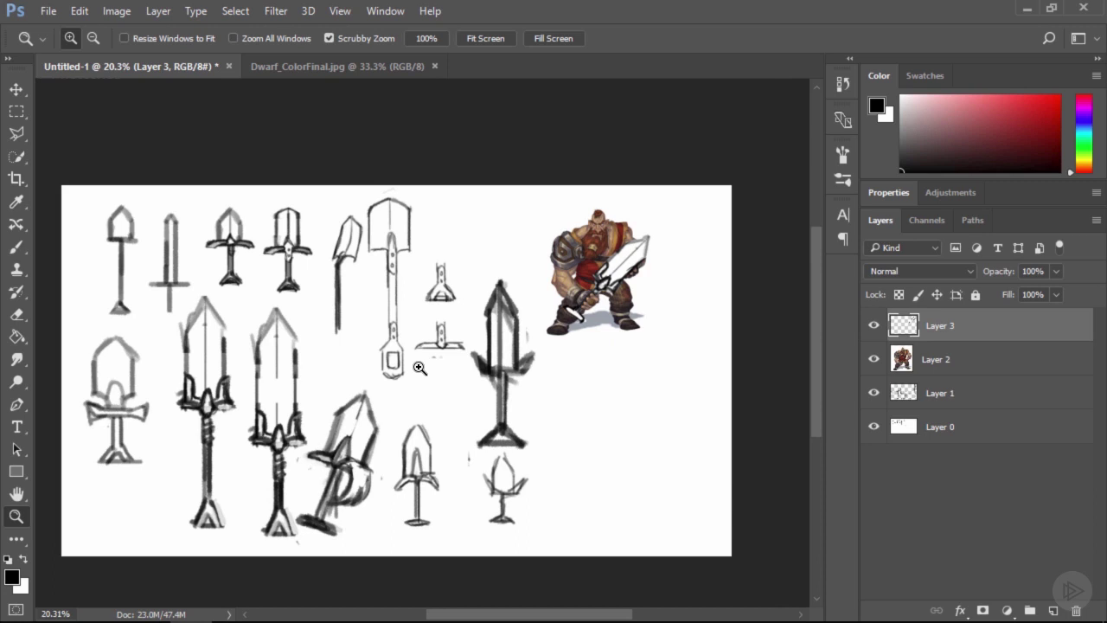
{"action": "key", "text": "b"}
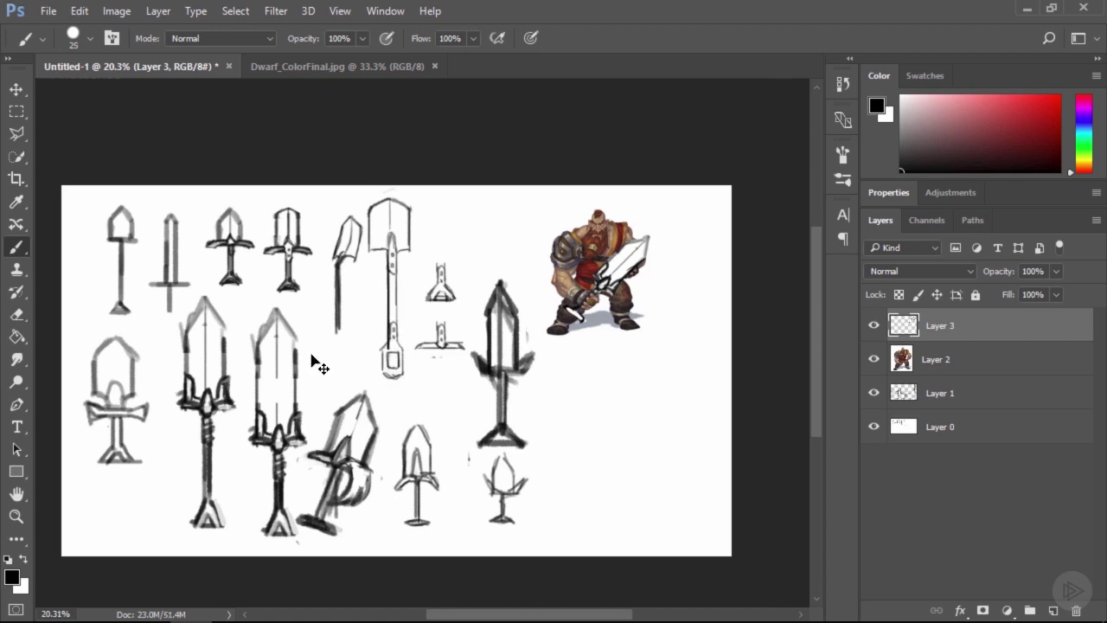
{"action": "key", "text": "ctrl+z"}
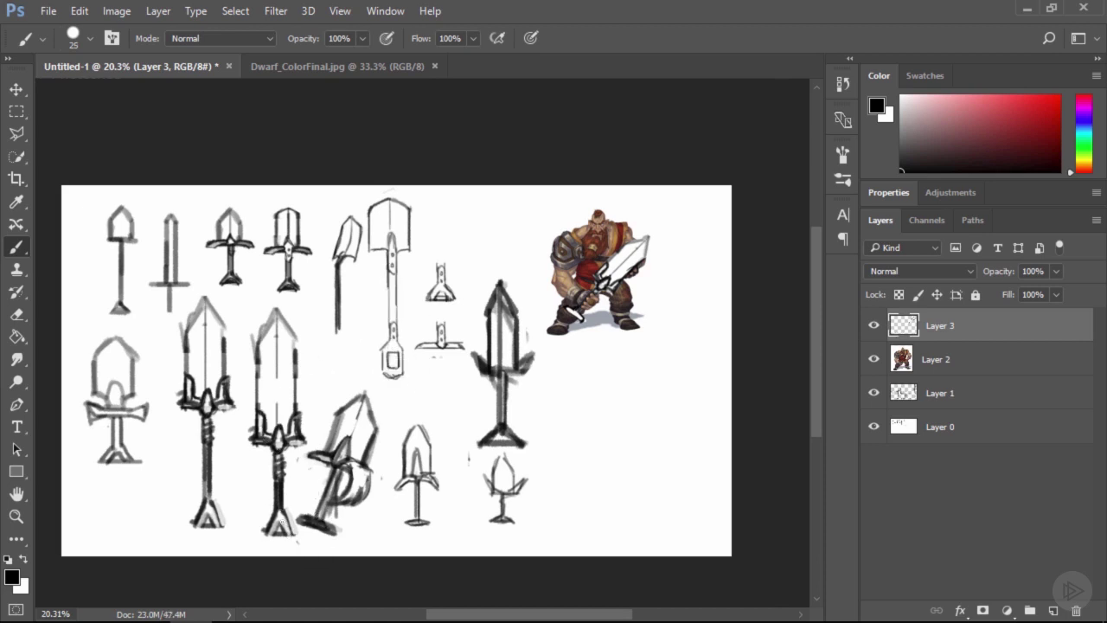